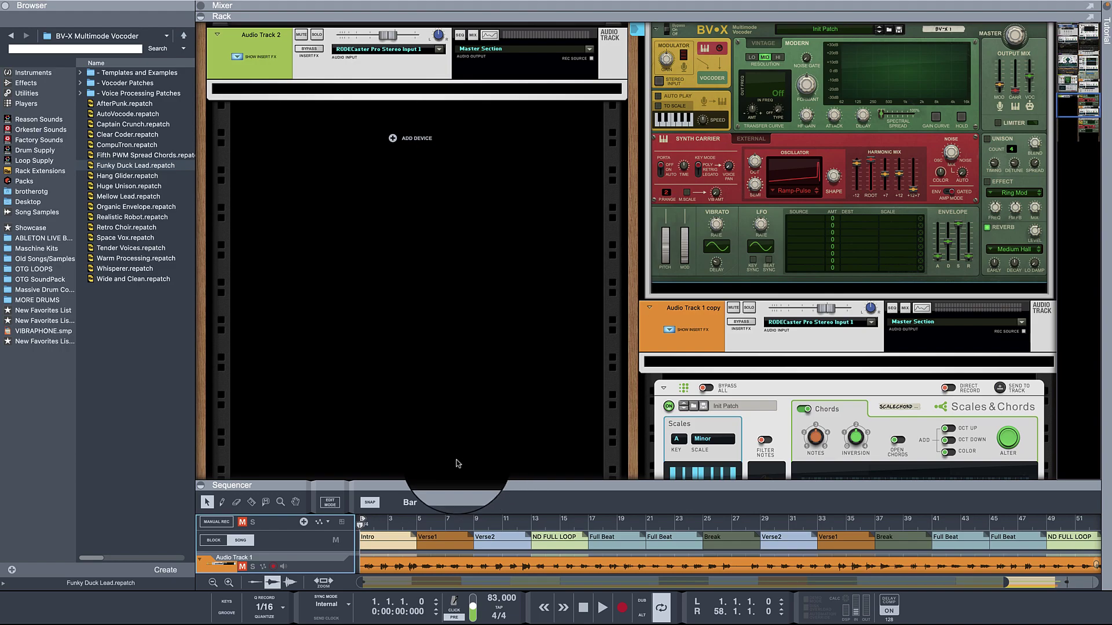
Mute Audio Track 2 in the sequencer's track list.
{"action": "mouse_move", "coordinate": [466, 486]}
{"action": "left_mouse_down"}
{"action": "mouse_move", "coordinate": [459, 223]}
{"action": "mouse_move", "coordinate": [448, 494]}
{"action": "left_mouse_up"}
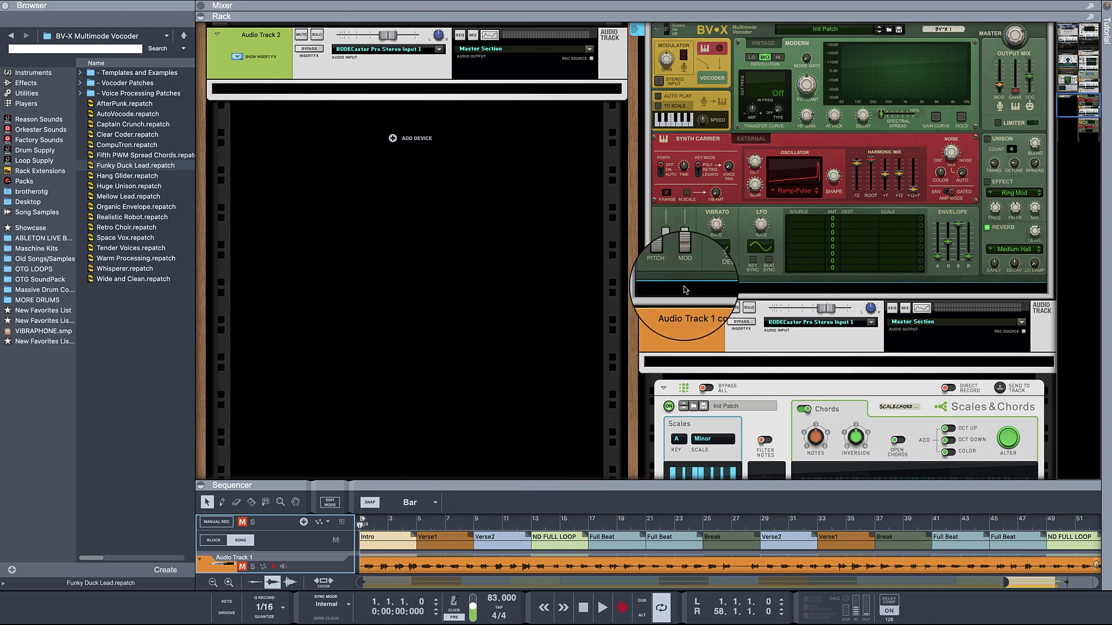
{"action": "scroll", "coordinate": [666, 301], "scroll_direction": "up", "scroll_amount": 3}
{"action": "scroll", "coordinate": [666, 302], "scroll_direction": "up", "scroll_amount": 10}
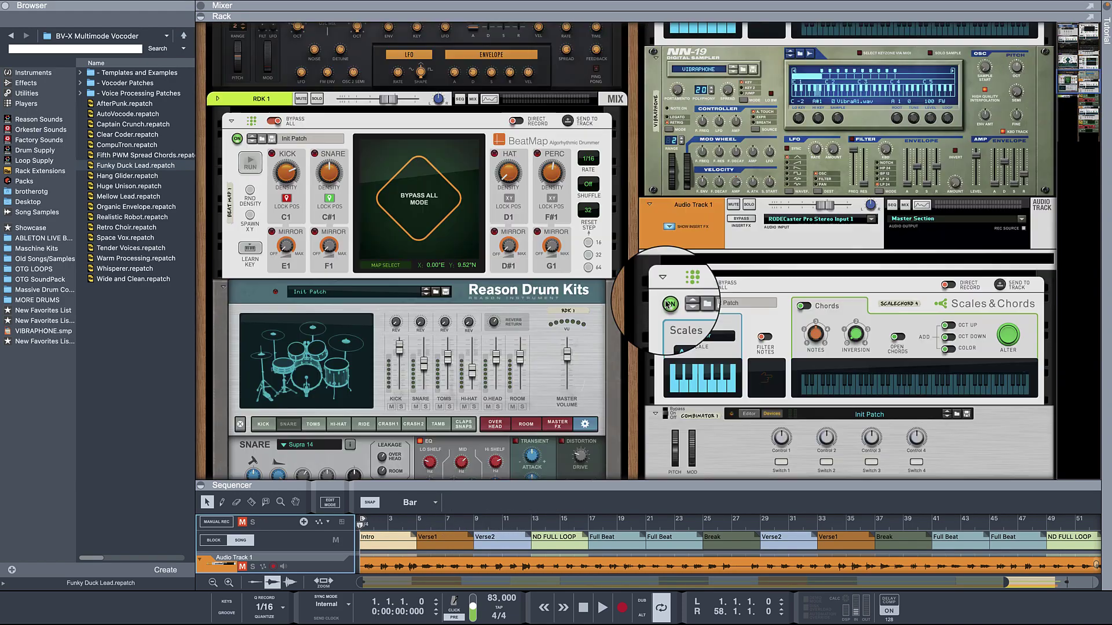
{"action": "scroll", "coordinate": [668, 304], "scroll_direction": "down", "scroll_amount": 6}
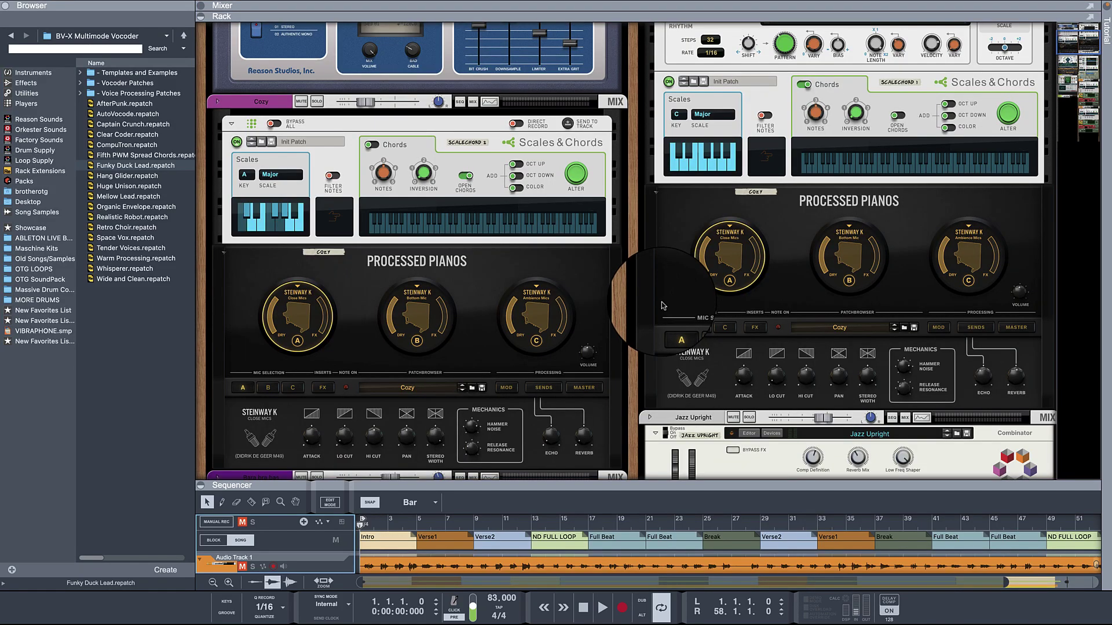
{"action": "left_click_drag", "start_coordinate": [492, 482], "coordinate": [491, 185]}
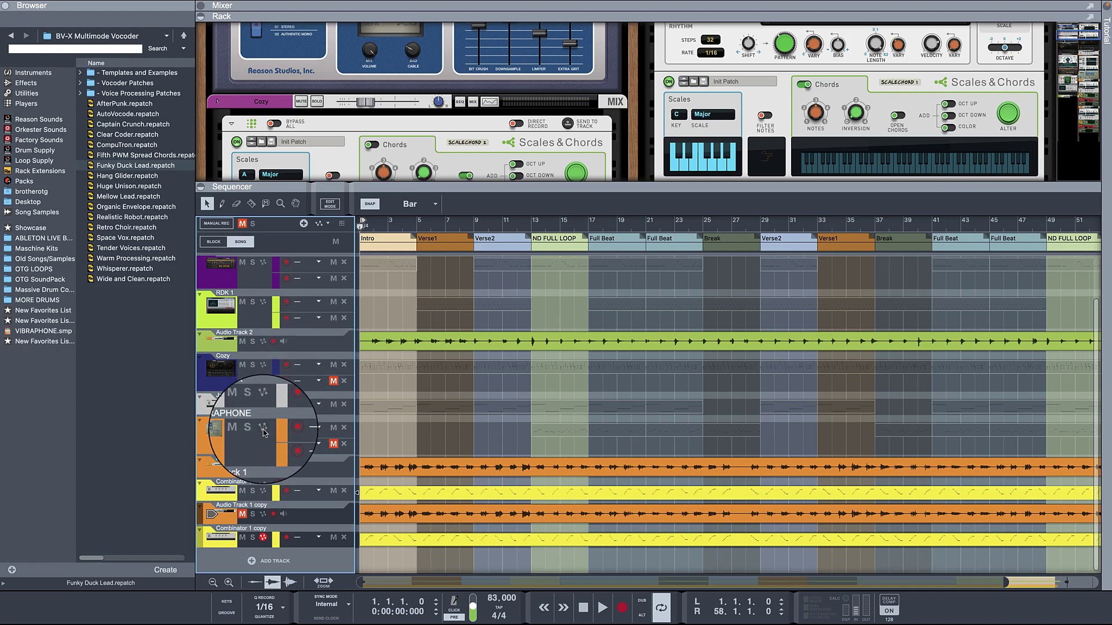
{"action": "left_click", "coordinate": [242, 341]}
{"action": "left_click_drag", "start_coordinate": [314, 183], "coordinate": [289, 494]}
Play the song from the beginning with Audio Track 2 muted and bring the first BV-X vocoder into view.
{"action": "scroll", "coordinate": [521, 402], "scroll_direction": "down", "scroll_amount": 5}
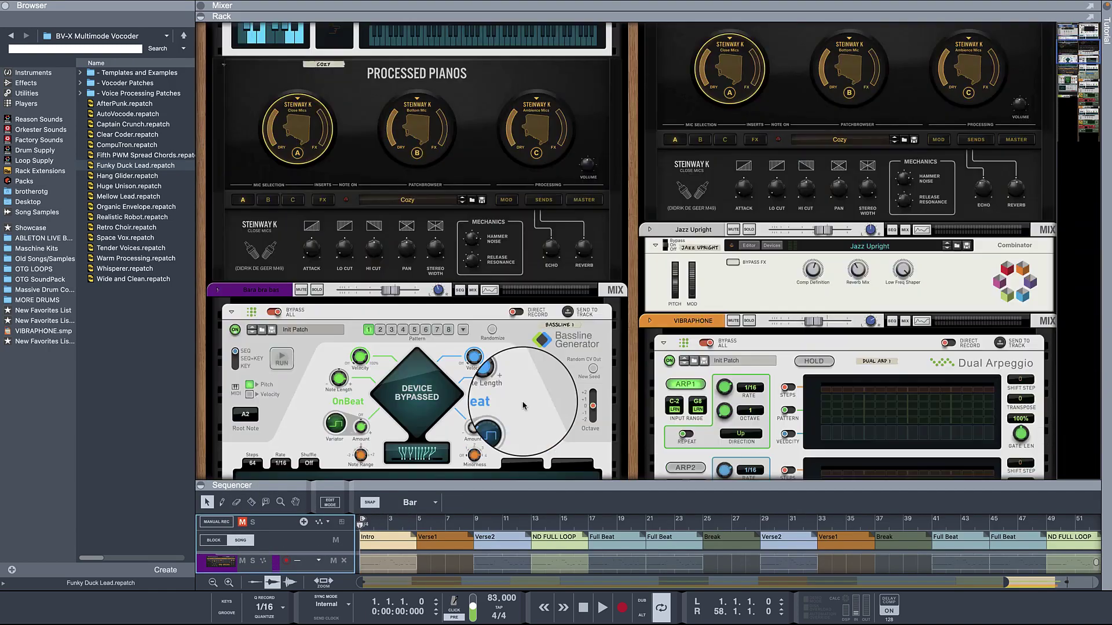
{"action": "scroll", "coordinate": [519, 406], "scroll_direction": "down", "scroll_amount": 6}
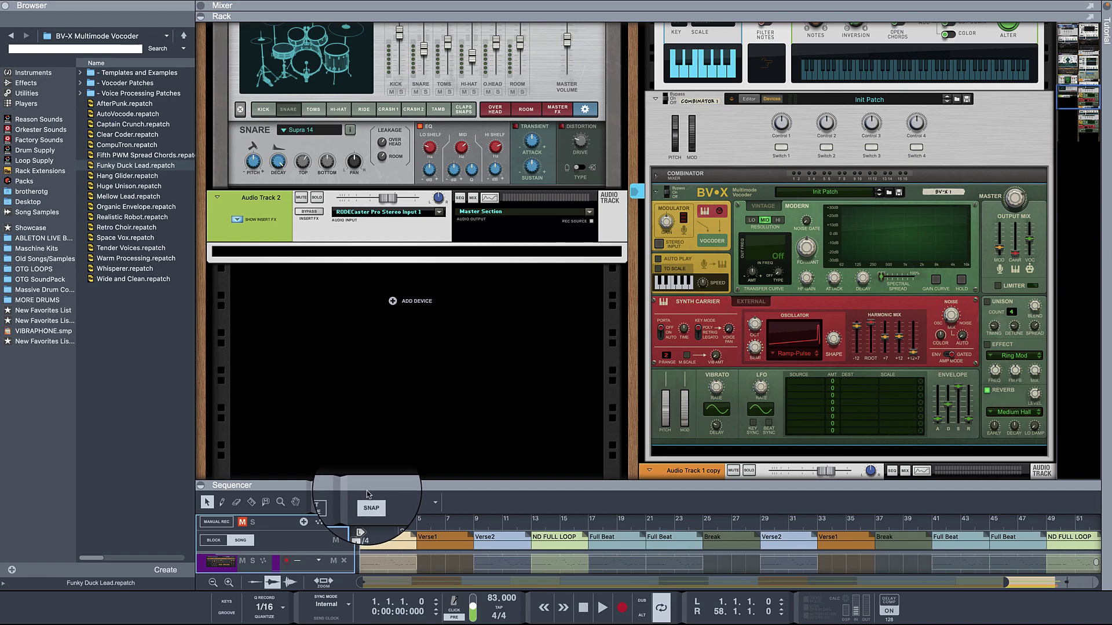
{"action": "key", "text": "space"}
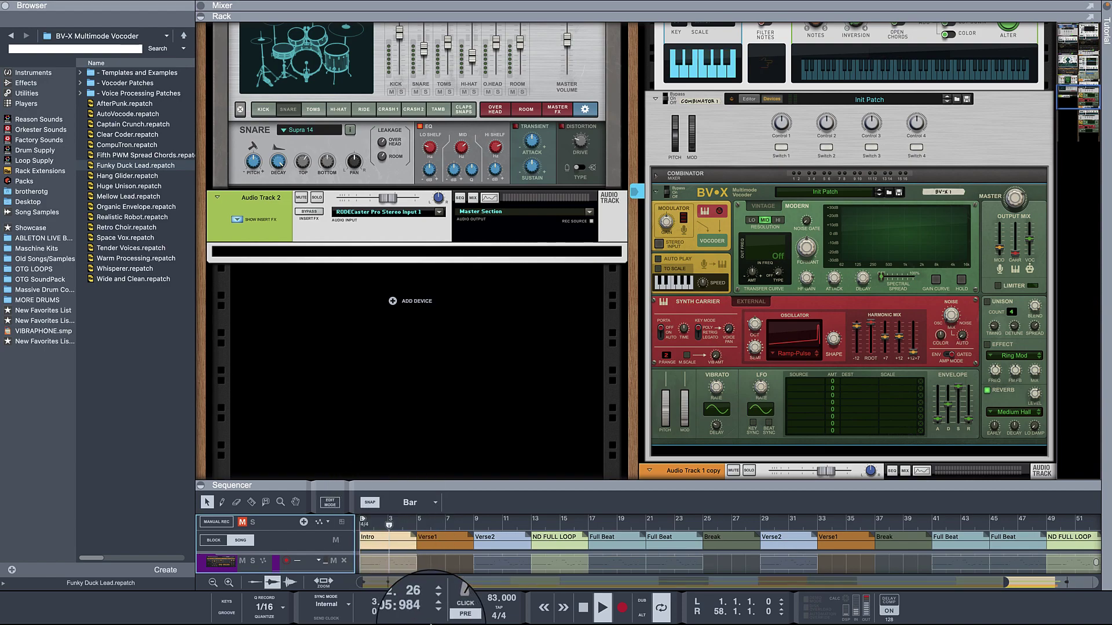
{"action": "left_click", "coordinate": [585, 608]}
{"action": "left_click", "coordinate": [586, 609]}
{"action": "key", "text": "space"}
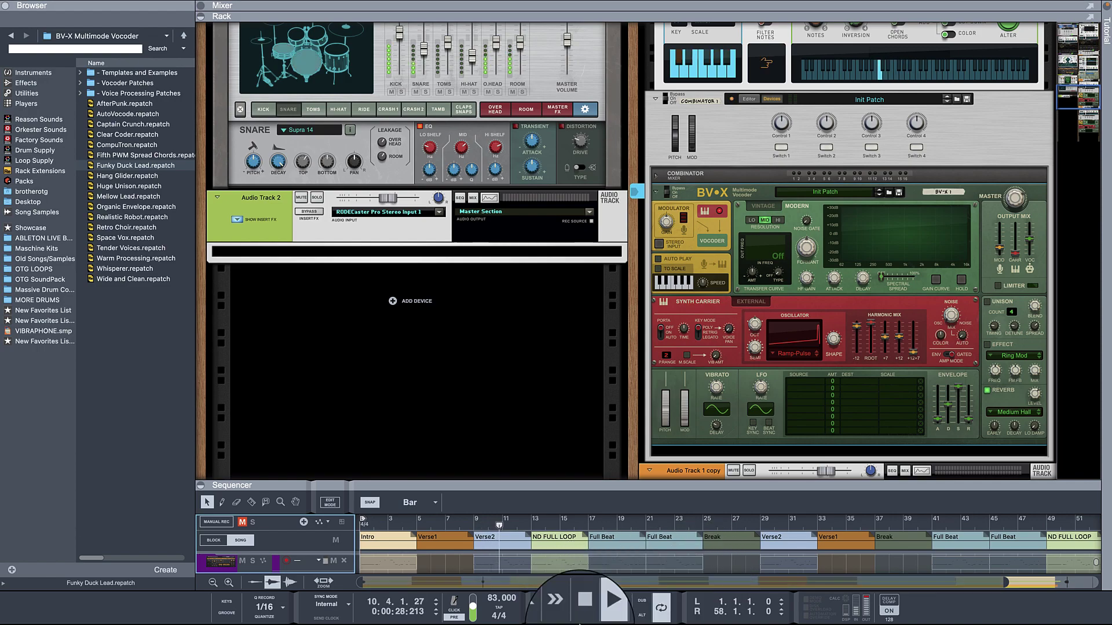
Unmute Audio Track 1 in the sequencer's track list while the song keeps playing.
{"action": "left_click_drag", "start_coordinate": [543, 482], "coordinate": [527, 116]}
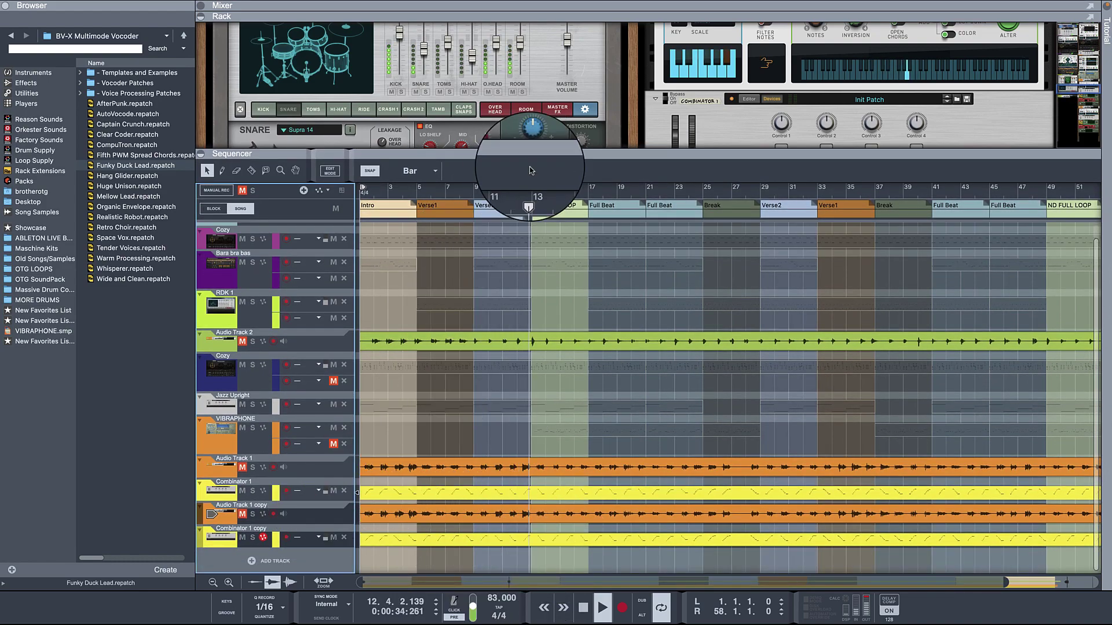
{"action": "left_click_drag", "start_coordinate": [532, 152], "coordinate": [593, 461]}
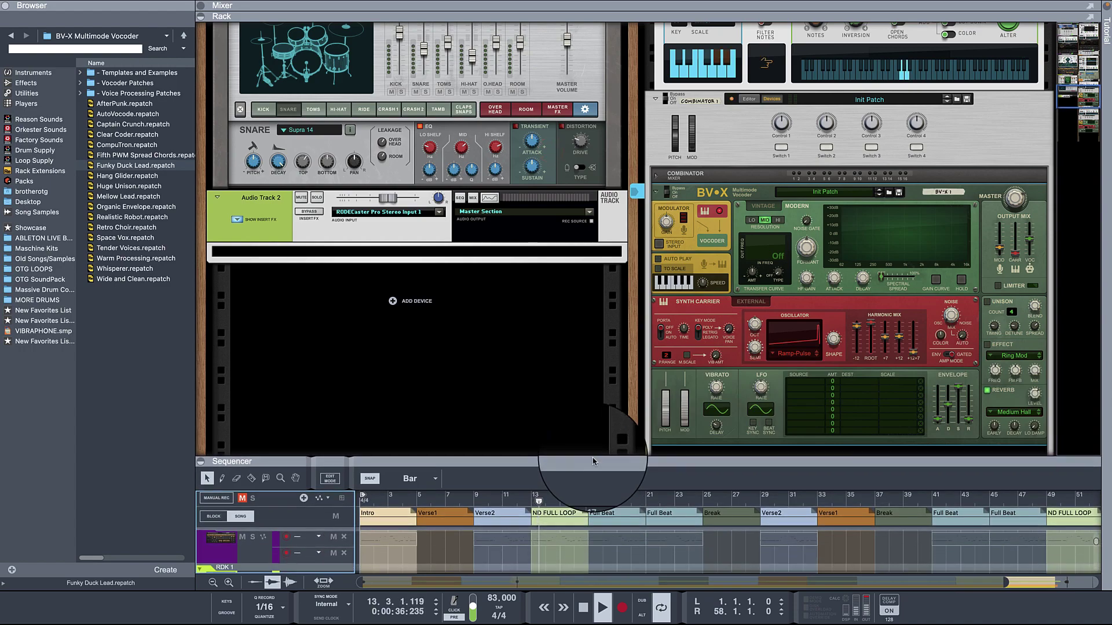
{"action": "scroll", "coordinate": [808, 293], "scroll_direction": "up", "scroll_amount": 5}
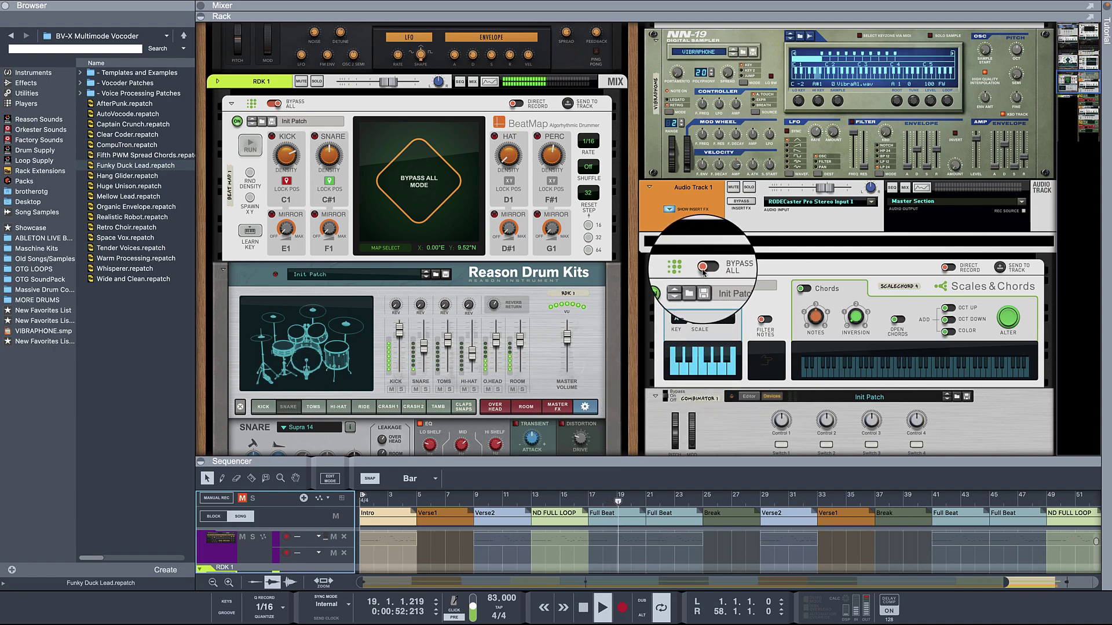
{"action": "scroll", "coordinate": [689, 324], "scroll_direction": "down", "scroll_amount": 5}
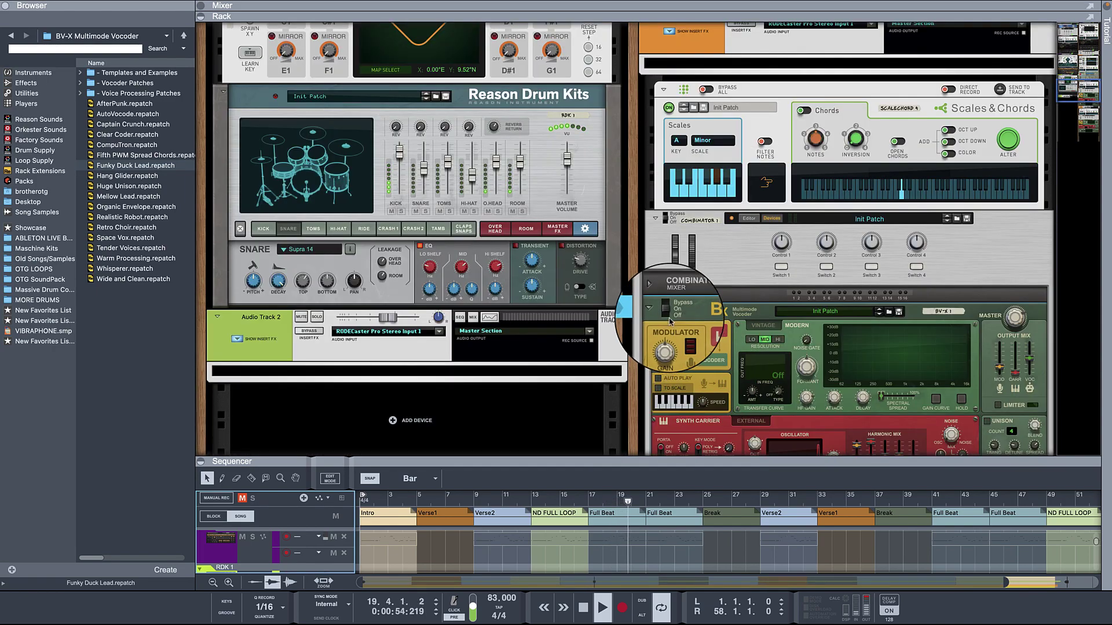
{"action": "left_click_drag", "start_coordinate": [580, 458], "coordinate": [586, 225]}
{"action": "left_click", "coordinate": [242, 508]}
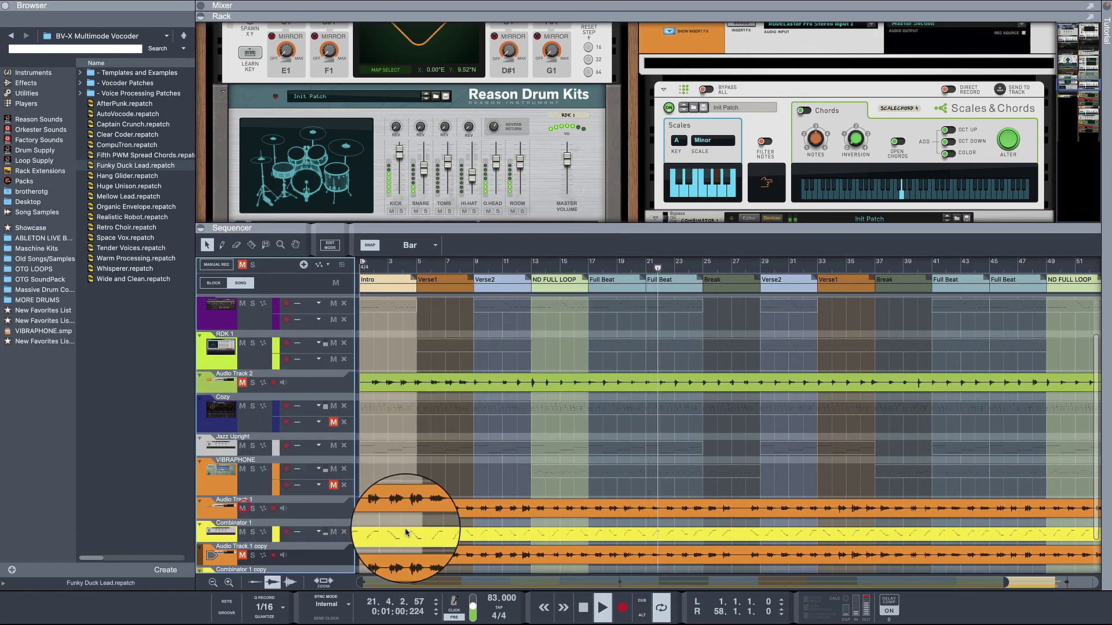
Restart playback from the beginning, check Audio Track 1 in the rack, and stop and resume the song.
{"action": "left_click", "coordinate": [583, 607]}
{"action": "left_click", "coordinate": [583, 607]}
{"action": "left_click", "coordinate": [602, 608]}
{"action": "left_click_drag", "start_coordinate": [605, 226], "coordinate": [610, 453]}
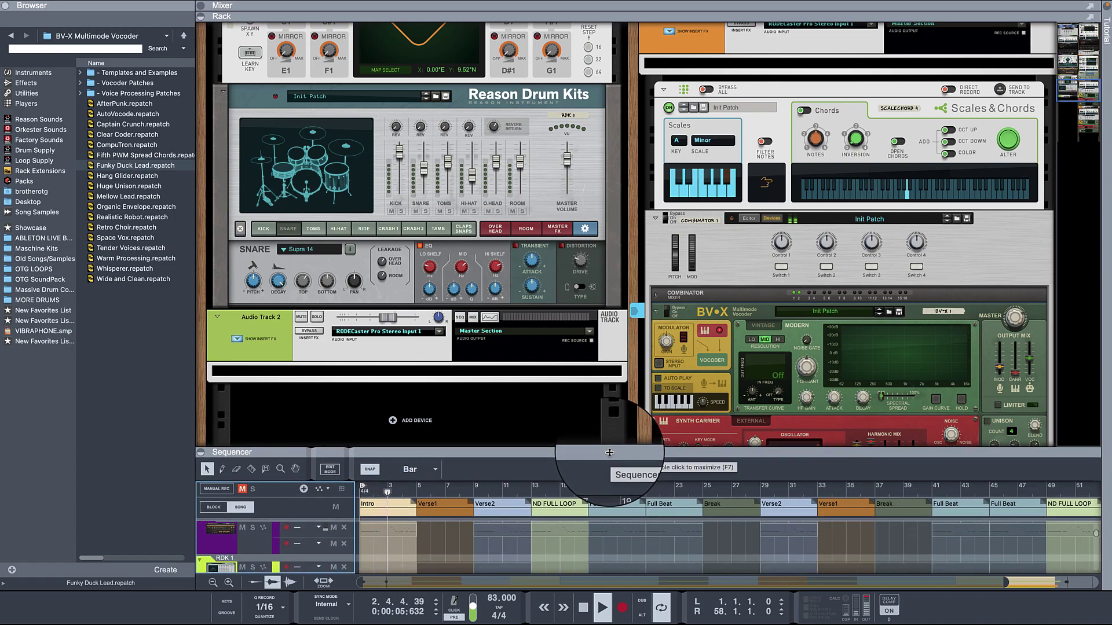
{"action": "scroll", "coordinate": [762, 320], "scroll_direction": "up", "scroll_amount": 4}
{"action": "scroll", "coordinate": [762, 322], "scroll_direction": "up", "scroll_amount": 3}
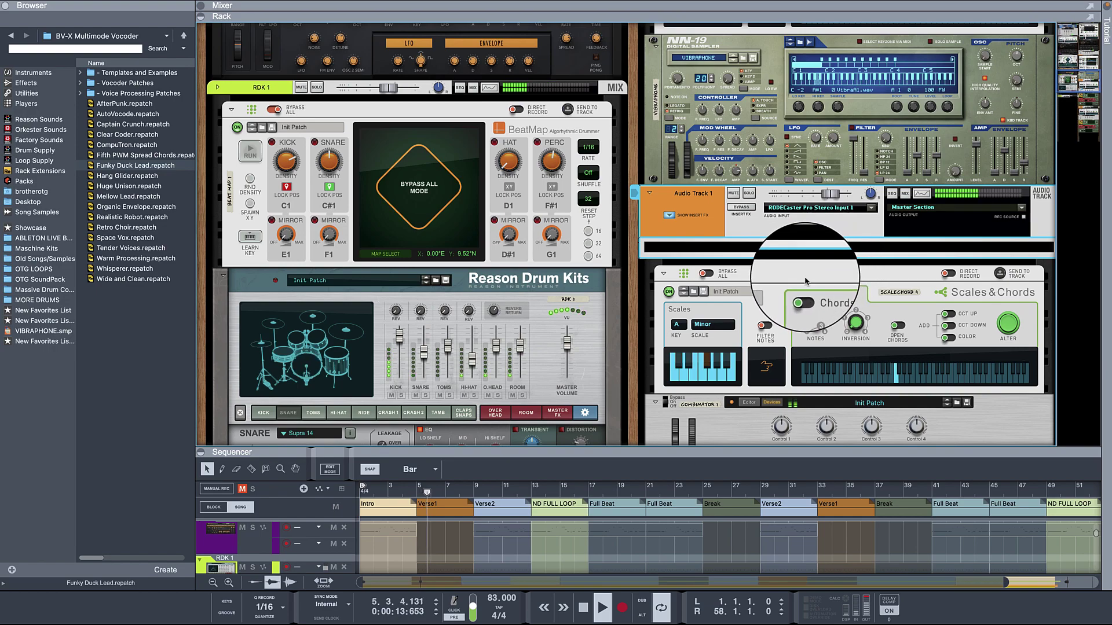
{"action": "left_click", "coordinate": [589, 611]}
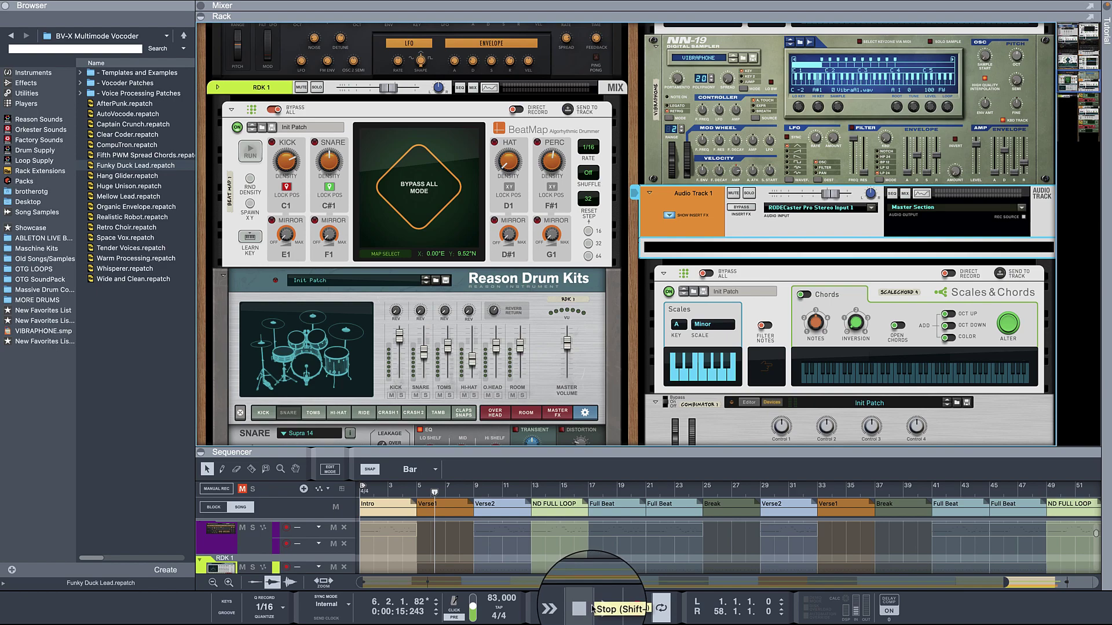
{"action": "left_click", "coordinate": [607, 610]}
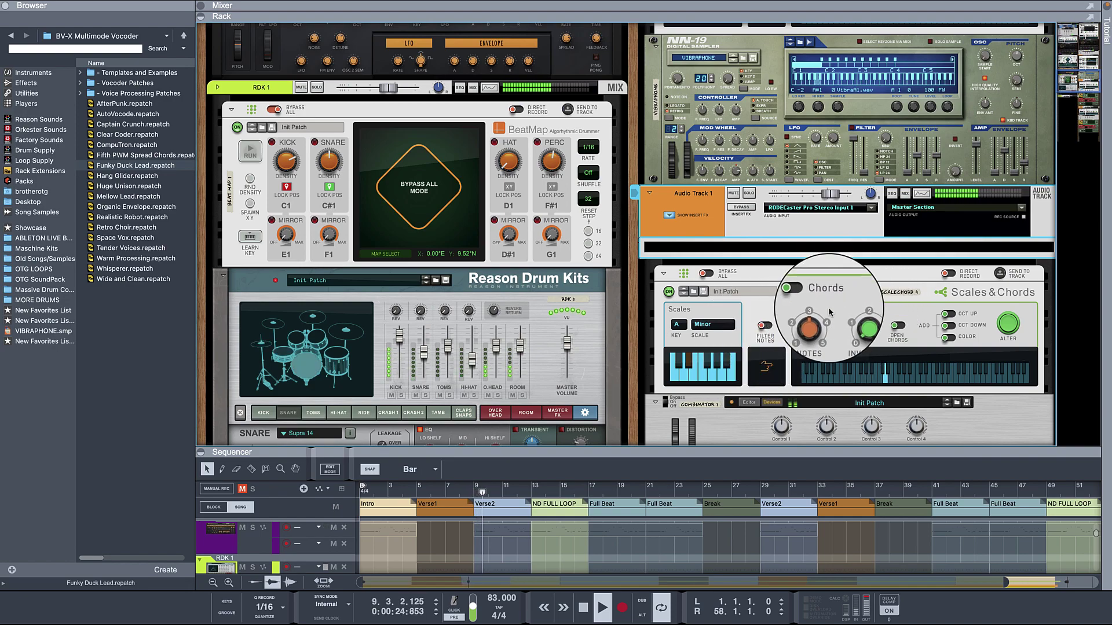
Switch on the BV-X vocoder inside Combinator 1 during playback.
{"action": "scroll", "coordinate": [825, 326], "scroll_direction": "down", "scroll_amount": 2}
{"action": "scroll", "coordinate": [825, 326], "scroll_direction": "down", "scroll_amount": 4}
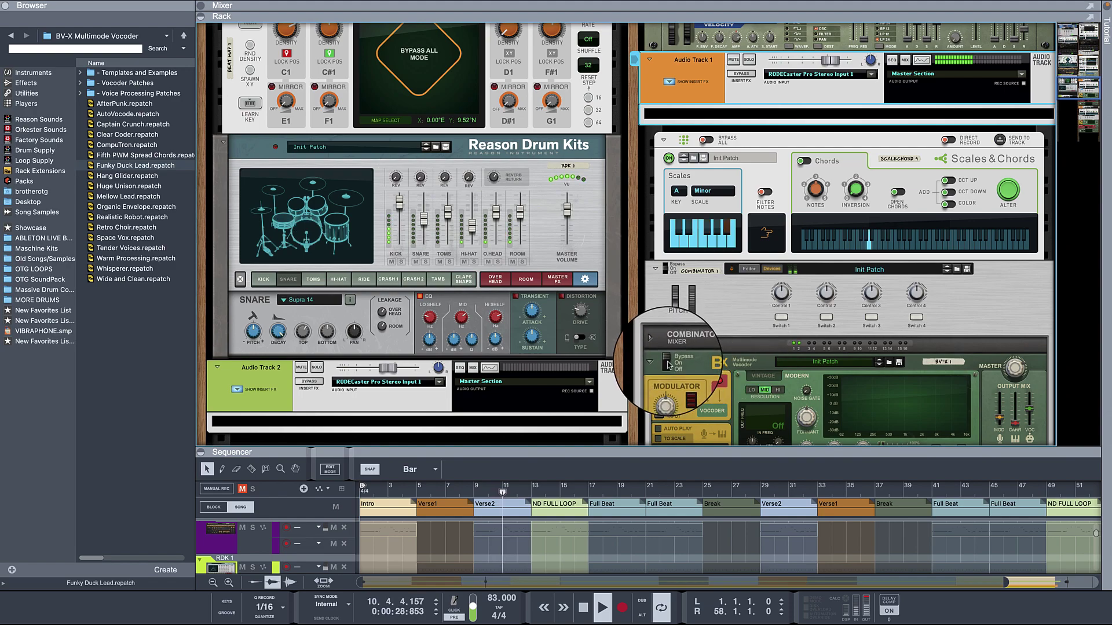
{"action": "left_click", "coordinate": [667, 363]}
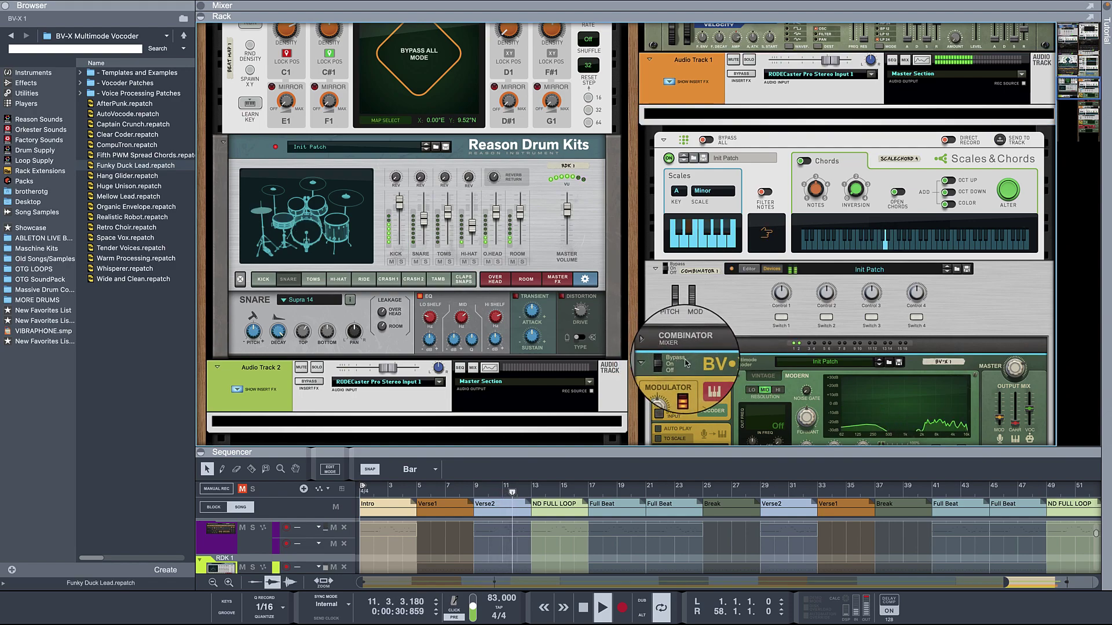
{"action": "scroll", "coordinate": [694, 360], "scroll_direction": "down", "scroll_amount": 1}
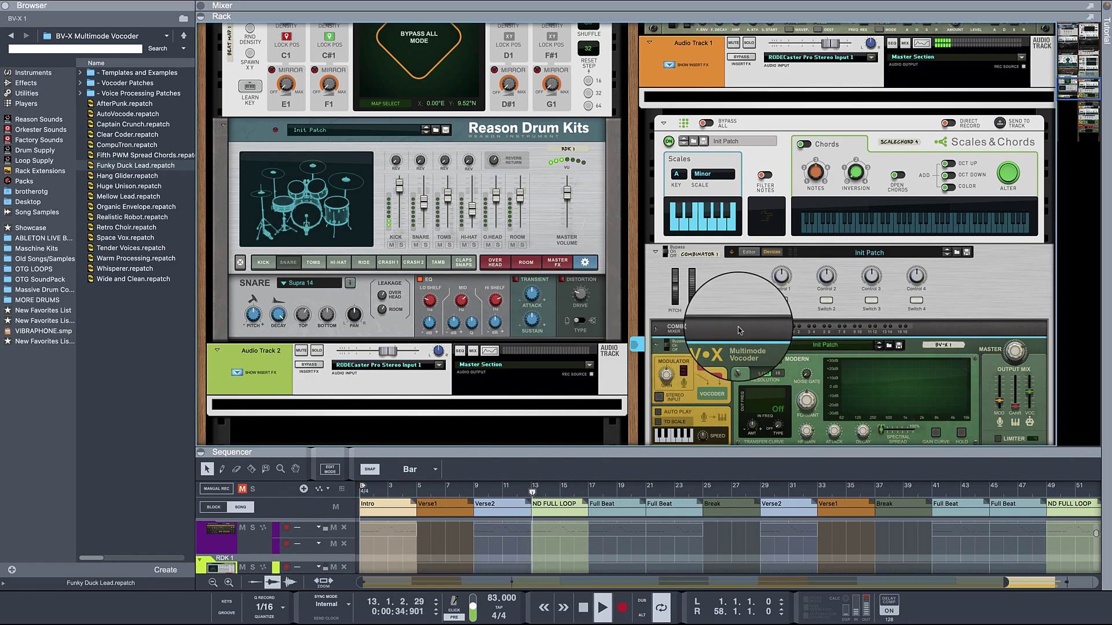
Set the Modulator Mix in the output section of Combinator 1's BV-X to 0.0 dB.
{"action": "scroll", "coordinate": [741, 329], "scroll_direction": "up", "scroll_amount": 5}
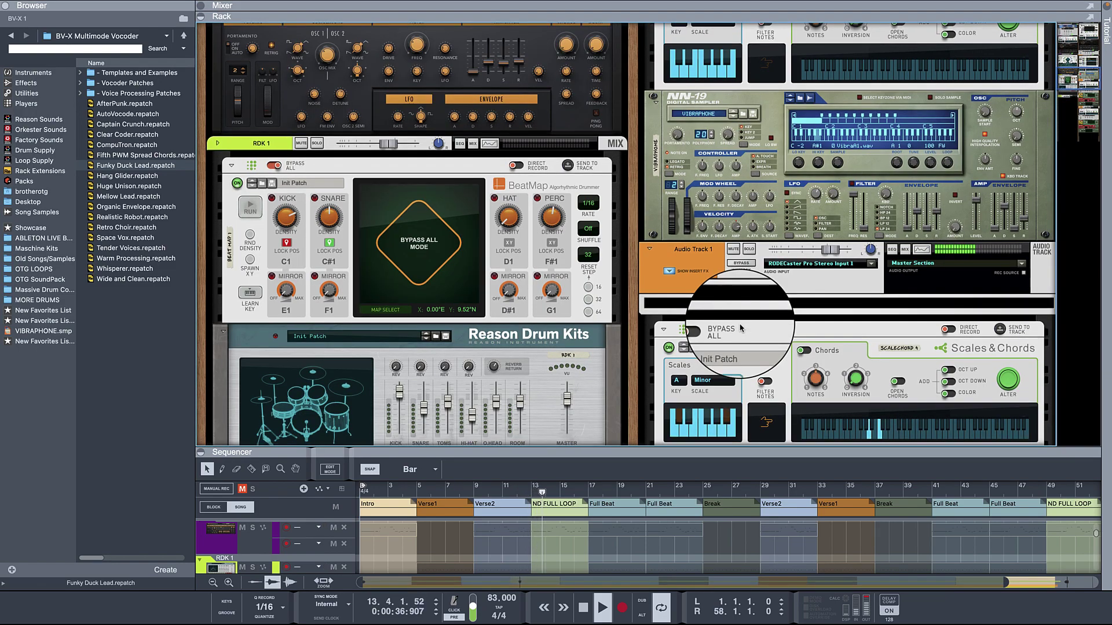
{"action": "scroll", "coordinate": [846, 347], "scroll_direction": "down", "scroll_amount": 6}
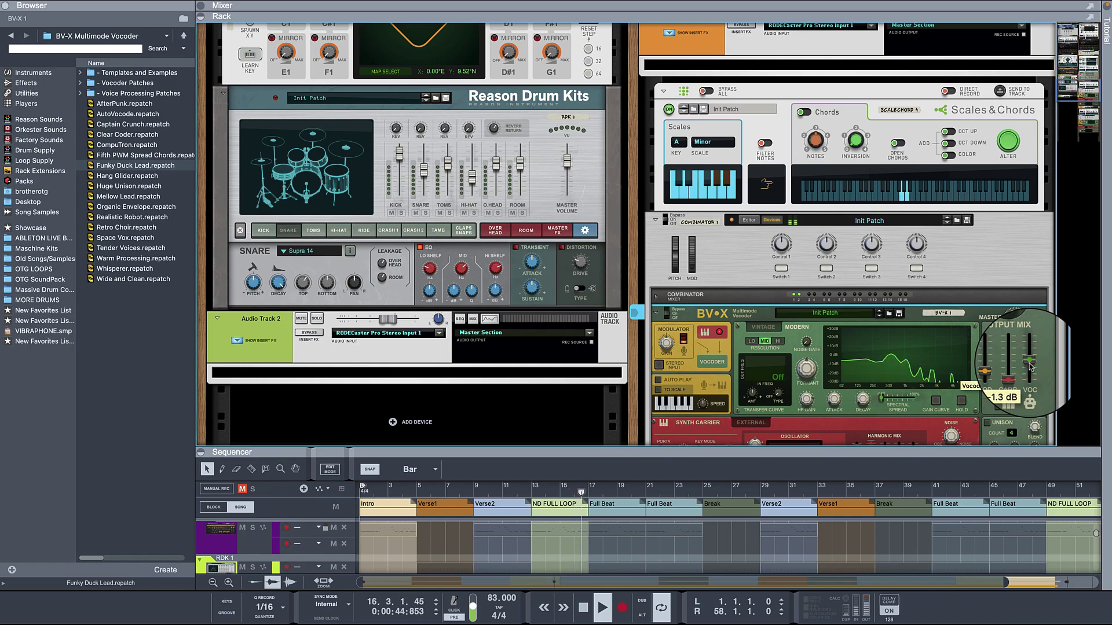
{"action": "left_click_drag", "start_coordinate": [999, 374], "coordinate": [1001, 366]}
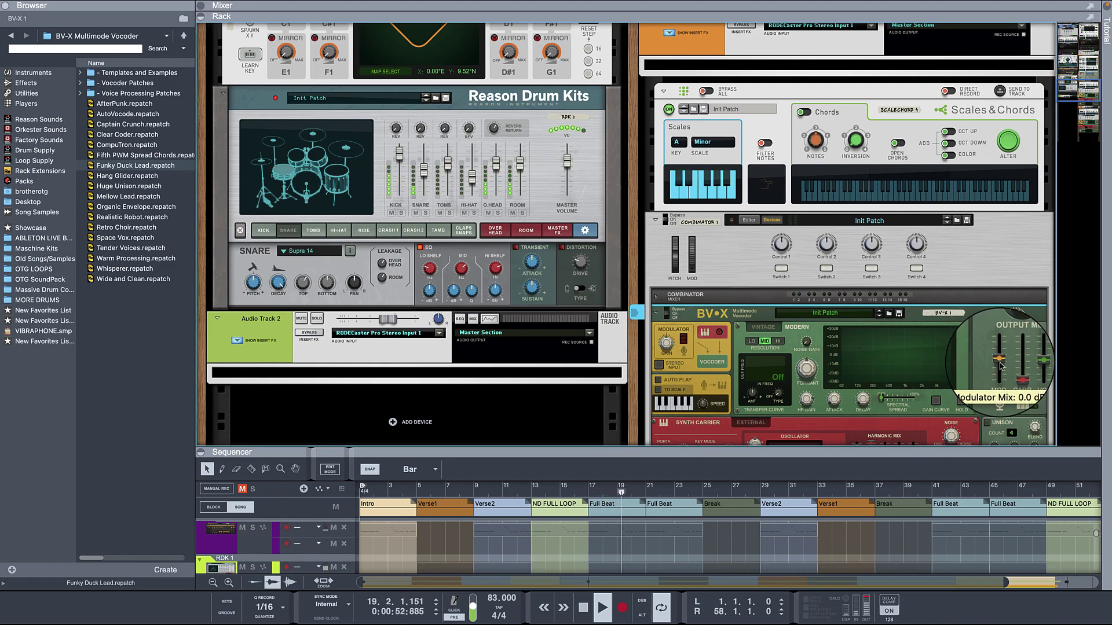
{"action": "left_click_drag", "start_coordinate": [1001, 366], "coordinate": [1001, 366]}
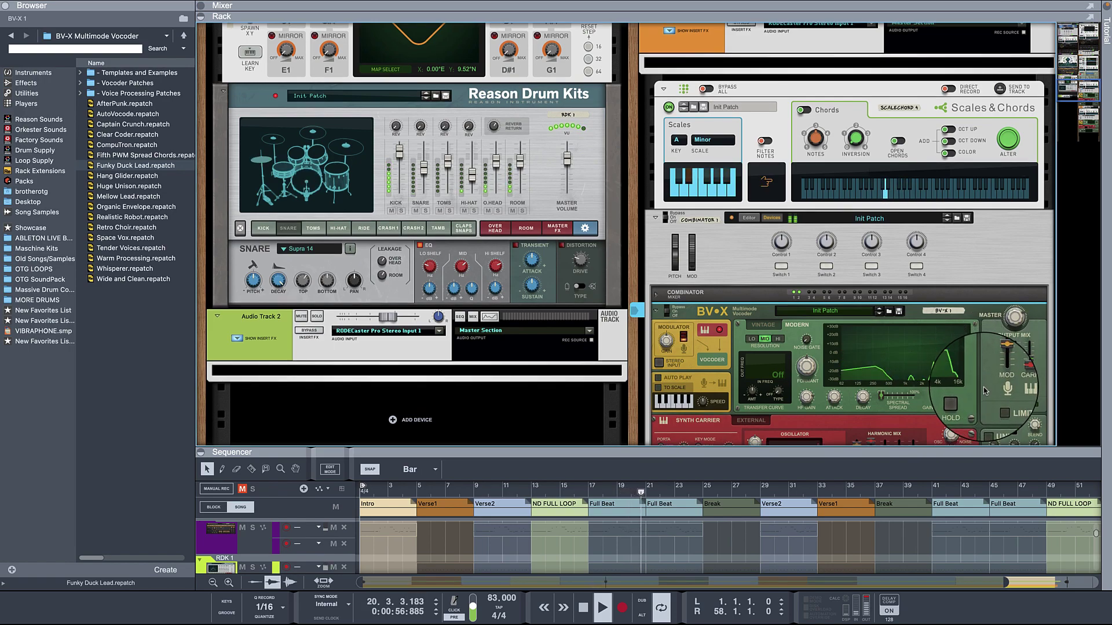
Unmute Audio Track 1 copy in the sequencer so it plays along with Audio Track 1.
{"action": "scroll", "coordinate": [984, 391], "scroll_direction": "down", "scroll_amount": 2}
{"action": "left_click_drag", "start_coordinate": [634, 453], "coordinate": [632, 193]}
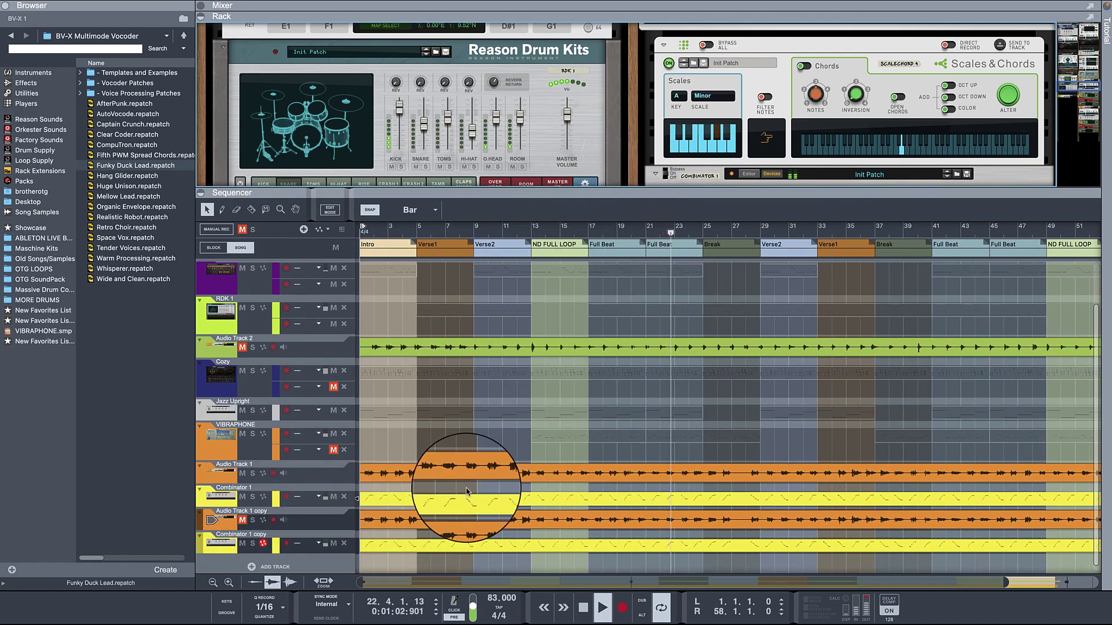
{"action": "left_click", "coordinate": [243, 521]}
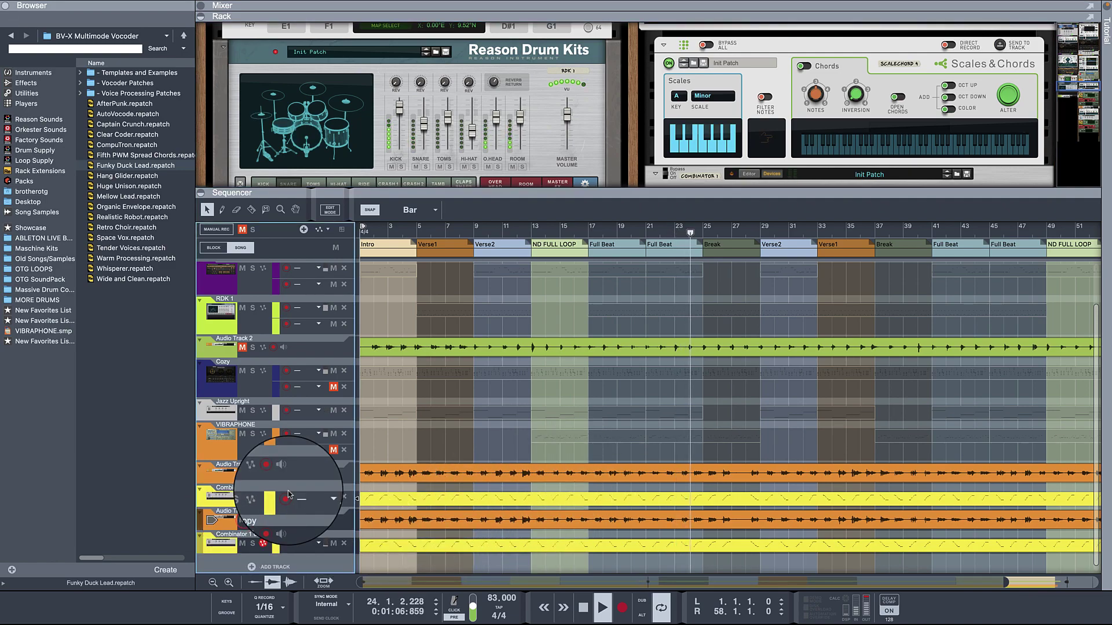
{"action": "left_click_drag", "start_coordinate": [569, 192], "coordinate": [579, 474]}
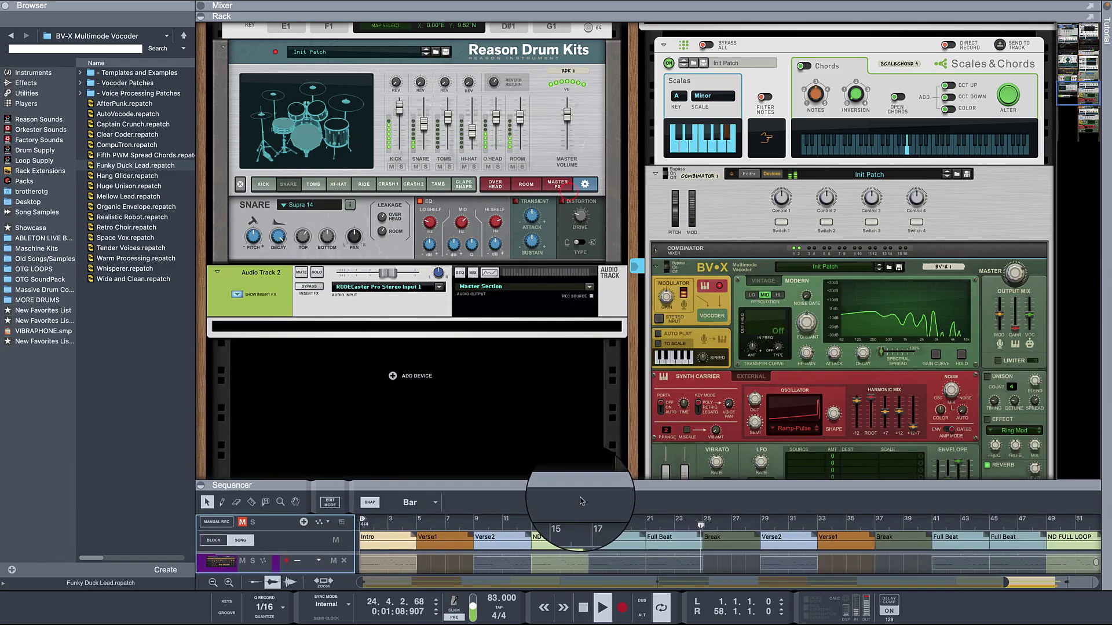
Examine the Scales & Chords settings and BV-X vocoder patches of both Combinators, along with the bassline generator's root note.
{"action": "scroll", "coordinate": [685, 370], "scroll_direction": "down", "scroll_amount": 10}
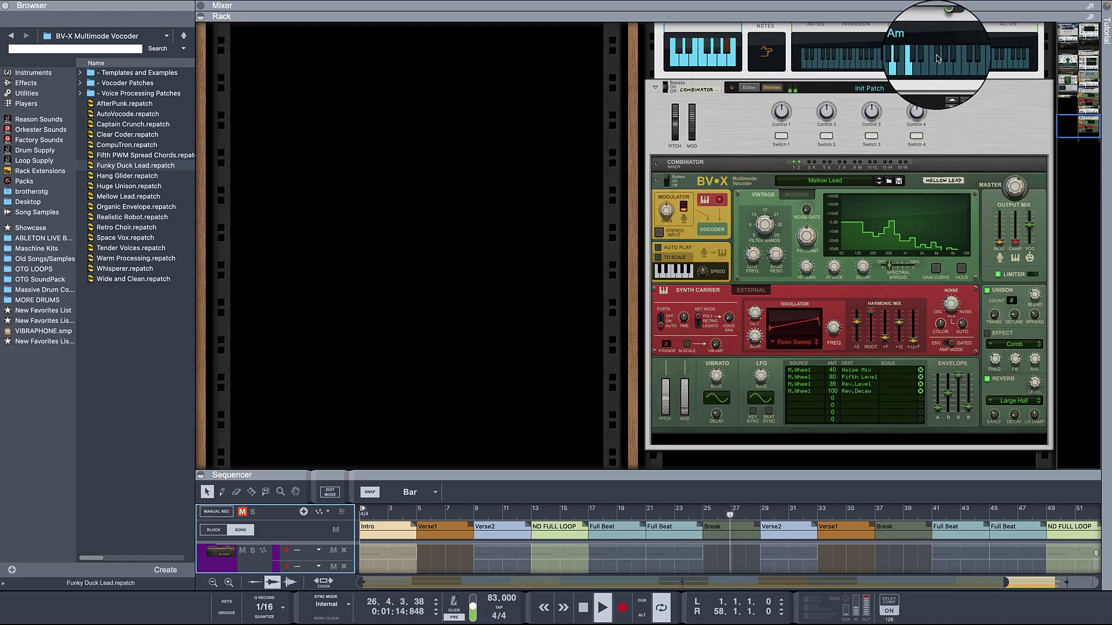
{"action": "scroll", "coordinate": [822, 116], "scroll_direction": "up", "scroll_amount": 6}
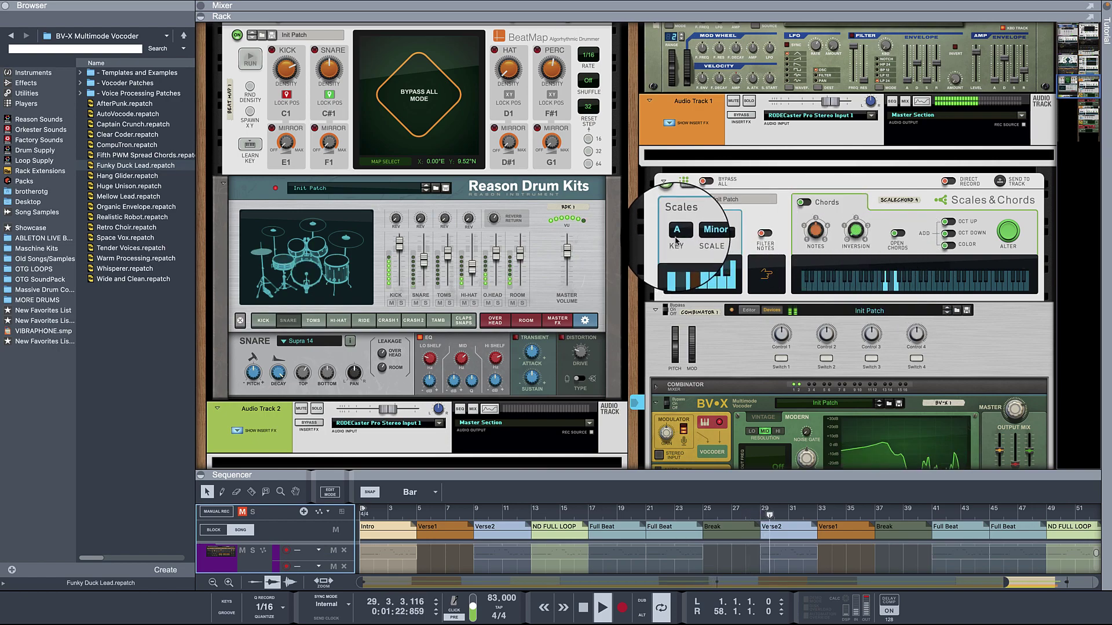
{"action": "scroll", "coordinate": [687, 240], "scroll_direction": "up", "scroll_amount": 10}
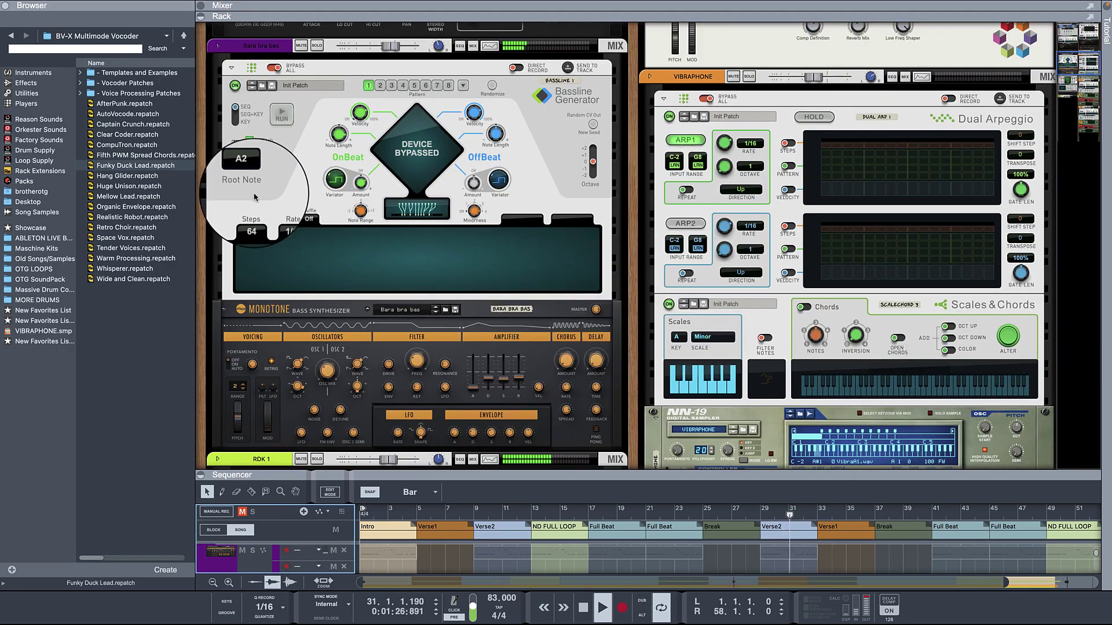
{"action": "scroll", "coordinate": [720, 400], "scroll_direction": "down", "scroll_amount": 10}
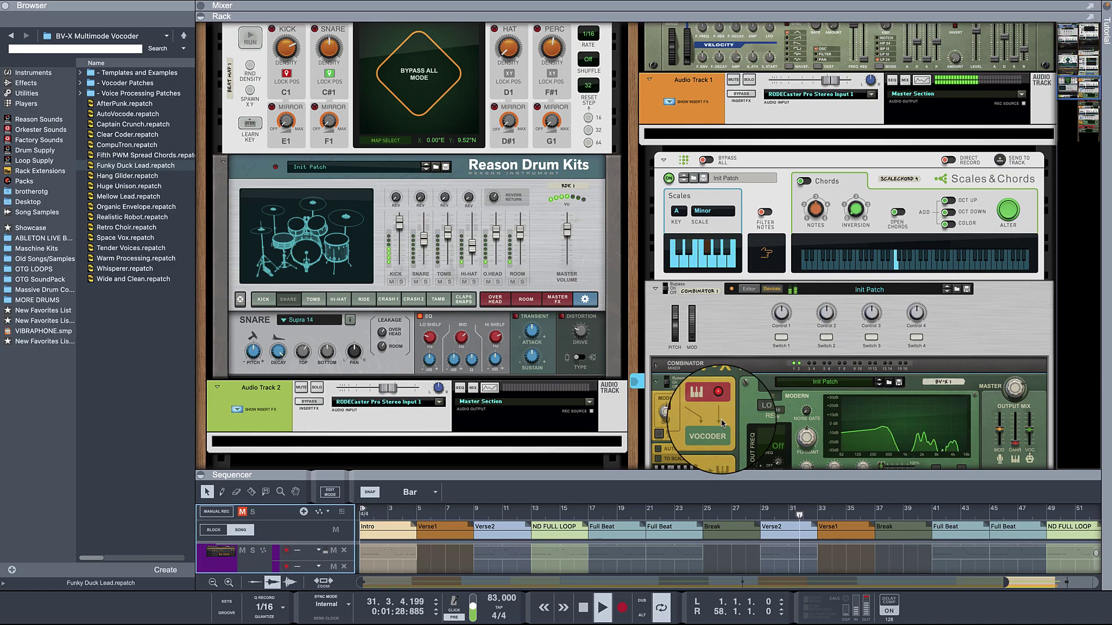
{"action": "scroll", "coordinate": [722, 423], "scroll_direction": "down", "scroll_amount": 4}
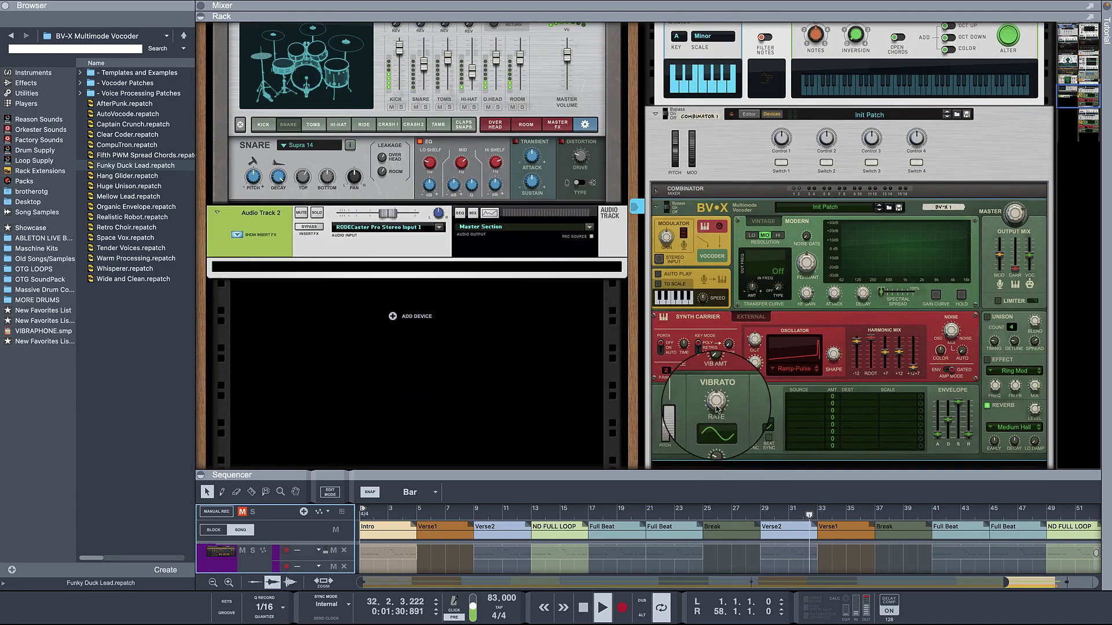
{"action": "scroll", "coordinate": [770, 116], "scroll_direction": "up", "scroll_amount": 5}
{"action": "scroll", "coordinate": [770, 116], "scroll_direction": "down", "scroll_amount": 6}
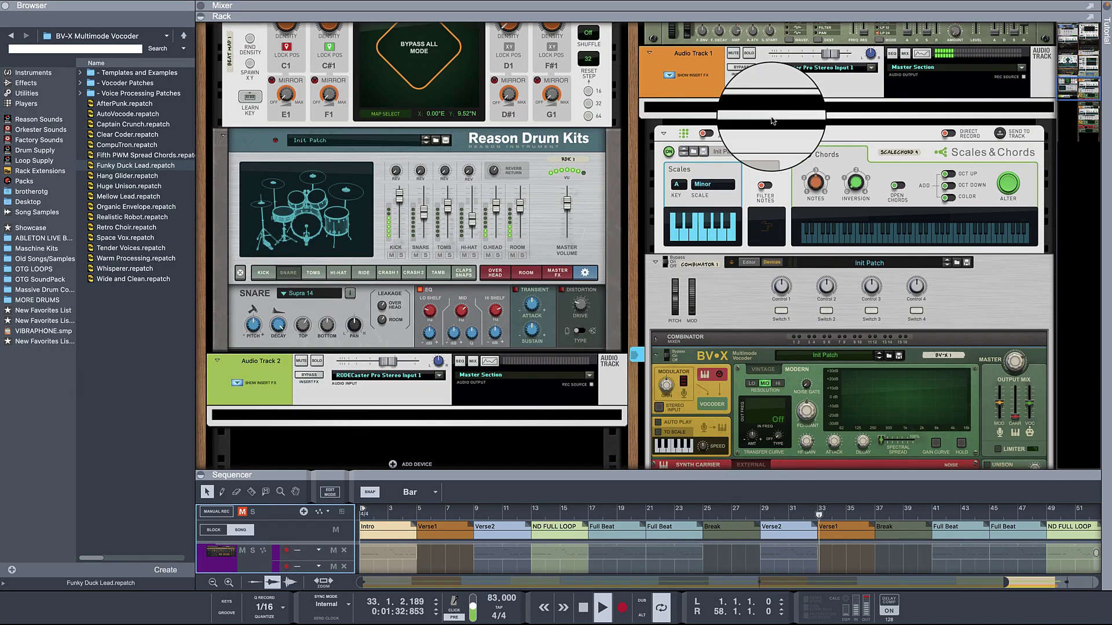
{"action": "scroll", "coordinate": [782, 214], "scroll_direction": "down", "scroll_amount": 5}
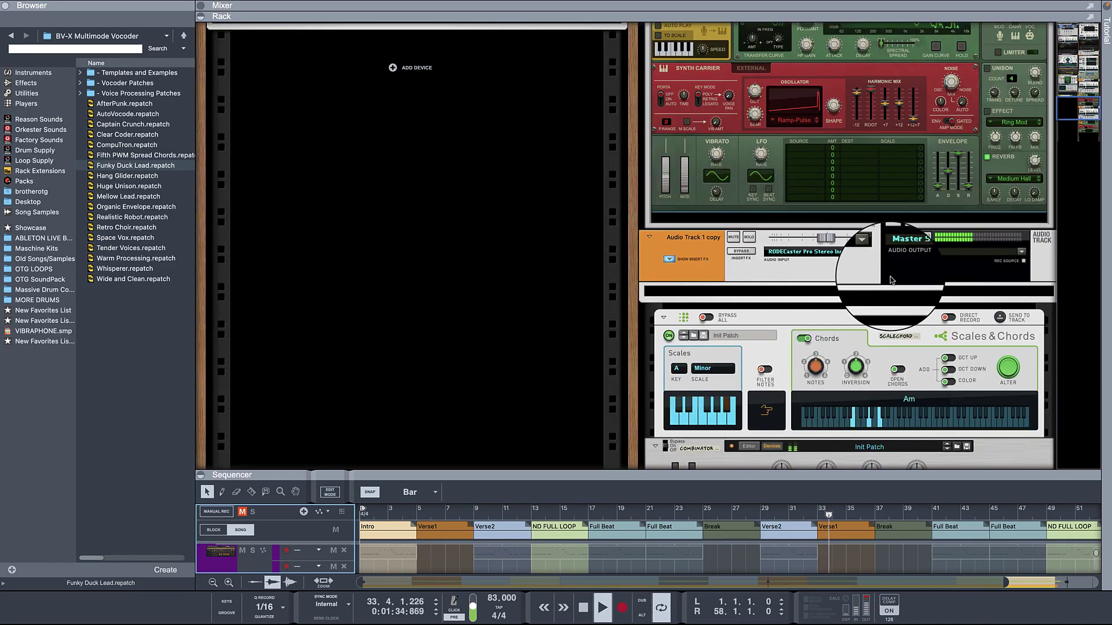
{"action": "scroll", "coordinate": [878, 350], "scroll_direction": "down", "scroll_amount": 2}
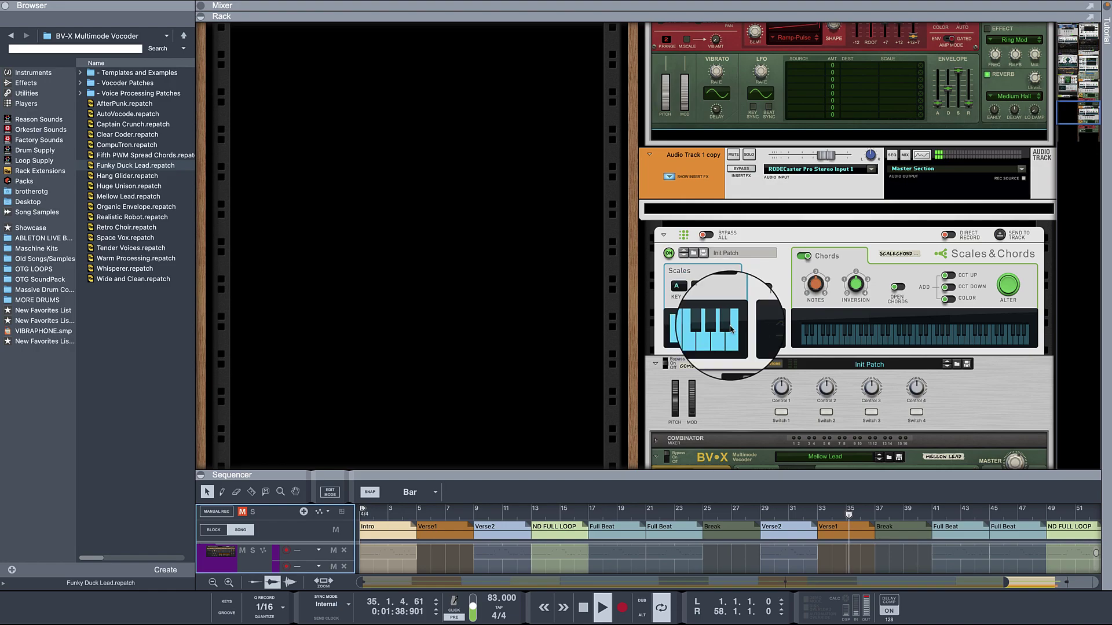
Switch on the Mellow Lead BV-X in the Combinator below Audio Track 1 copy and adjust its master volume.
{"action": "scroll", "coordinate": [729, 332], "scroll_direction": "down", "scroll_amount": 1}
{"action": "scroll", "coordinate": [729, 331], "scroll_direction": "up", "scroll_amount": 3}
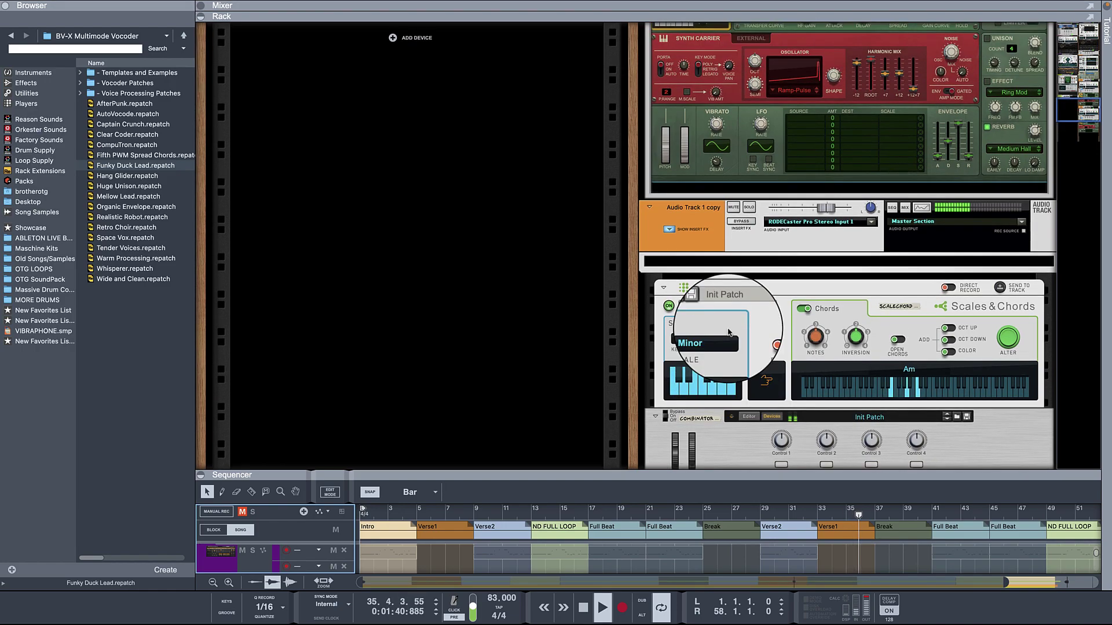
{"action": "scroll", "coordinate": [729, 332], "scroll_direction": "down", "scroll_amount": 12}
{"action": "scroll", "coordinate": [729, 332], "scroll_direction": "up", "scroll_amount": 6}
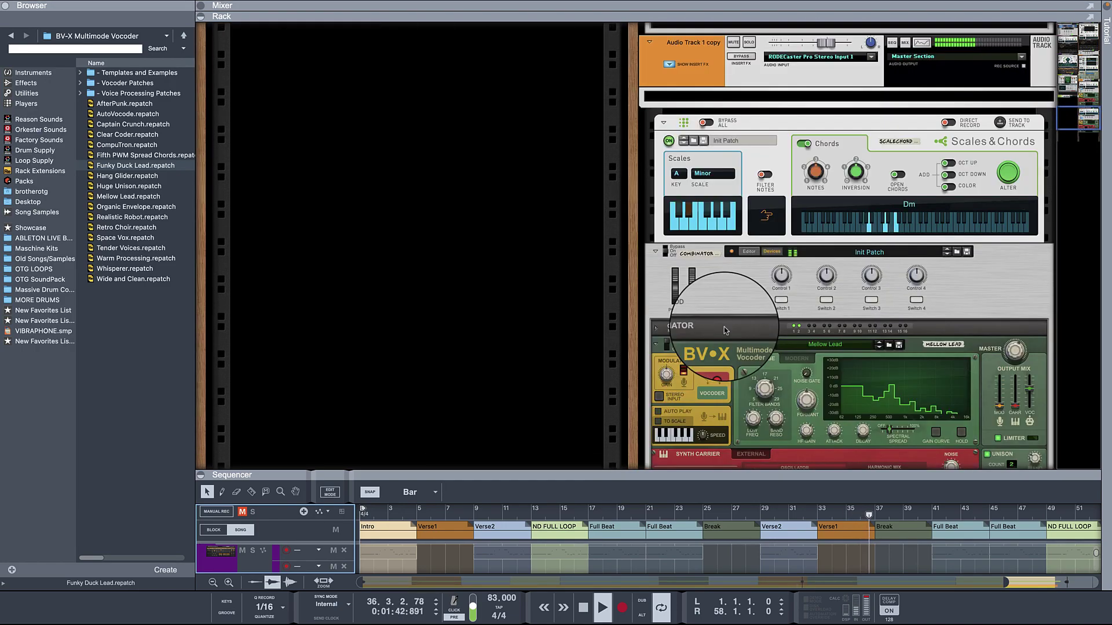
{"action": "scroll", "coordinate": [708, 323], "scroll_direction": "down", "scroll_amount": 1}
{"action": "left_click", "coordinate": [667, 317]}
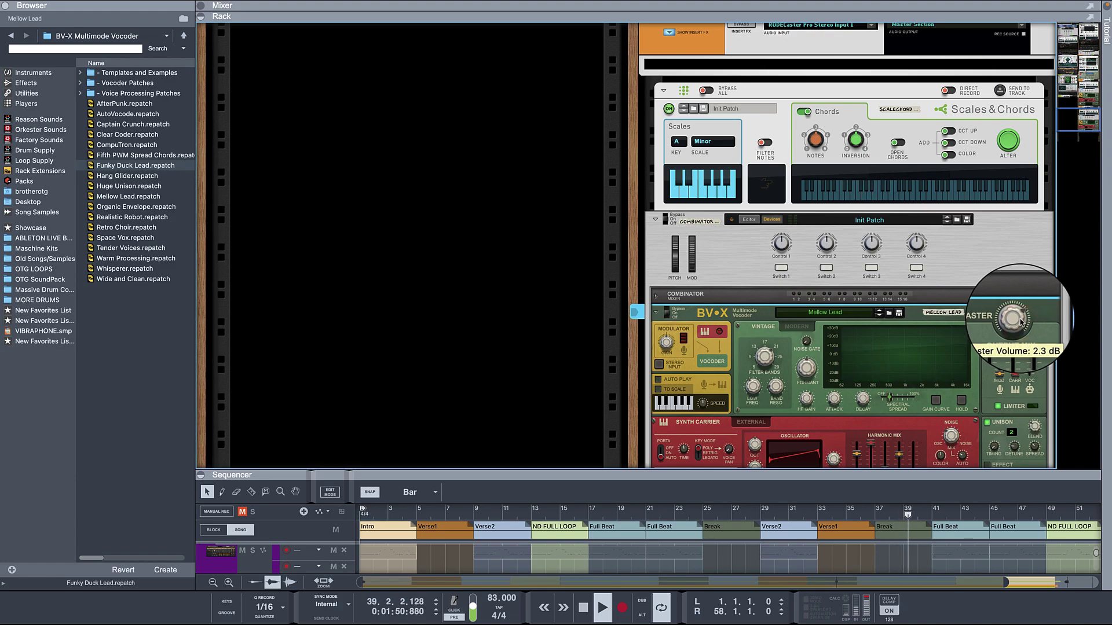
{"action": "left_click_drag", "start_coordinate": [1019, 321], "coordinate": [1000, 331]}
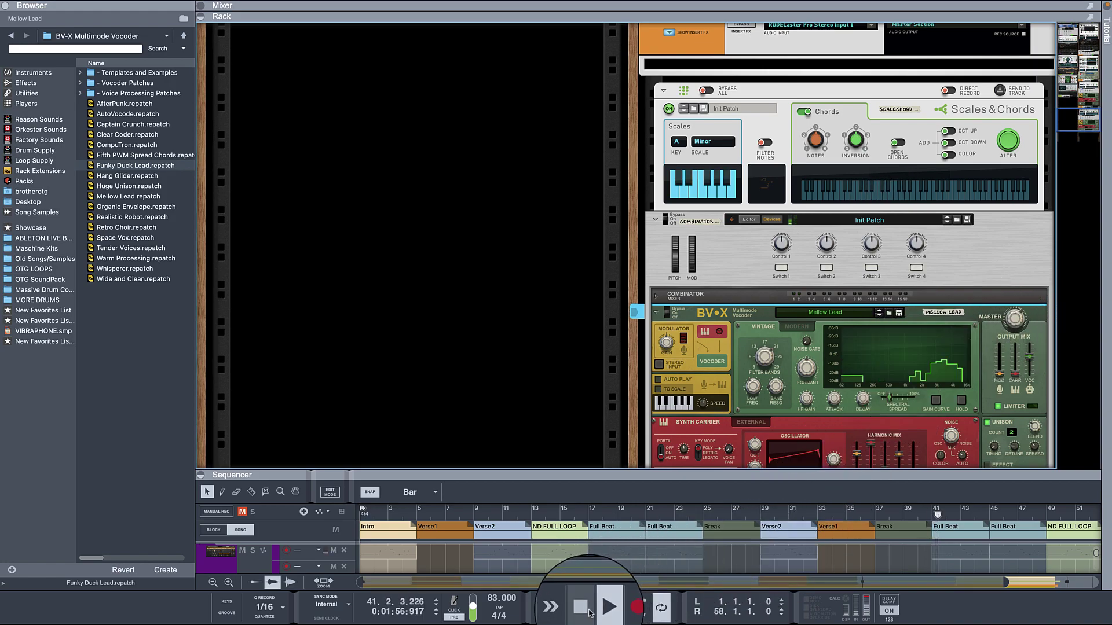
Restart playback from the song's beginning and audition successive patches on the lower Combinator's BV-X, from Organic Envelope through to Clear Coder.
{"action": "left_click", "coordinate": [588, 611]}
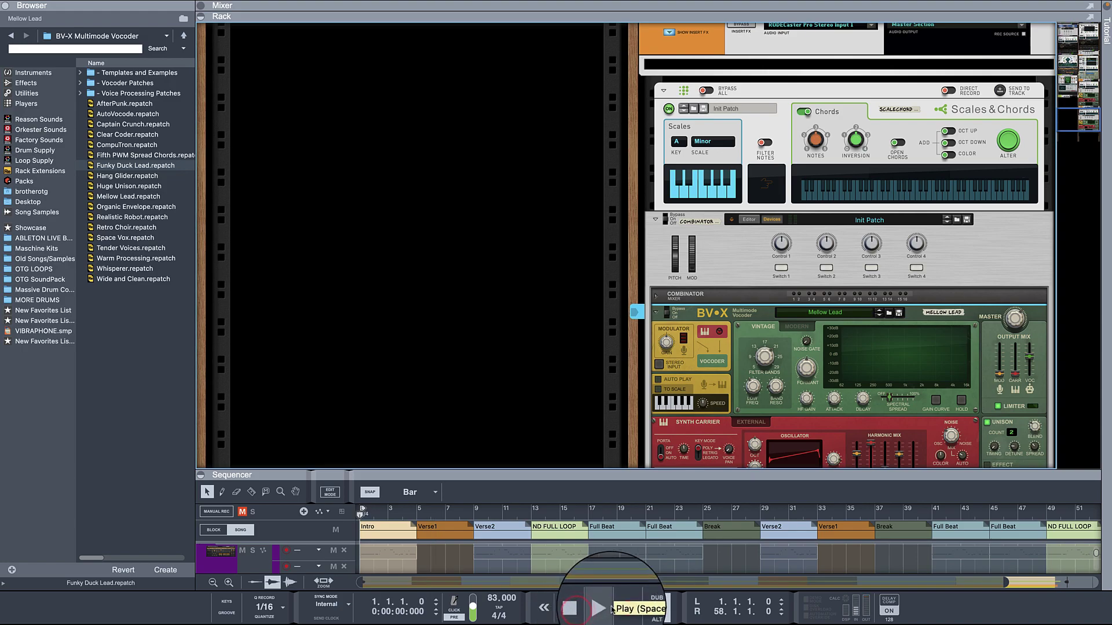
{"action": "left_click", "coordinate": [596, 607]}
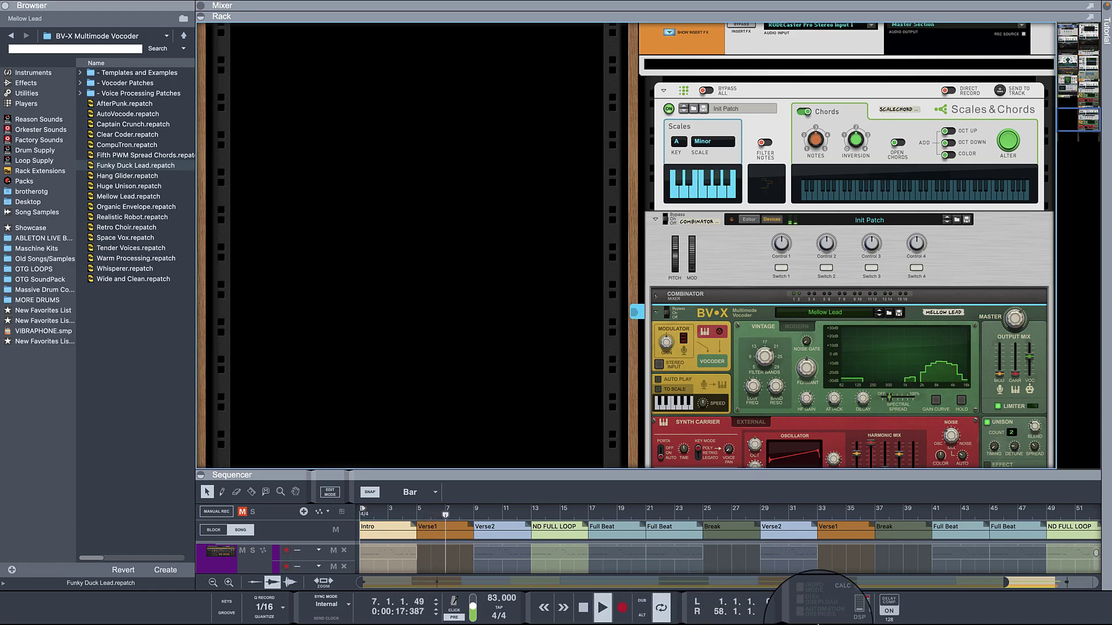
{"action": "left_click", "coordinate": [880, 315]}
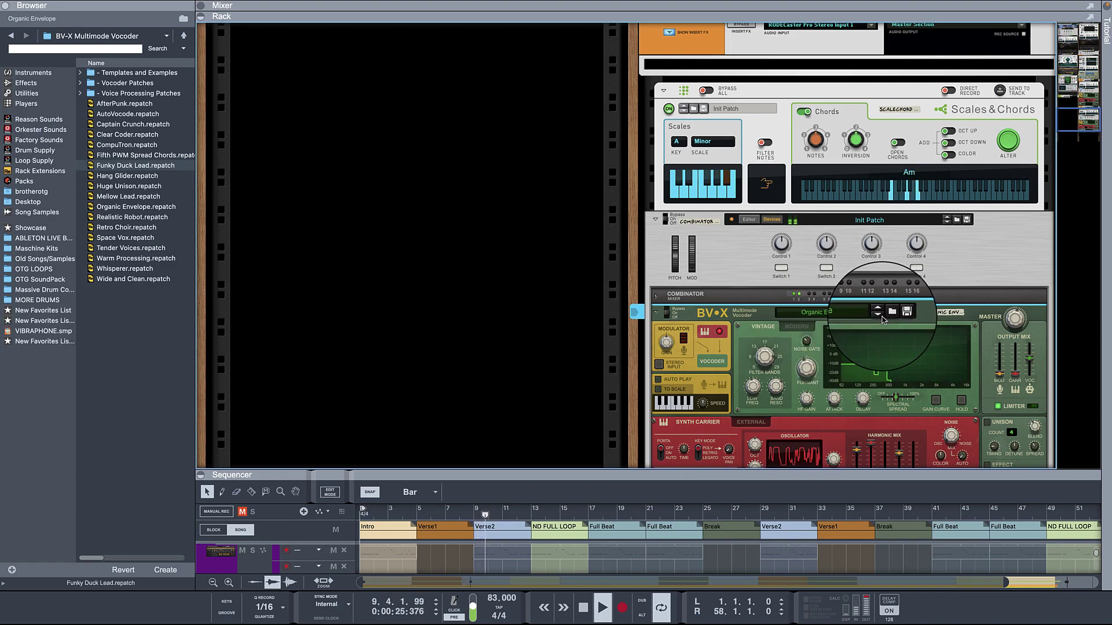
{"action": "left_click", "coordinate": [878, 315]}
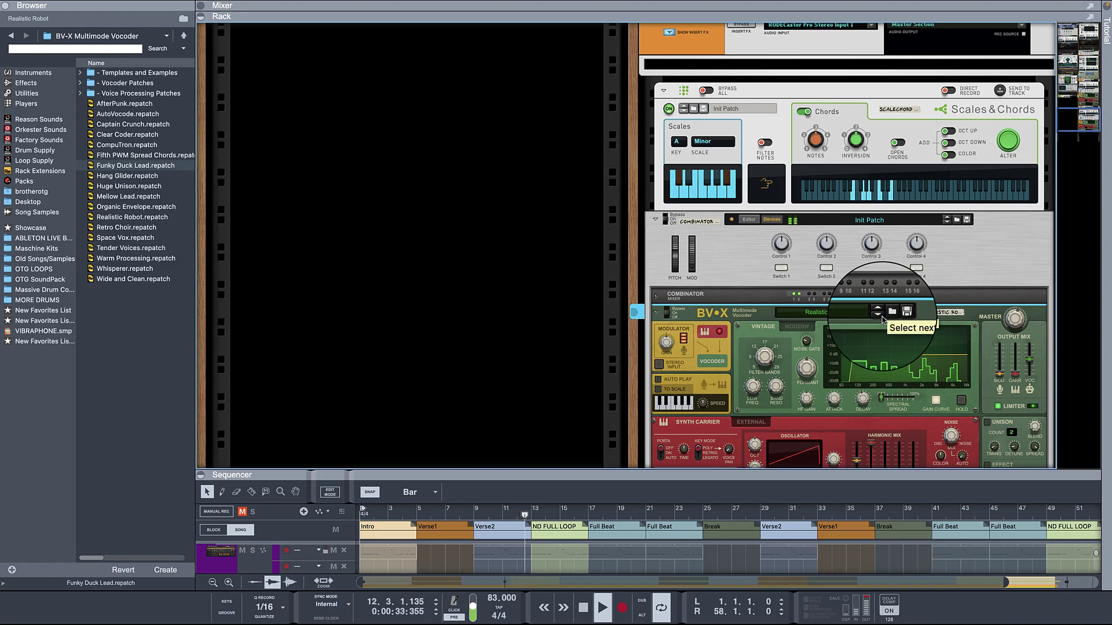
{"action": "left_click", "coordinate": [880, 316]}
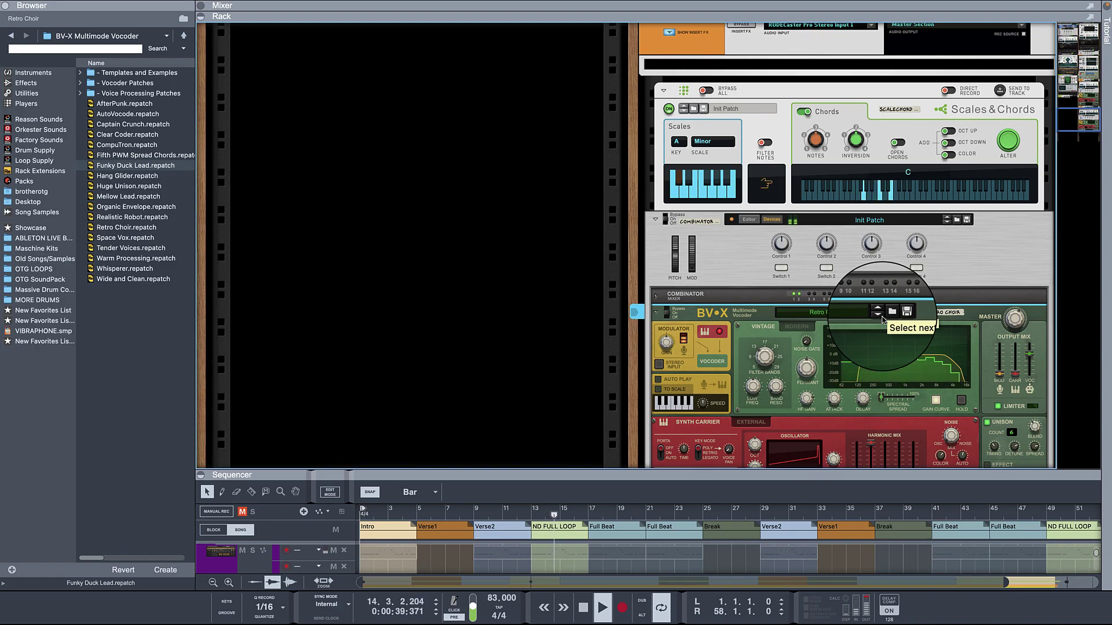
{"action": "left_click", "coordinate": [879, 316]}
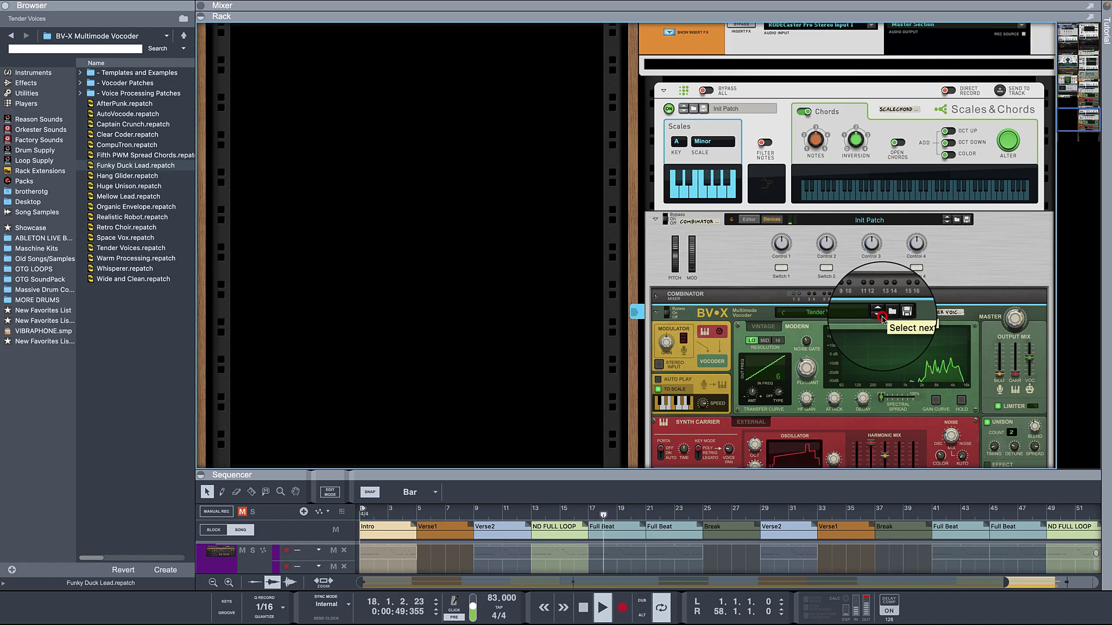
{"action": "left_click", "coordinate": [880, 316]}
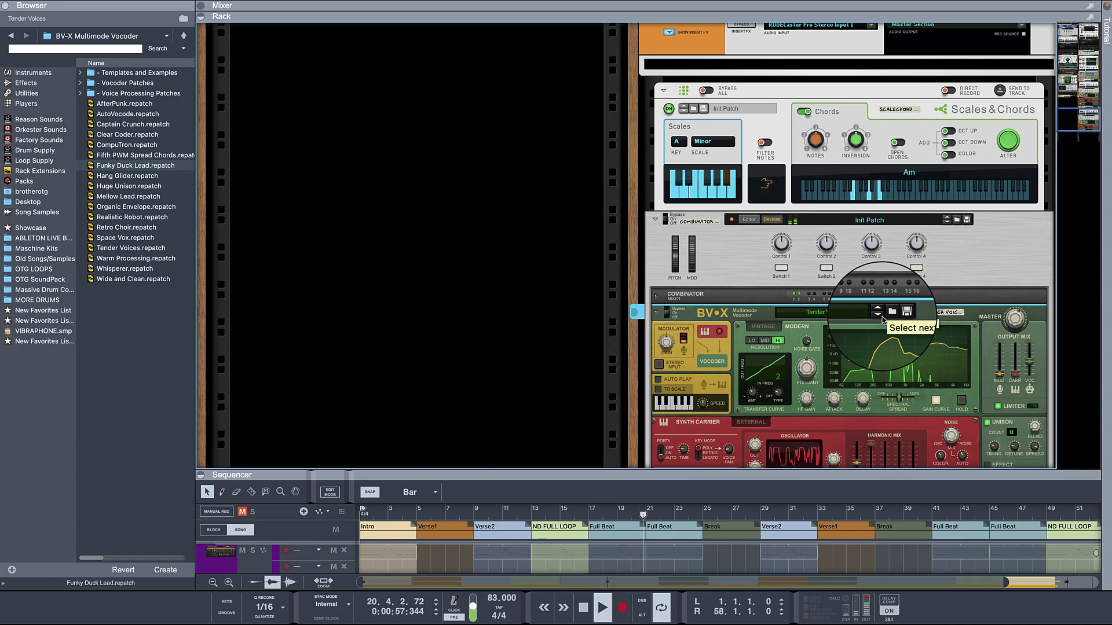
{"action": "left_click", "coordinate": [881, 318]}
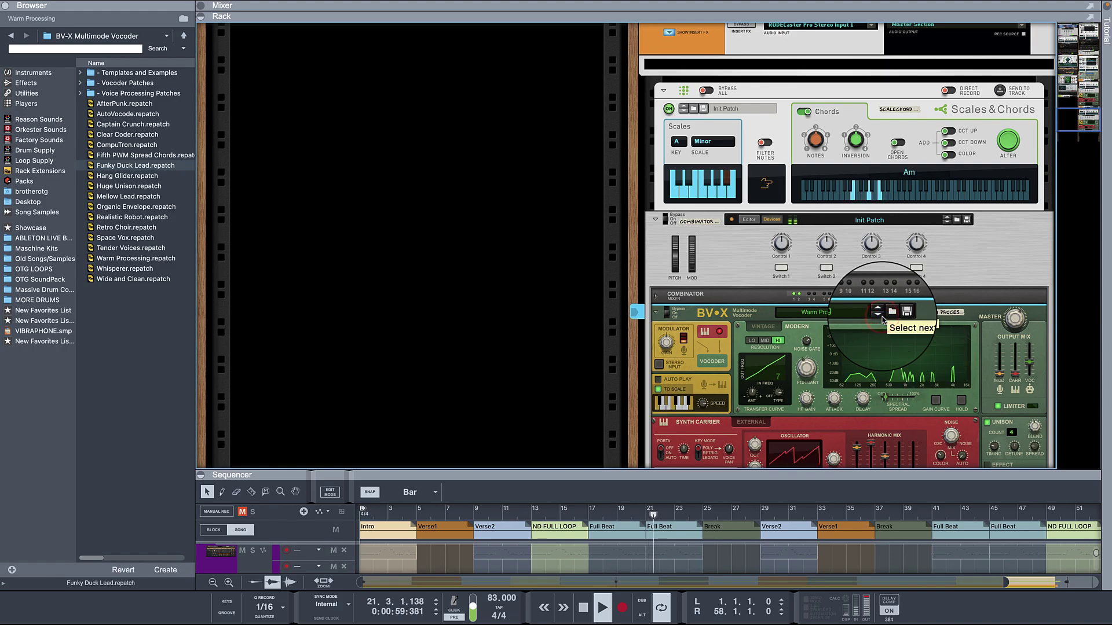
{"action": "left_click", "coordinate": [882, 318]}
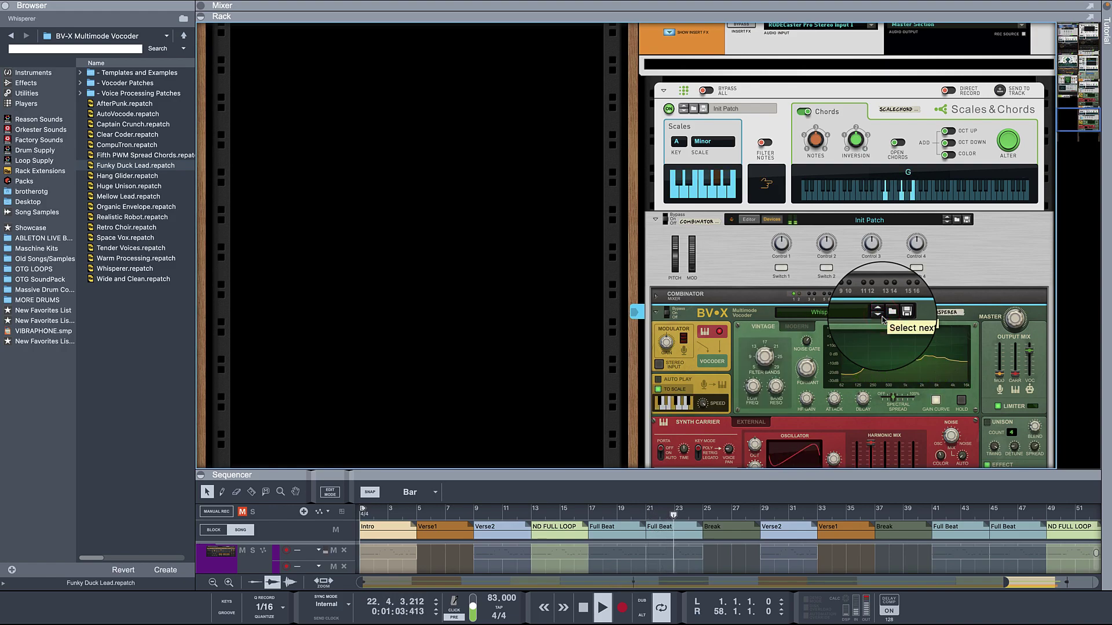
{"action": "left_click", "coordinate": [881, 318]}
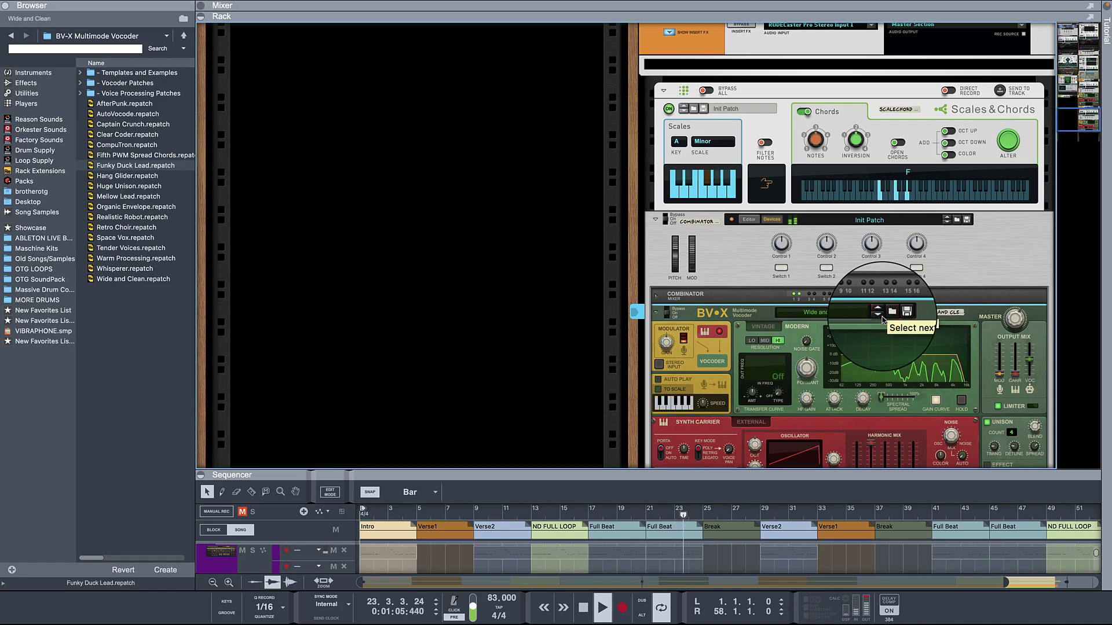
{"action": "left_click", "coordinate": [881, 318]}
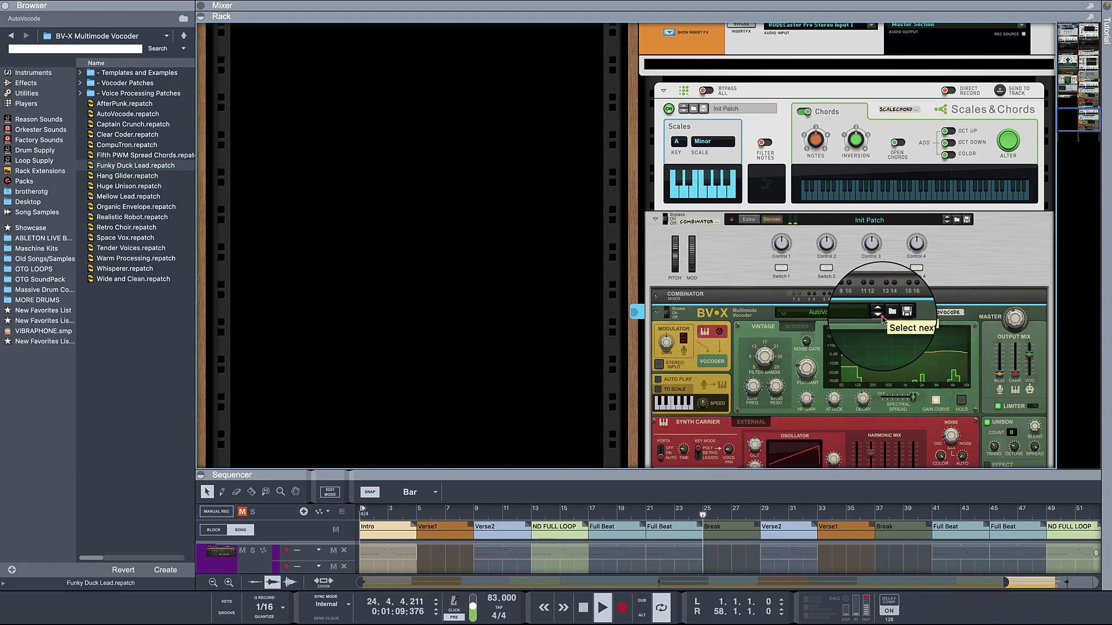
{"action": "left_click", "coordinate": [881, 318]}
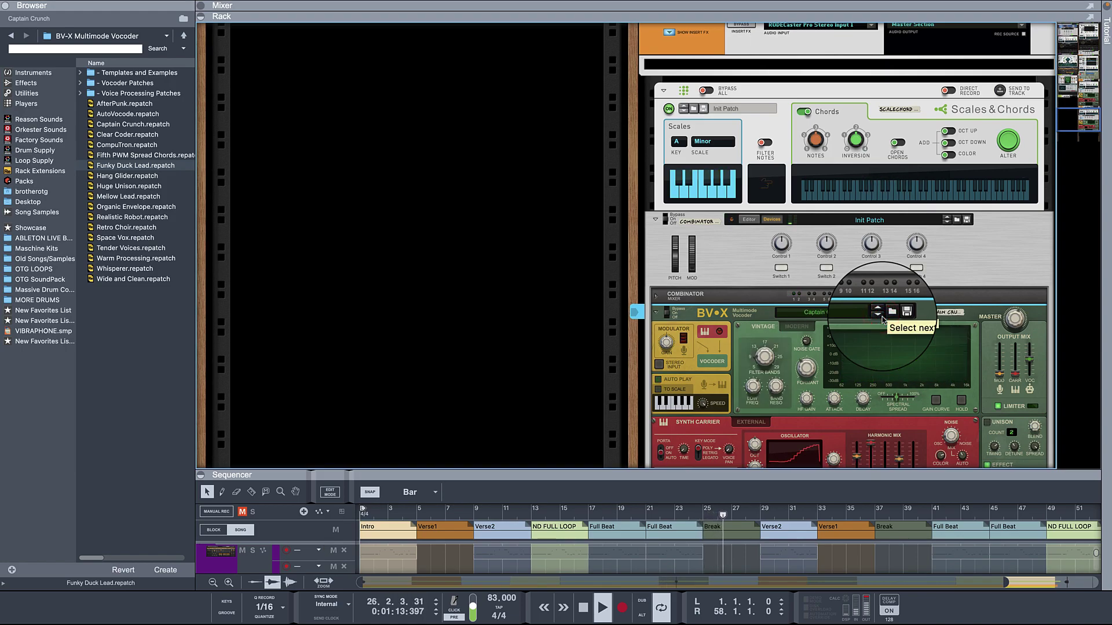
{"action": "left_click", "coordinate": [882, 318]}
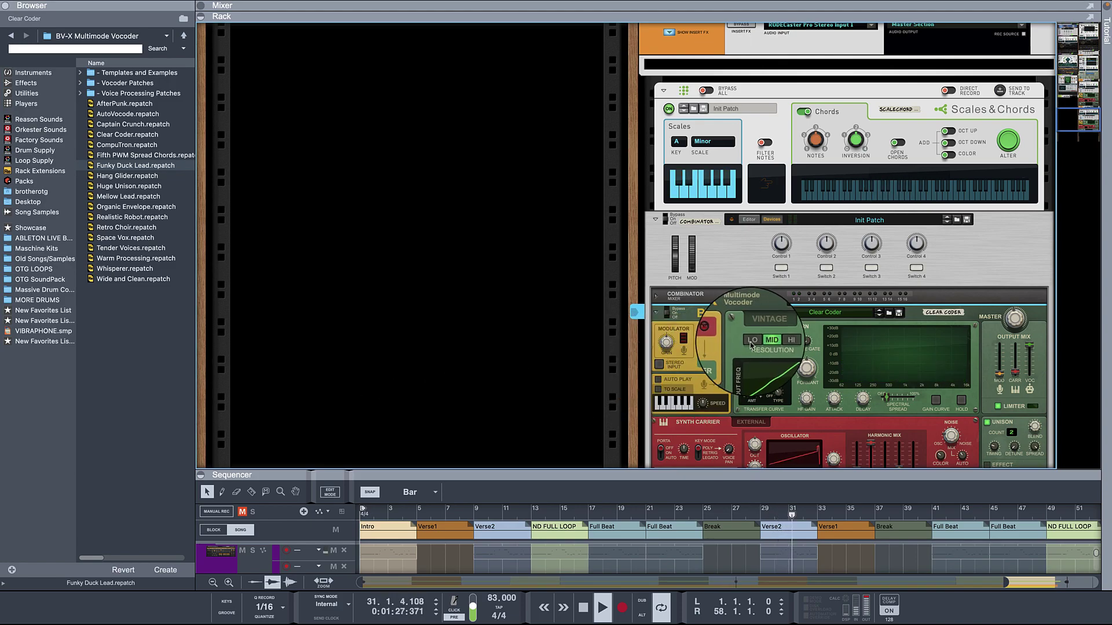
Enlarge the sequencer to unmute Audio Track 2, and shrink it again to make room for the rack.
{"action": "scroll", "coordinate": [716, 371], "scroll_direction": "up", "scroll_amount": 5}
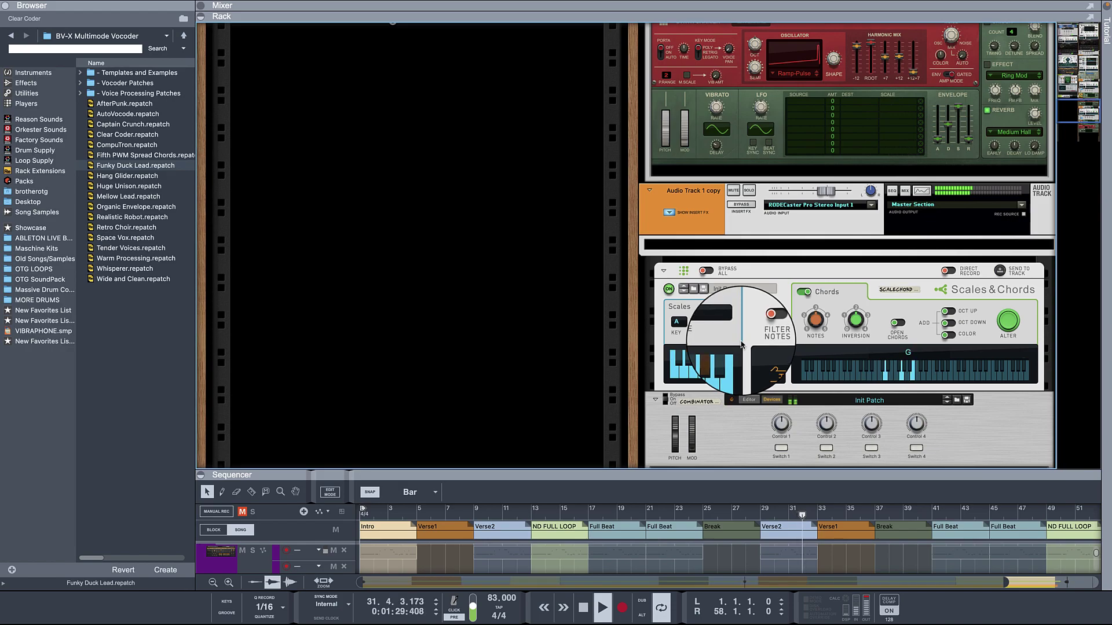
{"action": "scroll", "coordinate": [741, 344], "scroll_direction": "up", "scroll_amount": 7}
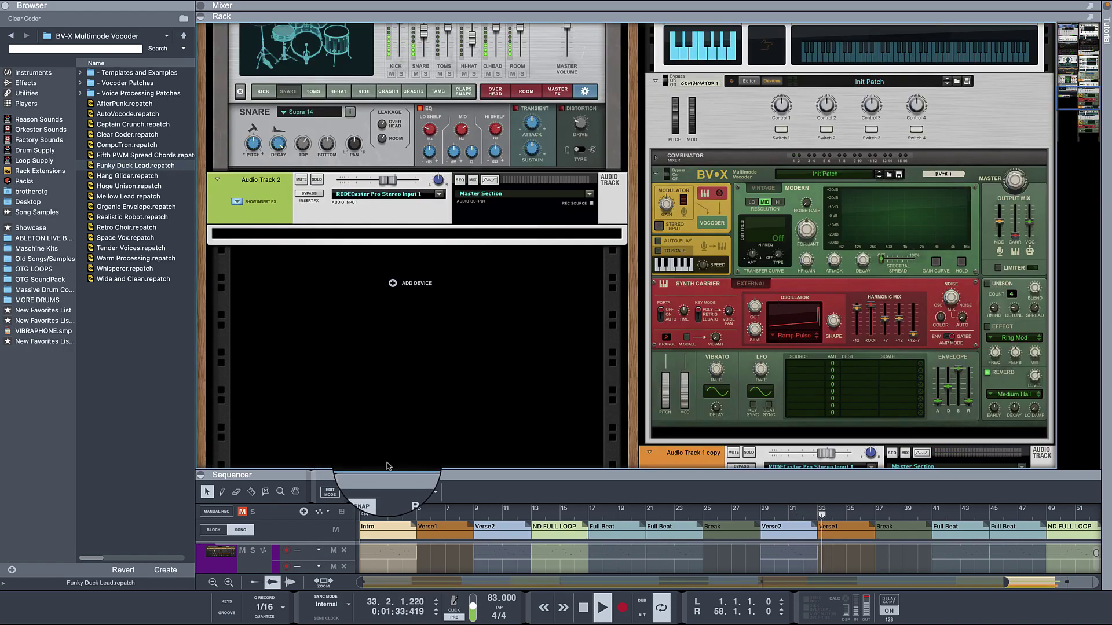
{"action": "left_click_drag", "start_coordinate": [392, 470], "coordinate": [393, 287]}
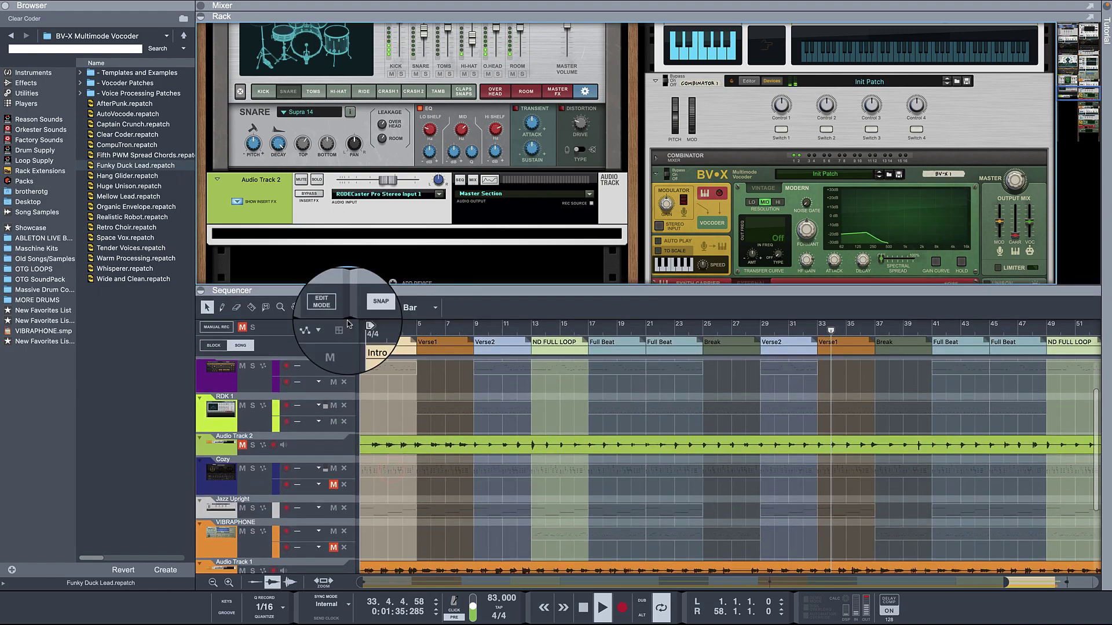
{"action": "left_click", "coordinate": [242, 446]}
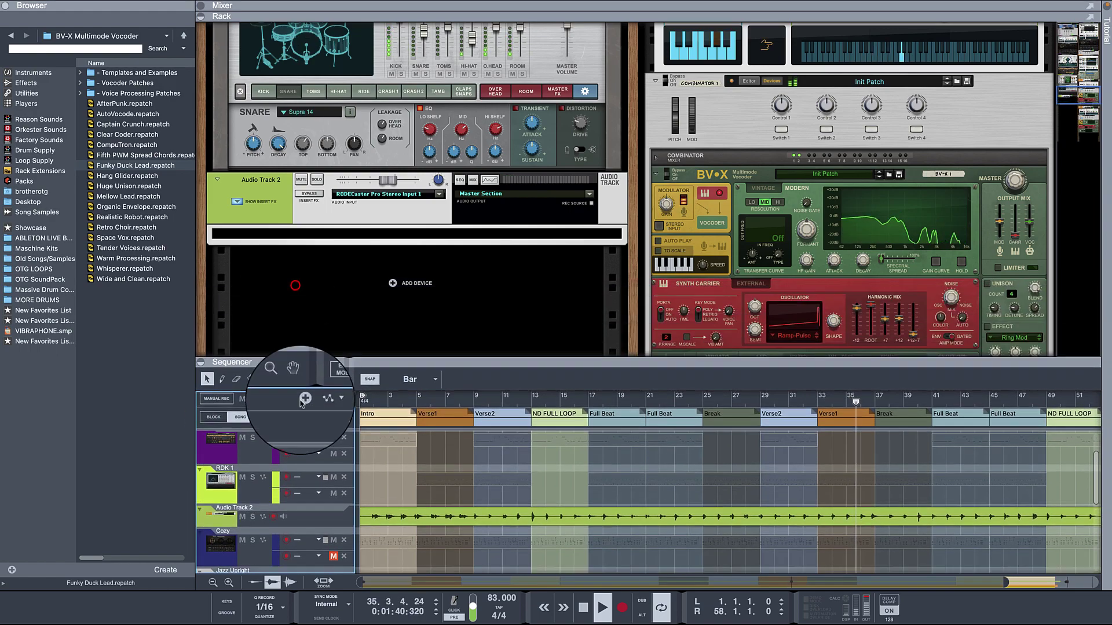
{"action": "left_click_drag", "start_coordinate": [295, 285], "coordinate": [292, 470]}
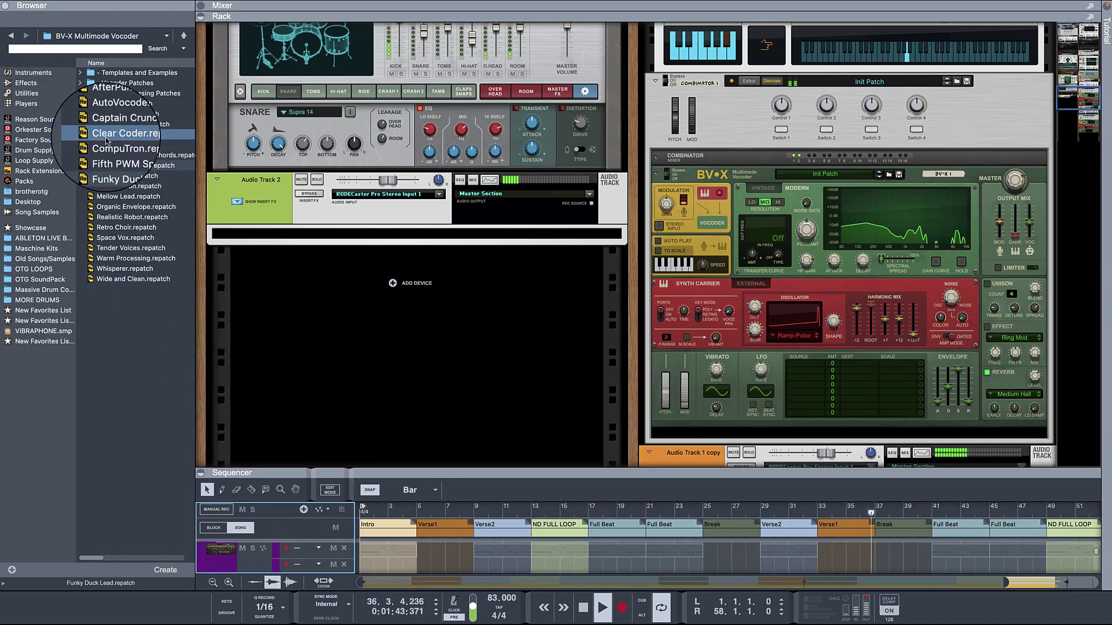
Stop playback and add a BV-X Multimode Vocoder from the effects as an insert effect on Audio Track 2.
{"action": "left_click", "coordinate": [583, 607]}
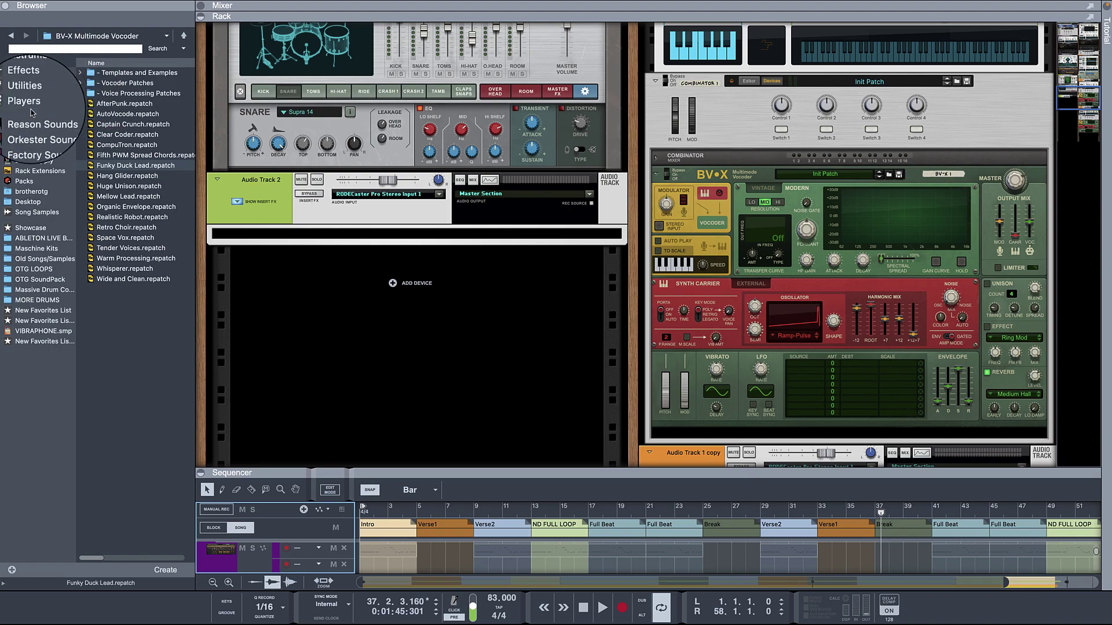
{"action": "left_click", "coordinate": [27, 104]}
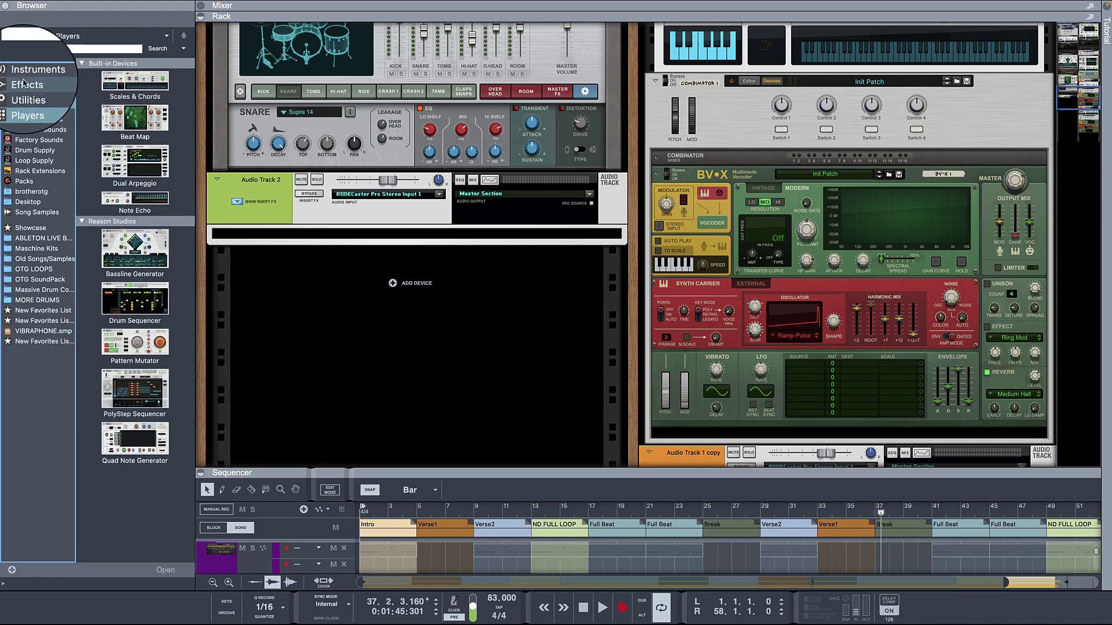
{"action": "left_click", "coordinate": [26, 83]}
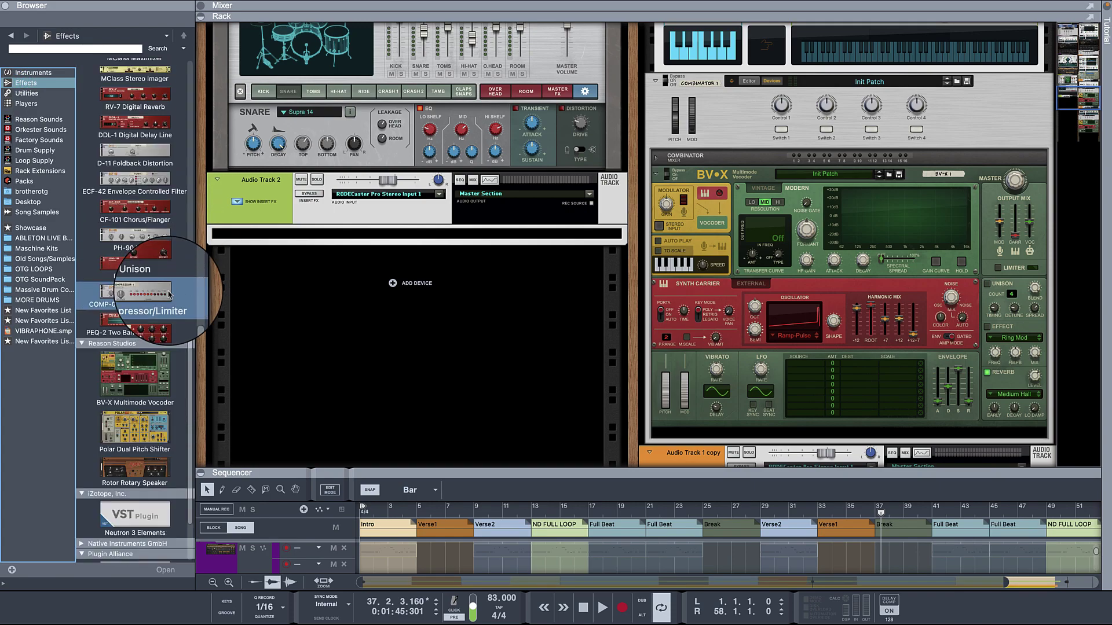
{"action": "scroll", "coordinate": [151, 370], "scroll_direction": "down", "scroll_amount": 3}
{"action": "left_click_drag", "start_coordinate": [145, 376], "coordinate": [366, 236]}
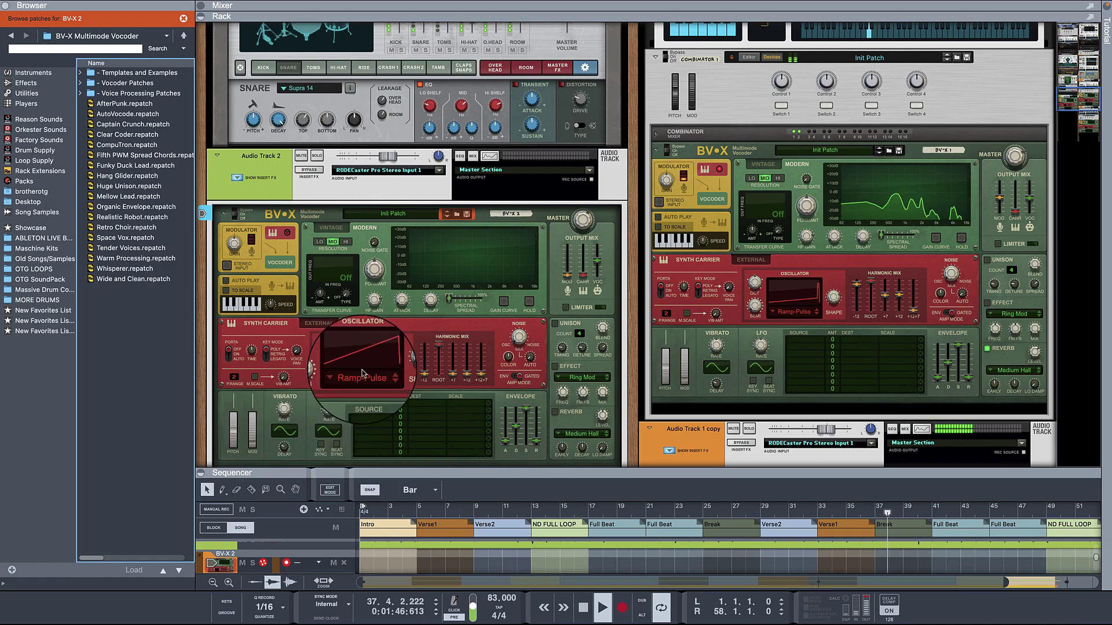
Raise the level of Audio Track 2 and switch on Auto Play and To Scale on its new BV-X.
{"action": "scroll", "coordinate": [371, 359], "scroll_direction": "down", "scroll_amount": 1}
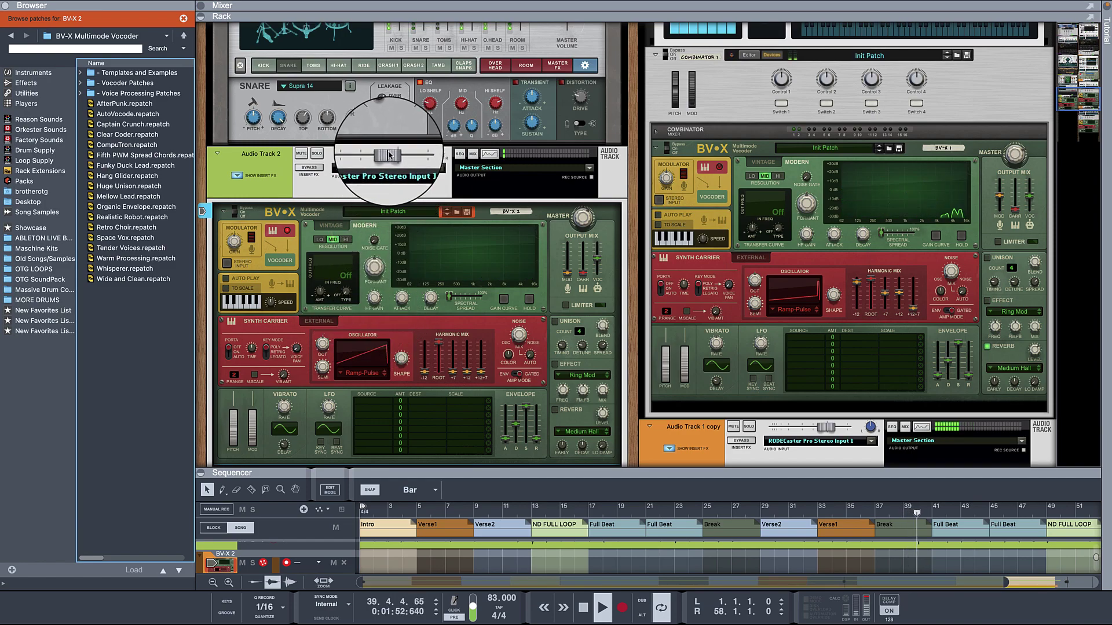
{"action": "left_click_drag", "start_coordinate": [390, 155], "coordinate": [400, 159]}
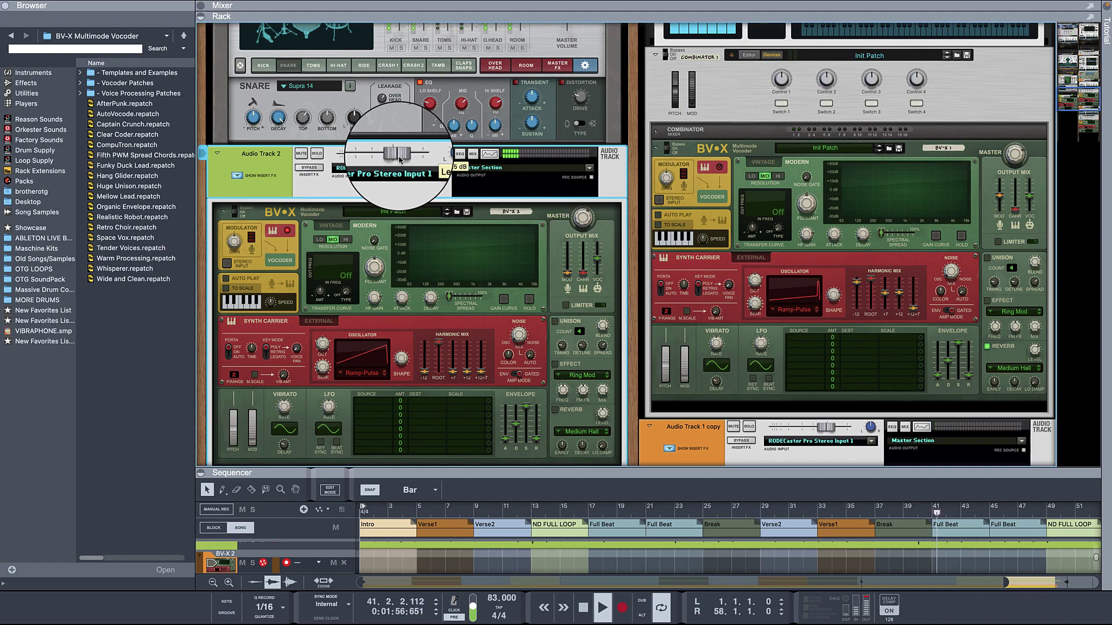
{"action": "left_click_drag", "start_coordinate": [401, 161], "coordinate": [404, 164]}
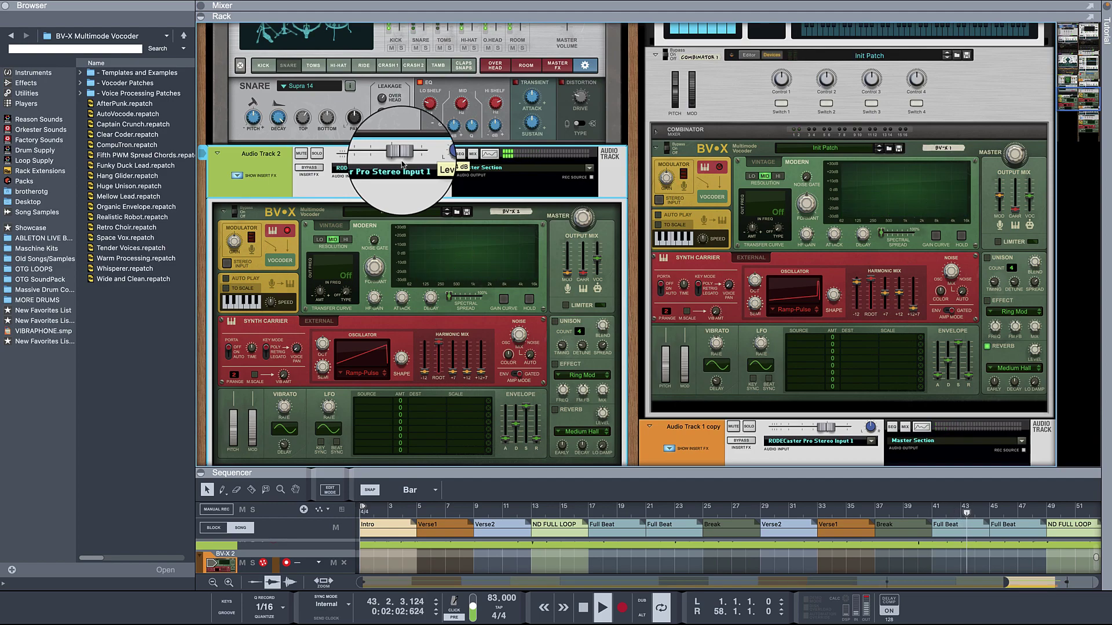
{"action": "left_click", "coordinate": [227, 284]}
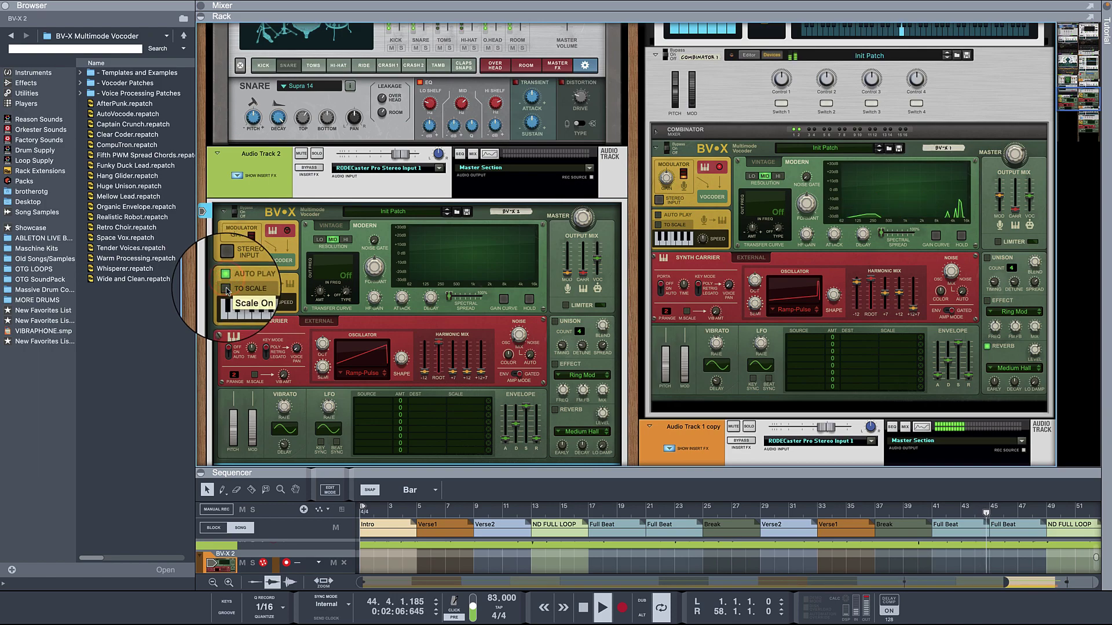
{"action": "left_click", "coordinate": [226, 290]}
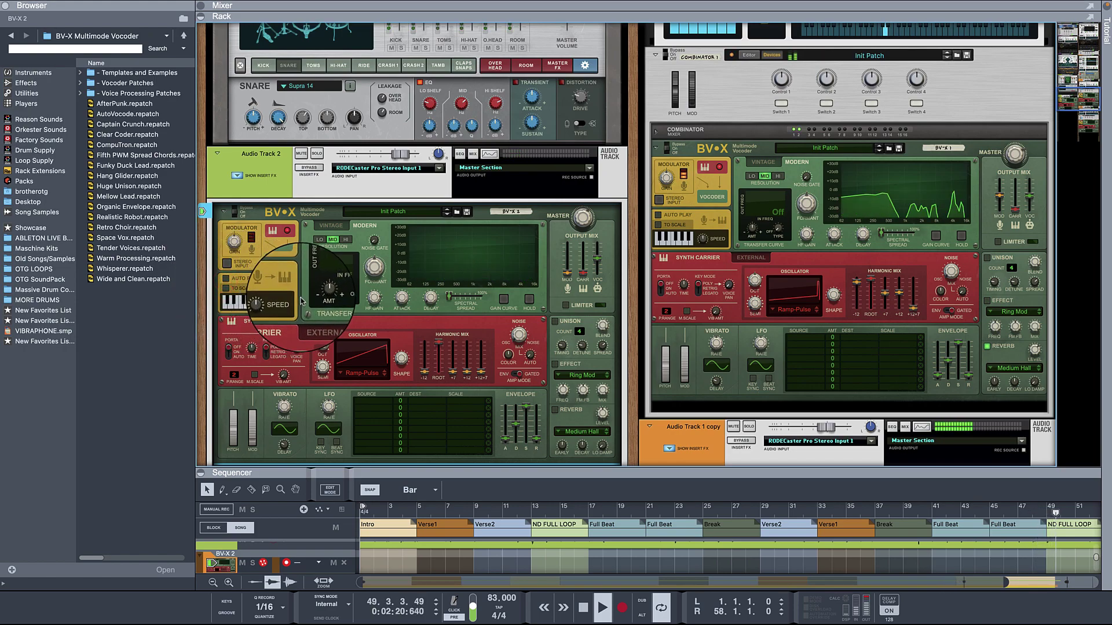
Move the BV-X out of Audio Track 2's insert effects into the empty rack space below it.
{"action": "scroll", "coordinate": [325, 302], "scroll_direction": "down", "scroll_amount": 2}
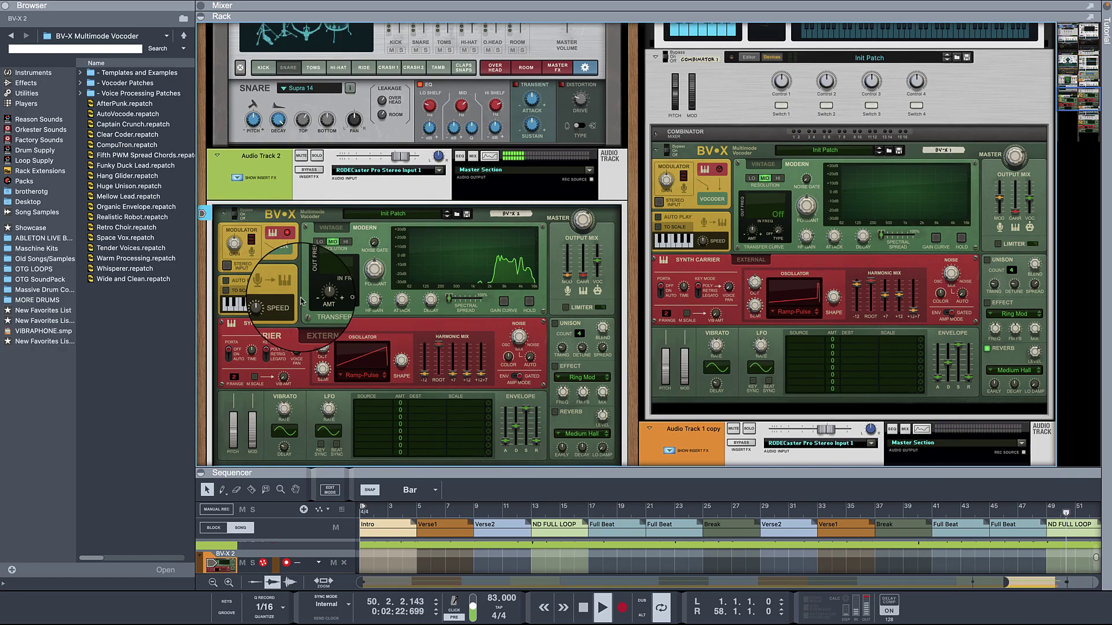
{"action": "scroll", "coordinate": [347, 315], "scroll_direction": "down", "scroll_amount": 10}
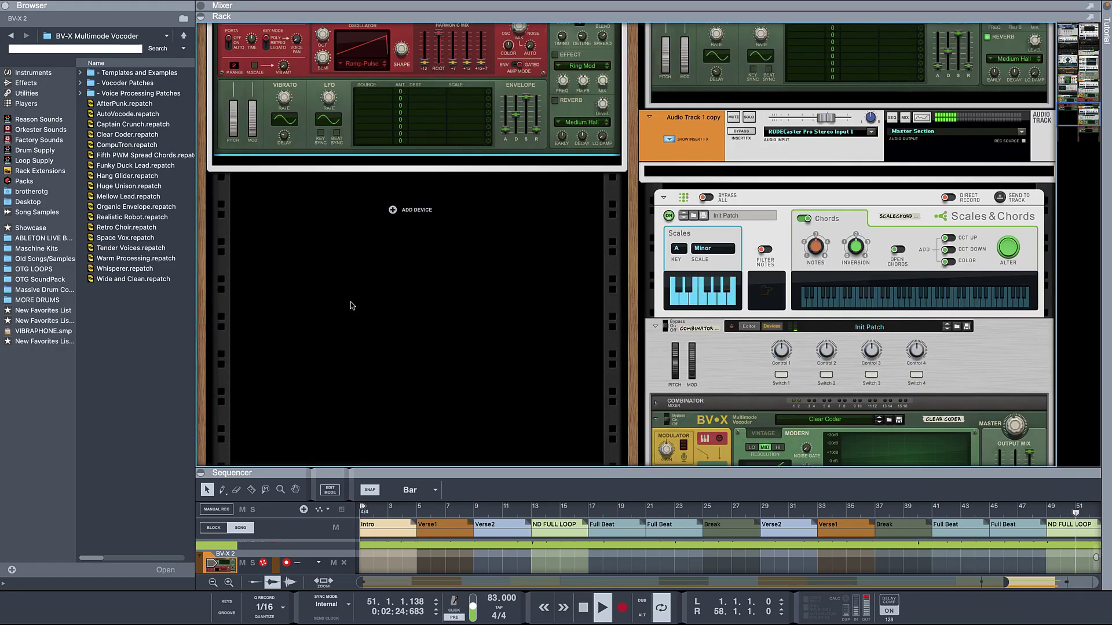
{"action": "scroll", "coordinate": [336, 301], "scroll_direction": "up", "scroll_amount": 4}
{"action": "left_click_drag", "start_coordinate": [281, 180], "coordinate": [315, 315]}
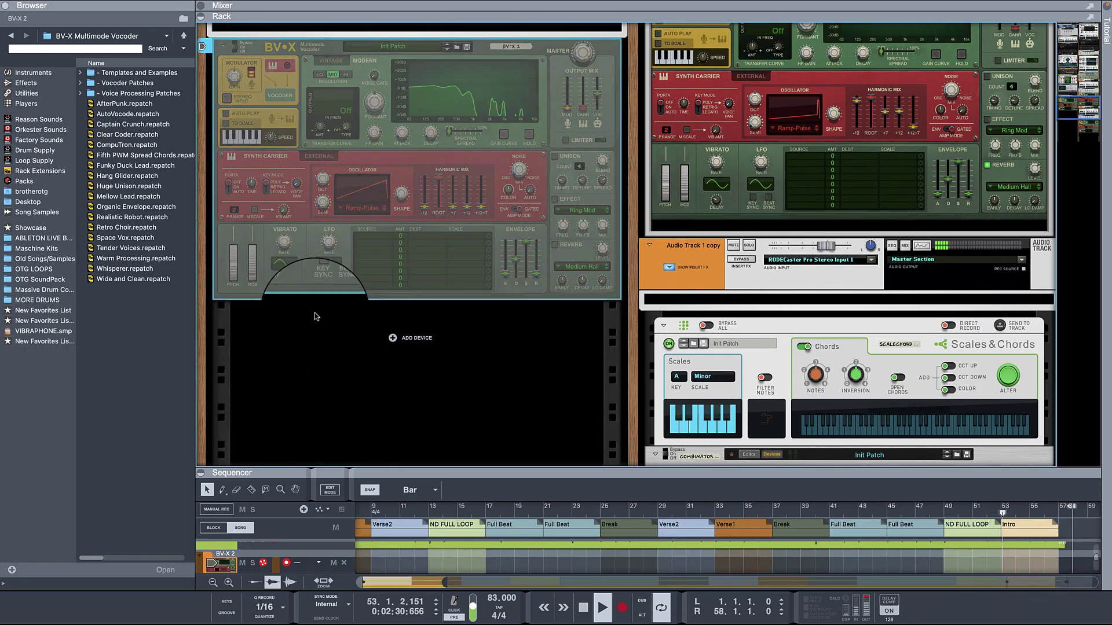
{"action": "scroll", "coordinate": [328, 279], "scroll_direction": "up", "scroll_amount": 10}
{"action": "scroll", "coordinate": [335, 281], "scroll_direction": "down", "scroll_amount": 8}
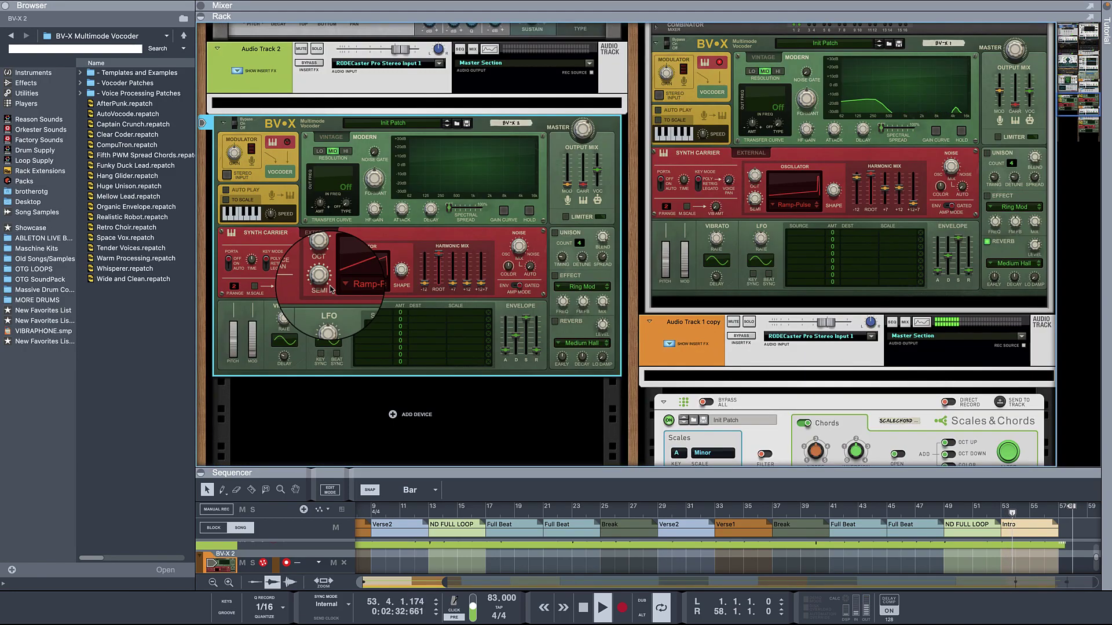
Combine the BV-X below Audio Track 2 into a new Combinator.
{"action": "scroll", "coordinate": [341, 283], "scroll_direction": "up", "scroll_amount": 1}
{"action": "right_click", "coordinate": [306, 190]}
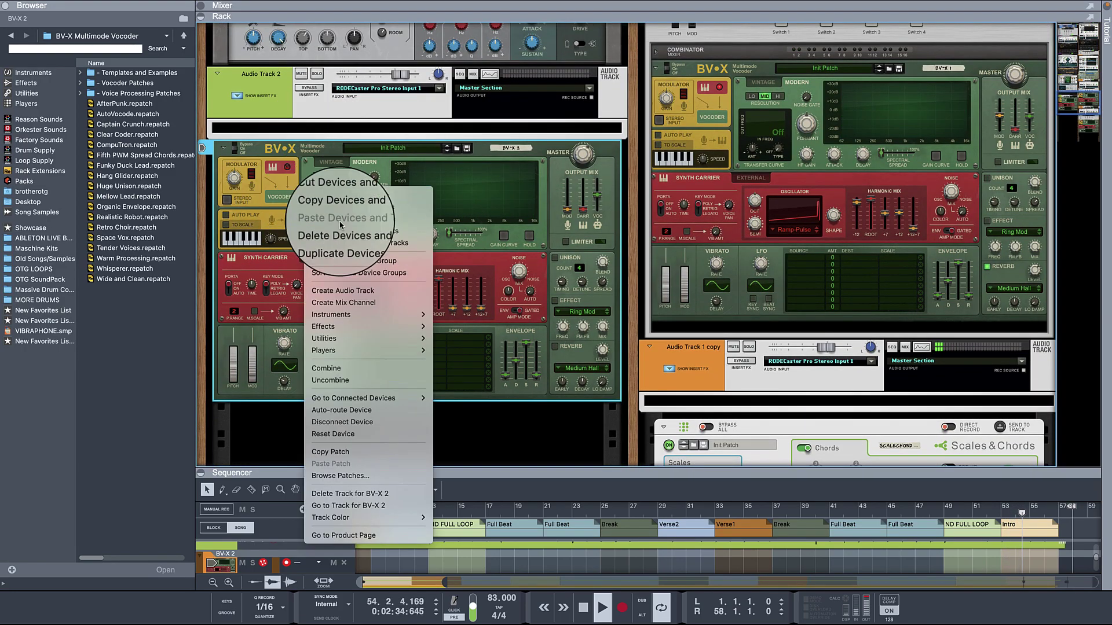
{"action": "mouse_move", "coordinate": [367, 329]}
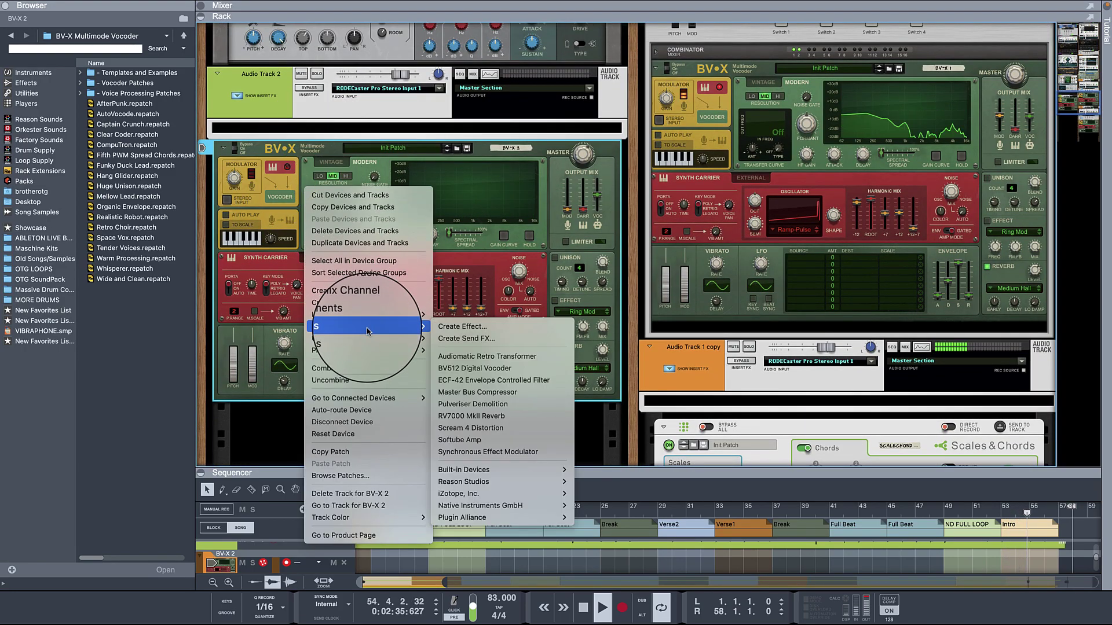
{"action": "left_click", "coordinate": [367, 370]}
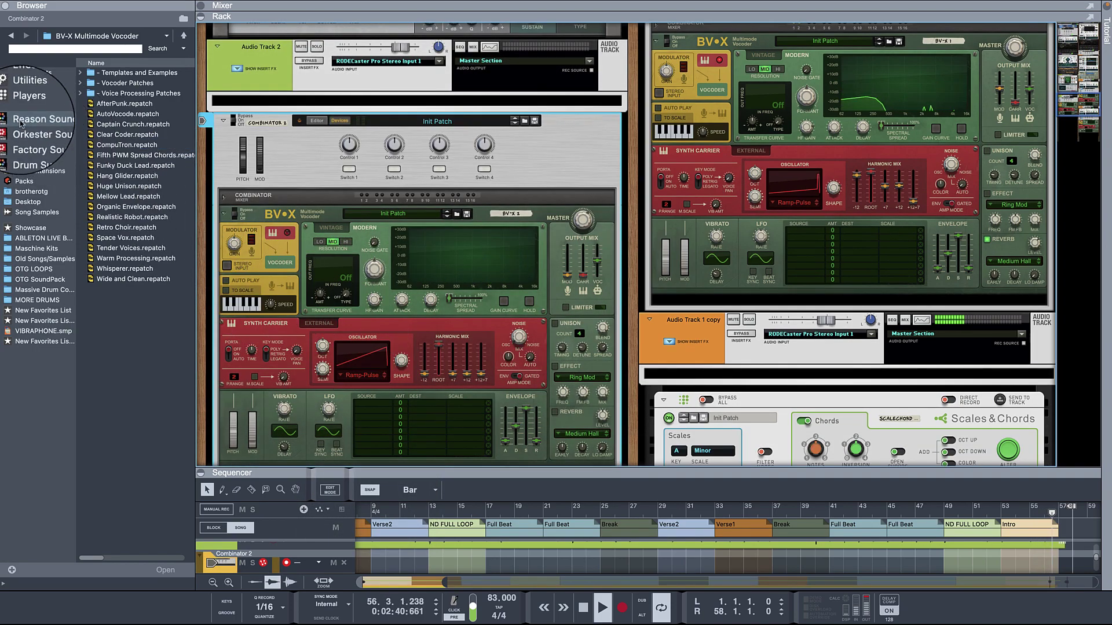
Find the Bassline Generator among the players and add it above the new Combinator.
{"action": "left_click", "coordinate": [26, 73]}
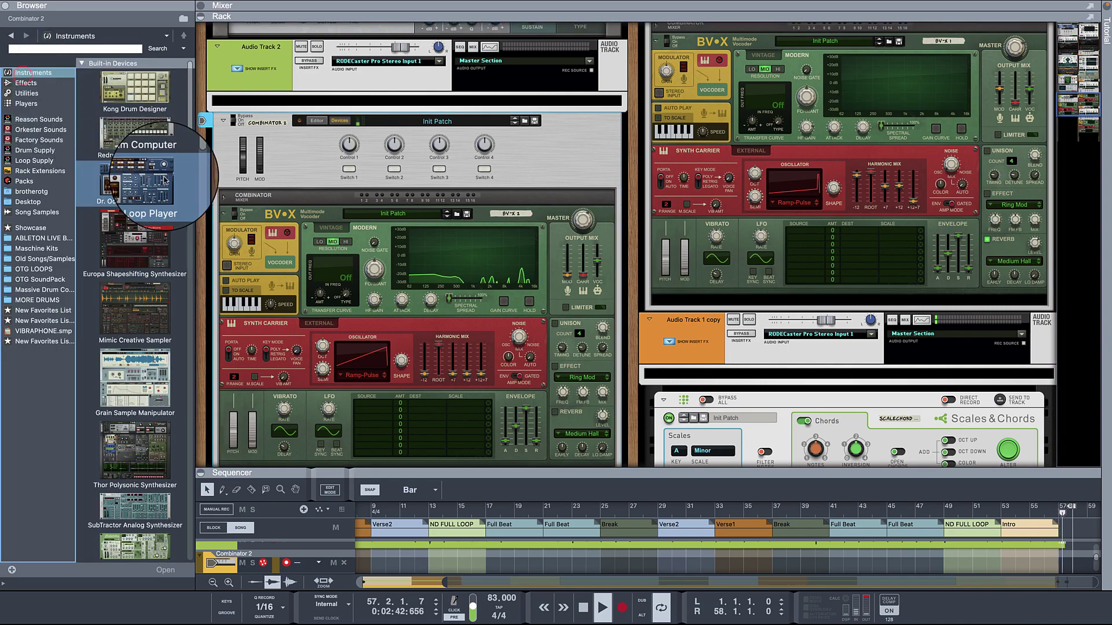
{"action": "left_click", "coordinate": [27, 104]}
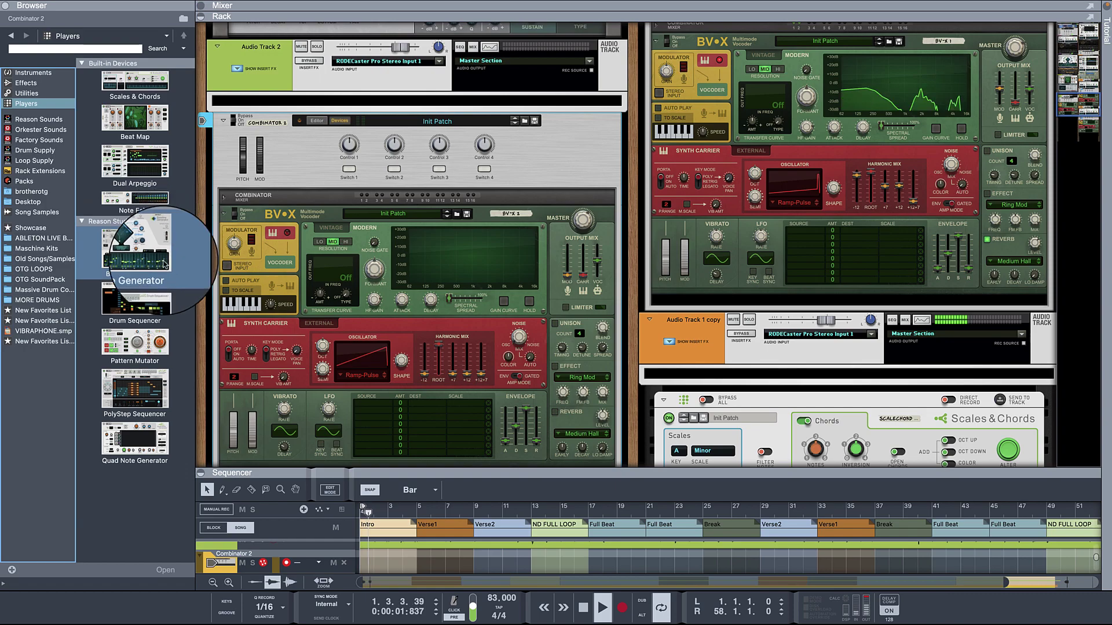
{"action": "left_click_drag", "start_coordinate": [148, 259], "coordinate": [342, 121]}
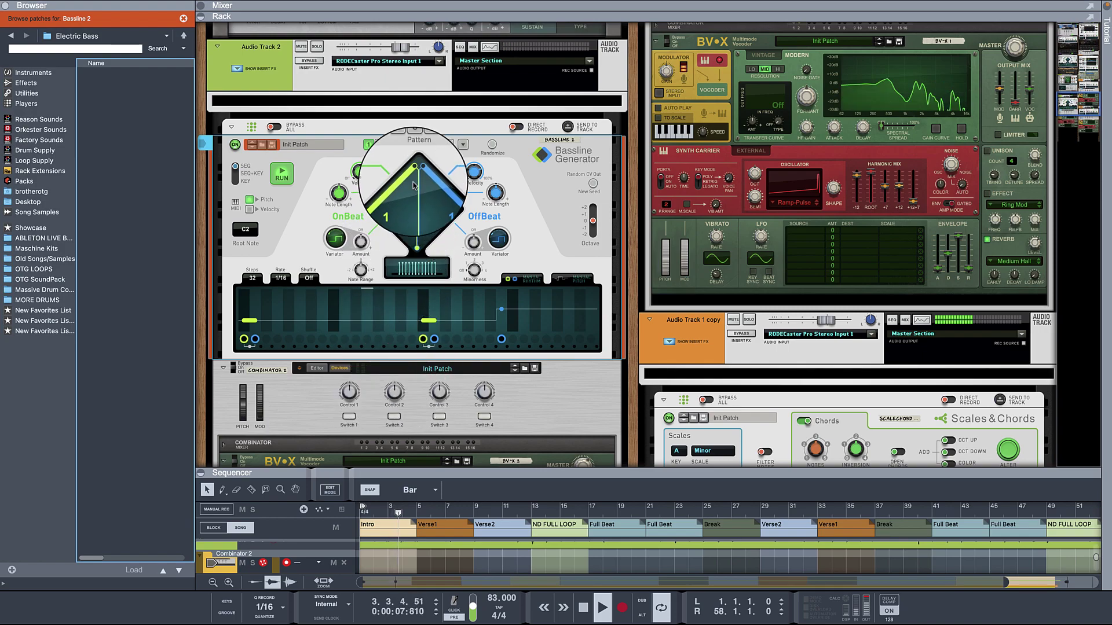
Shape the generated bassline with OnBeat at 55 and OffBeat at 38, raising both Variator amounts.
{"action": "left_click", "coordinate": [492, 144]}
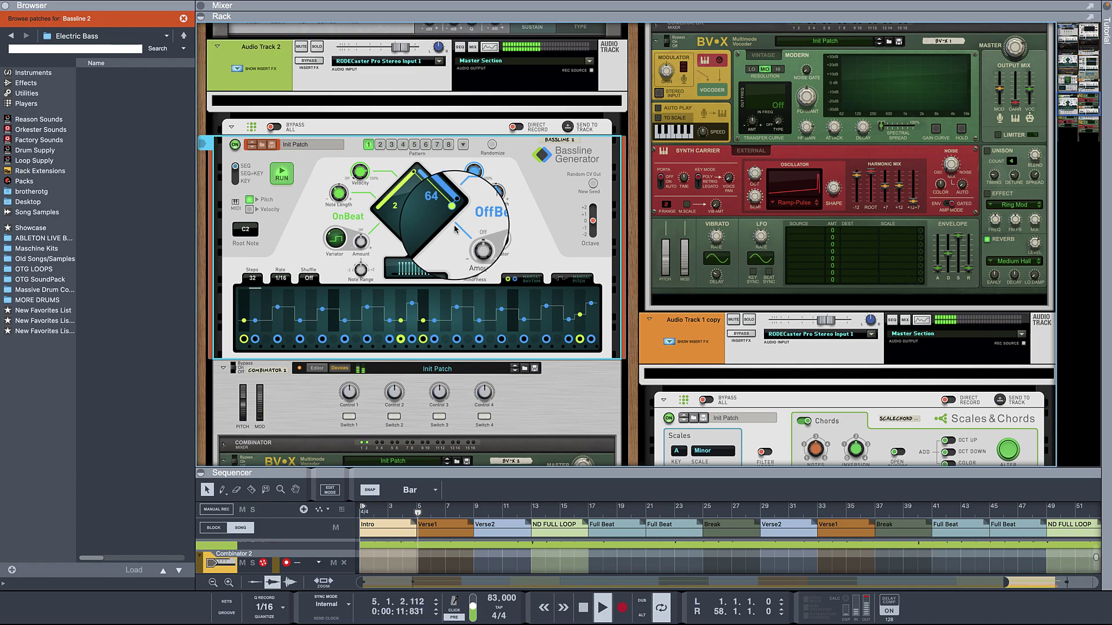
{"action": "left_click_drag", "start_coordinate": [363, 246], "coordinate": [363, 230]}
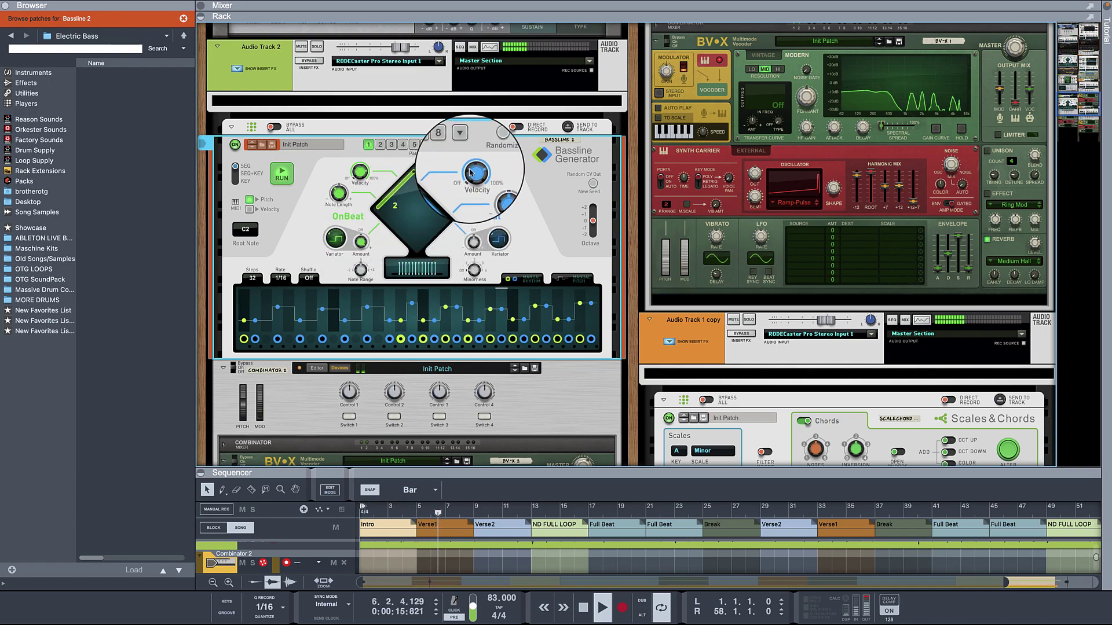
{"action": "left_click_drag", "start_coordinate": [473, 244], "coordinate": [472, 212]}
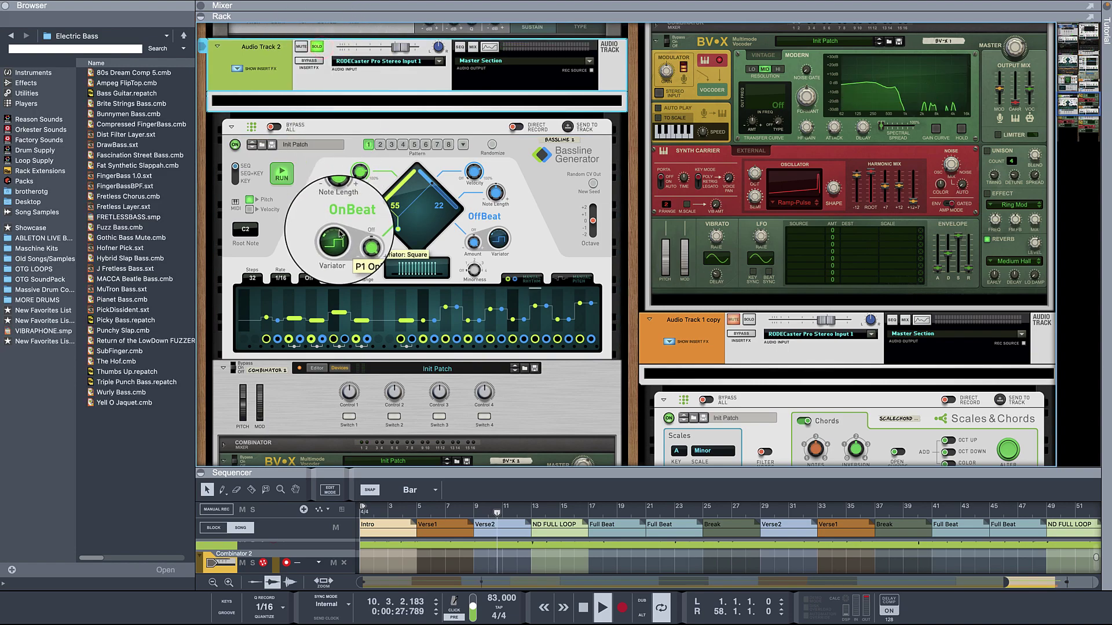
{"action": "scroll", "coordinate": [340, 234], "scroll_direction": "down", "scroll_amount": 3}
{"action": "scroll", "coordinate": [269, 407], "scroll_direction": "down", "scroll_amount": 1}
{"action": "scroll", "coordinate": [269, 408], "scroll_direction": "up", "scroll_amount": 2}
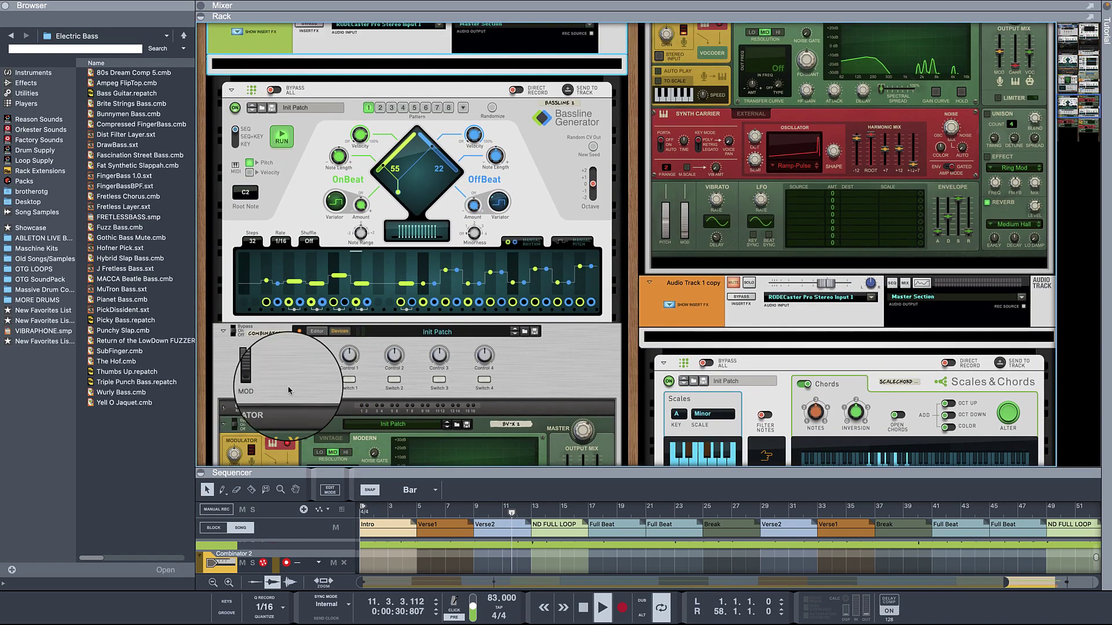
{"action": "left_click", "coordinate": [435, 153]}
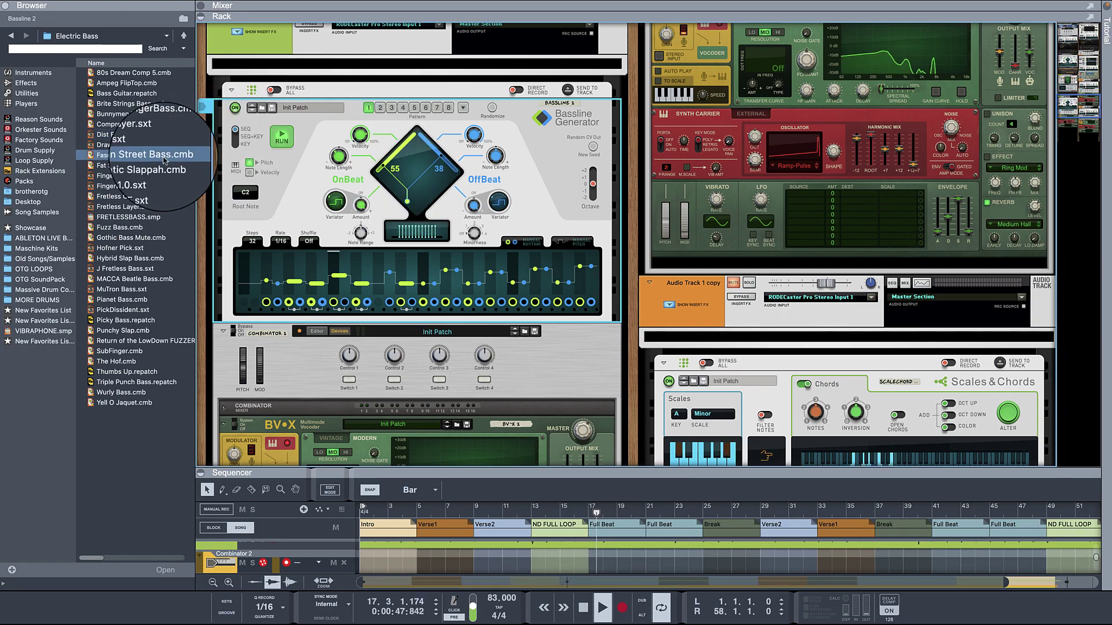
Set the Bassline Generator's root note to A2 and fill the empty opening steps of its pattern.
{"action": "left_click", "coordinate": [245, 193]}
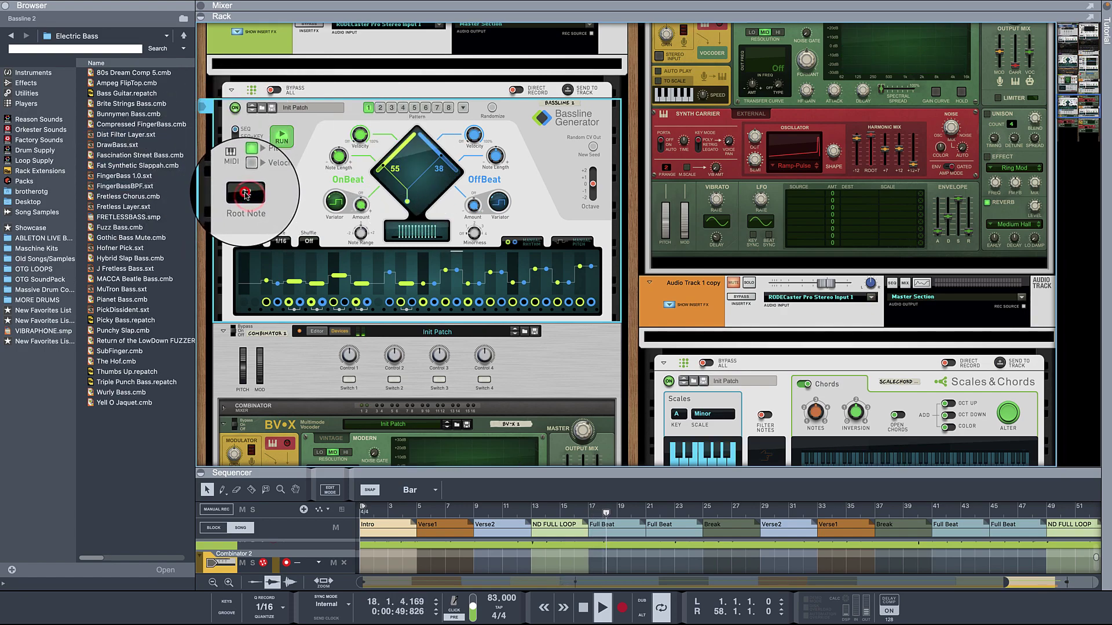
{"action": "left_click_drag", "start_coordinate": [245, 193], "coordinate": [248, 200]}
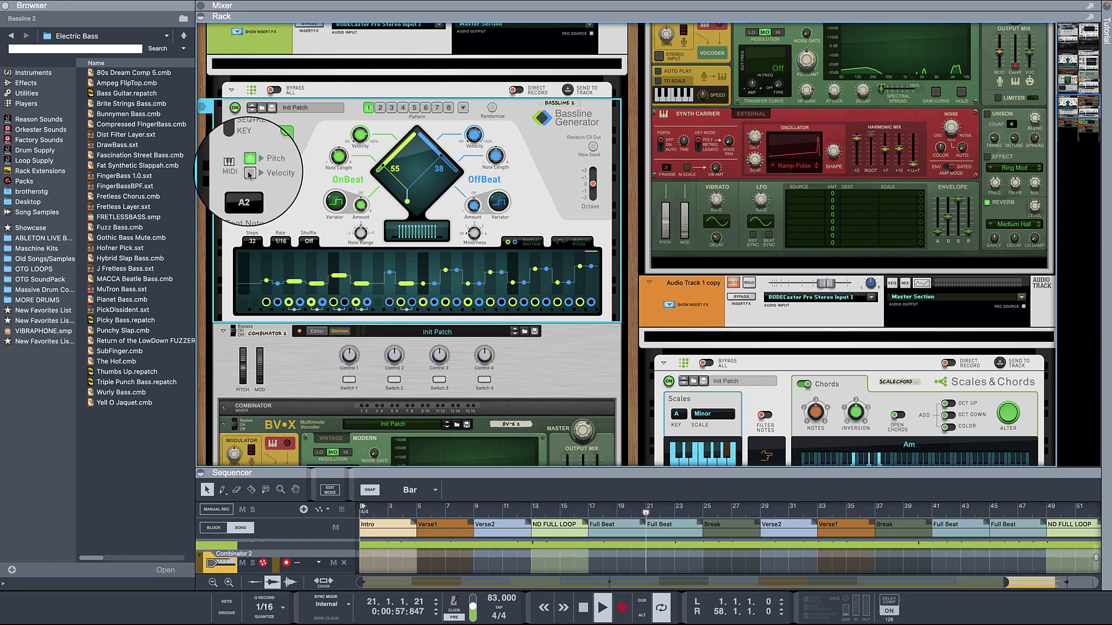
{"action": "left_click_drag", "start_coordinate": [266, 284], "coordinate": [236, 282]}
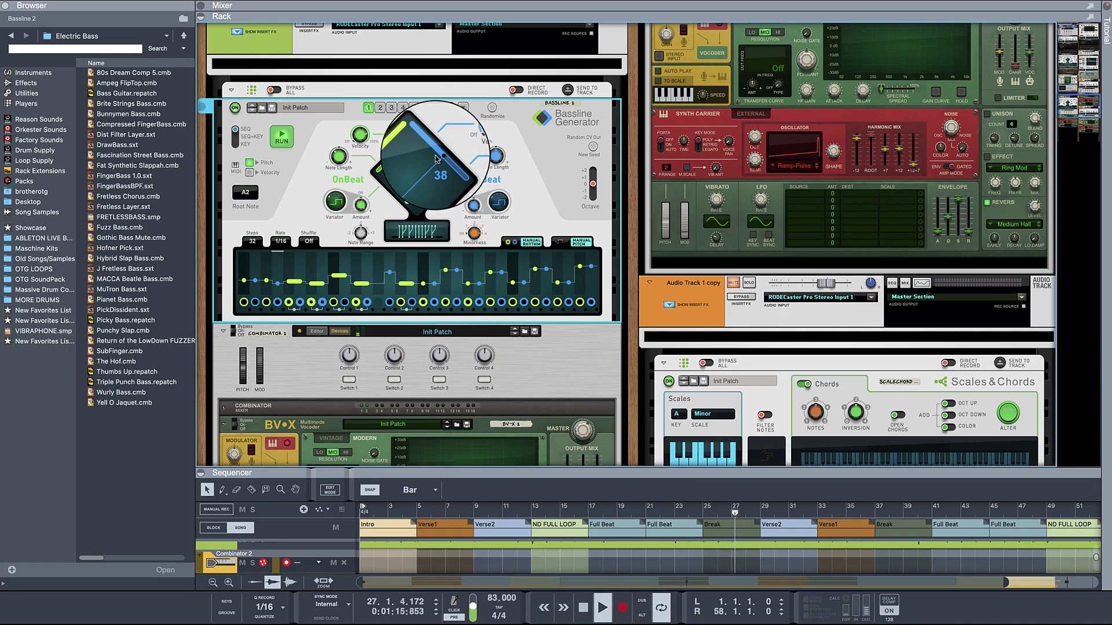
Audition the combined BV-X's patches from AfterPunk through AutoVocode and Captain Crunch, settling on Clear Coder.
{"action": "scroll", "coordinate": [412, 243], "scroll_direction": "down", "scroll_amount": 3}
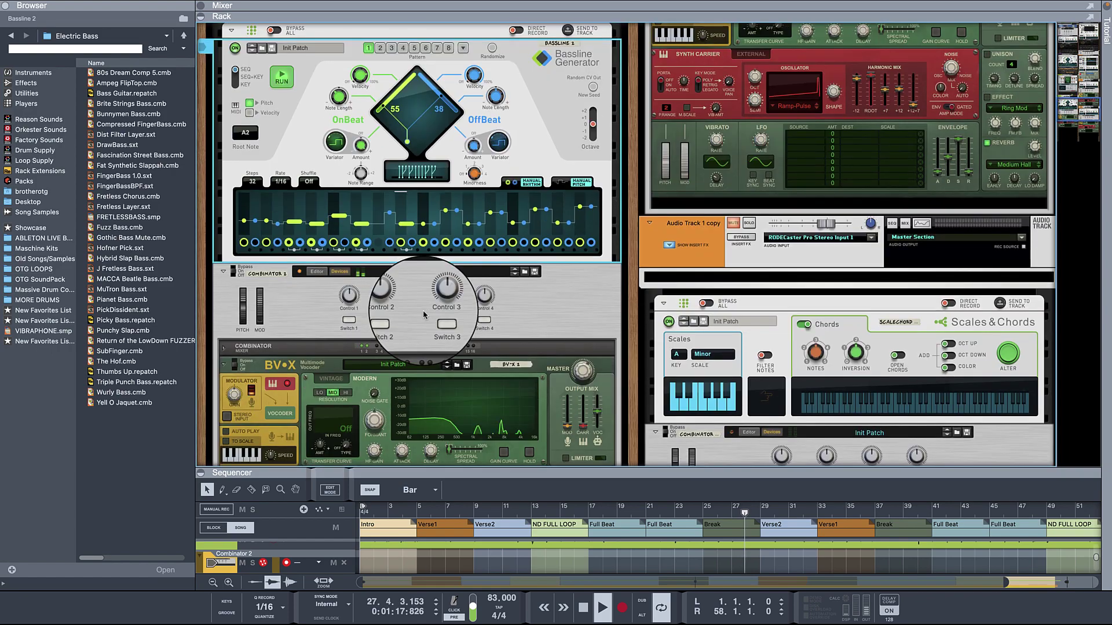
{"action": "left_click", "coordinate": [448, 366]}
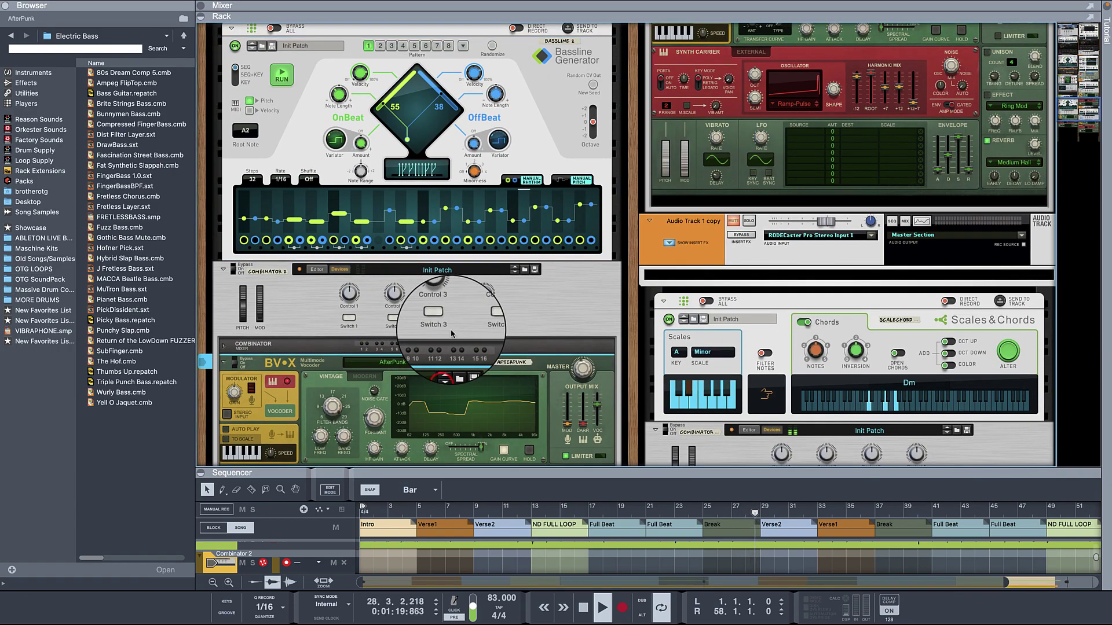
{"action": "scroll", "coordinate": [451, 342], "scroll_direction": "down", "scroll_amount": 8}
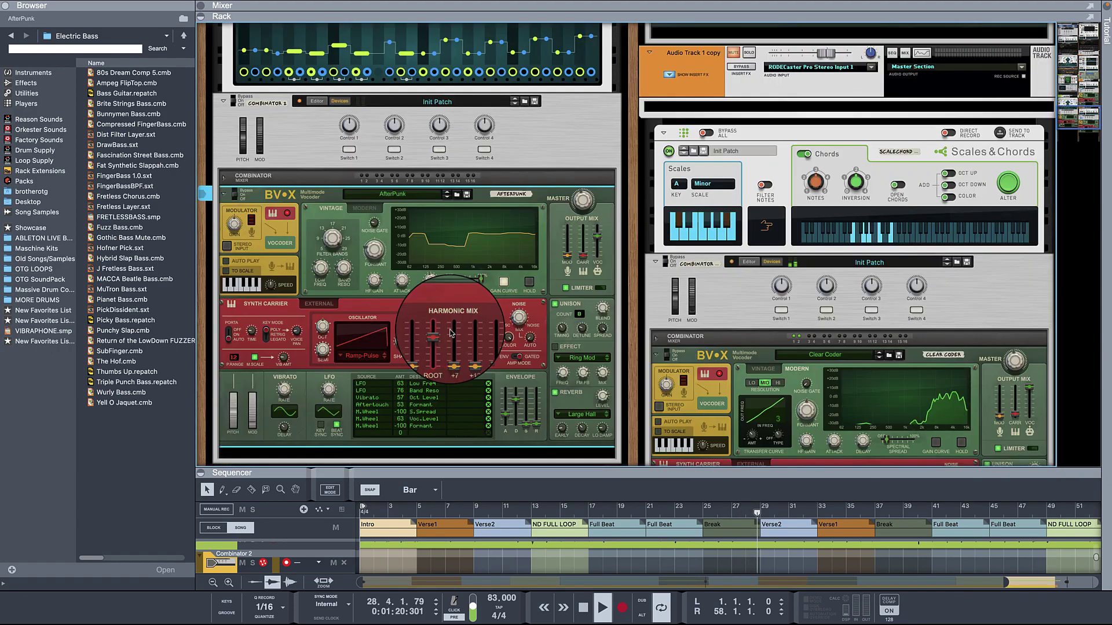
{"action": "left_click", "coordinate": [446, 196]}
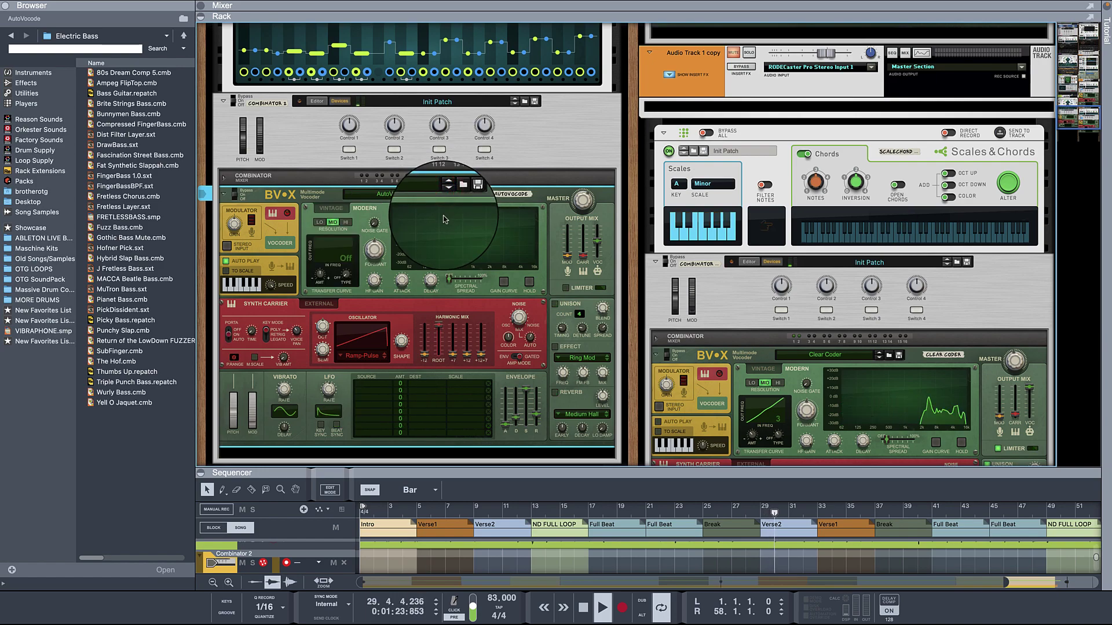
{"action": "left_click", "coordinate": [446, 196]}
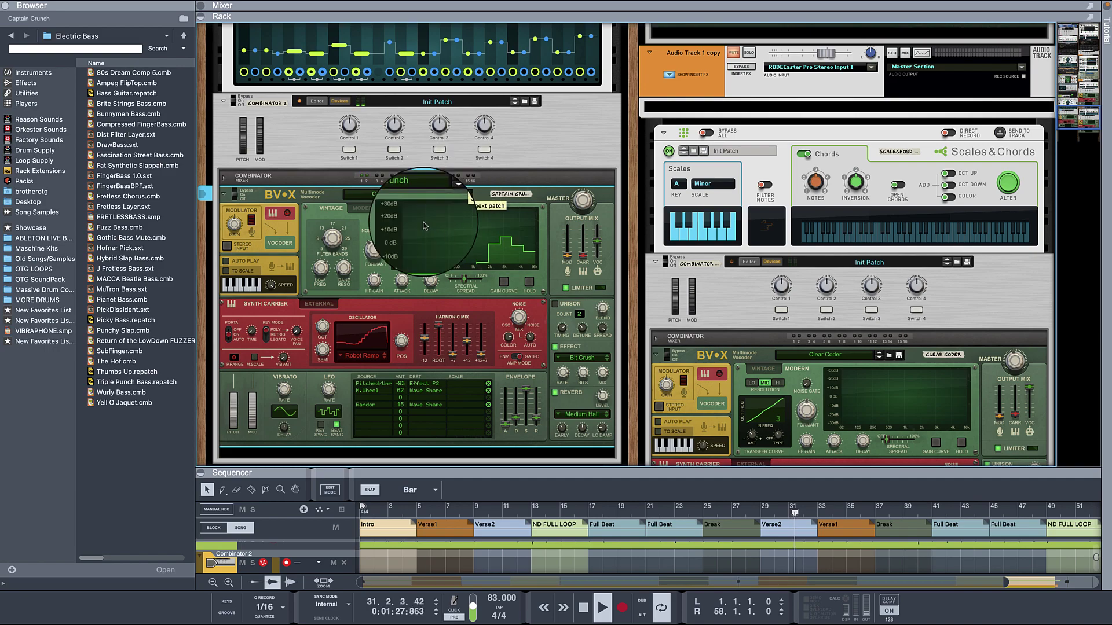
{"action": "scroll", "coordinate": [428, 231], "scroll_direction": "up", "scroll_amount": 2}
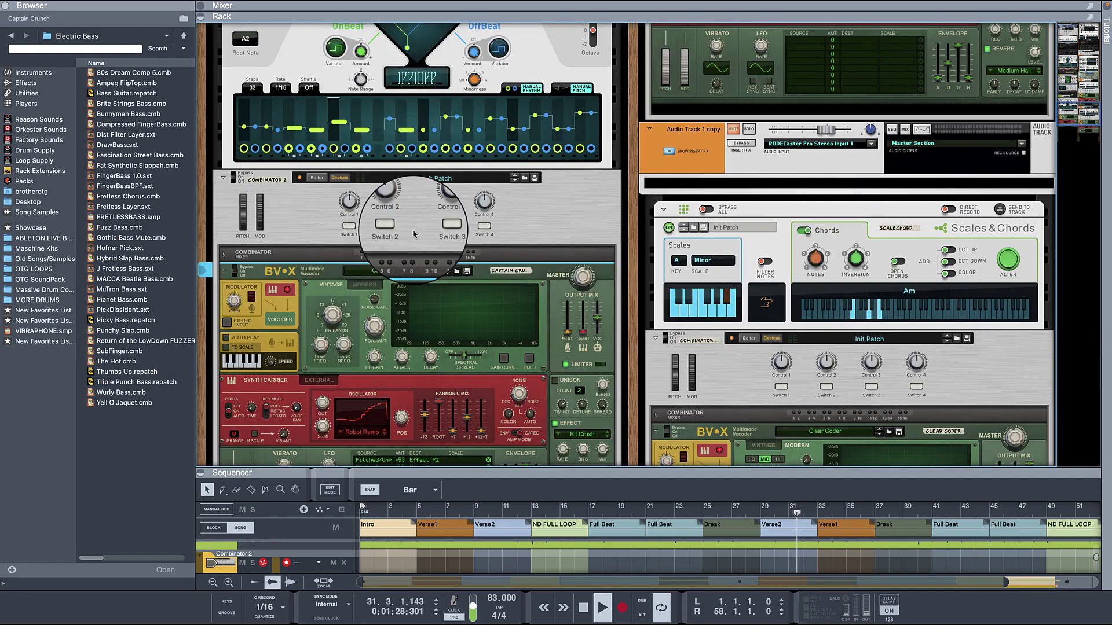
{"action": "left_click", "coordinate": [447, 274]}
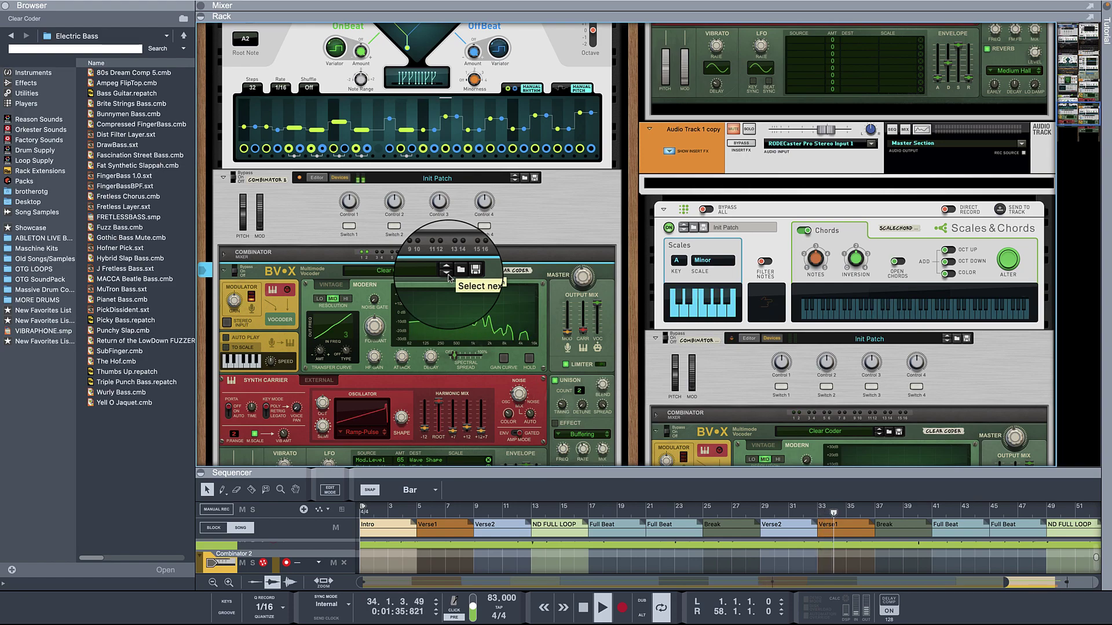
Add a Scales & Chords player between the Bassline Generator and the Combinator, and set it to A Minor.
{"action": "scroll", "coordinate": [414, 196], "scroll_direction": "up", "scroll_amount": 3}
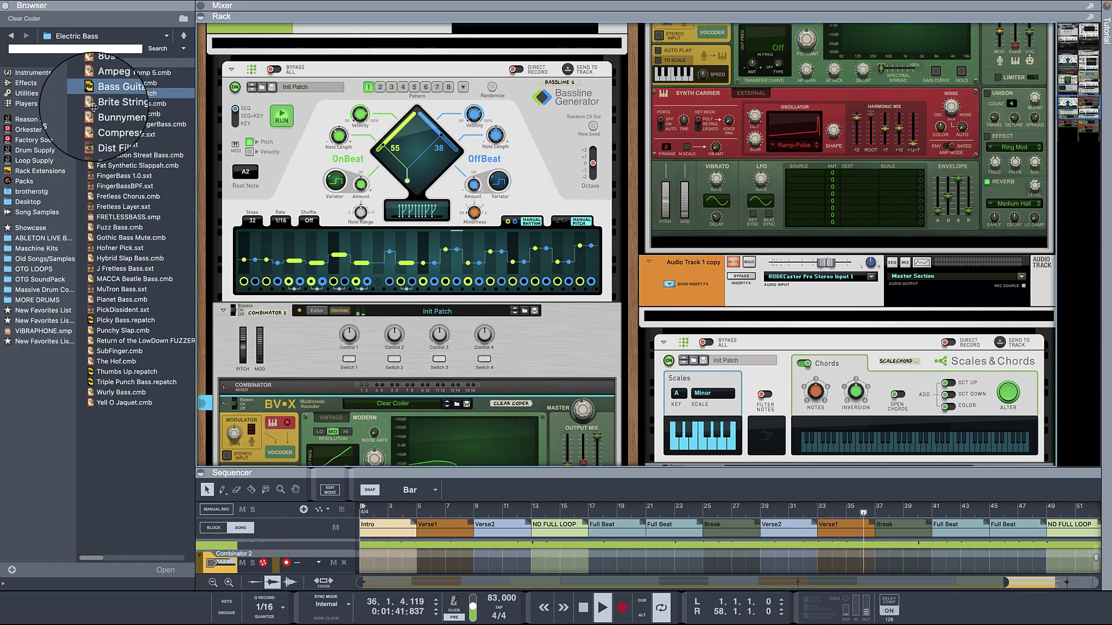
{"action": "left_click", "coordinate": [25, 103]}
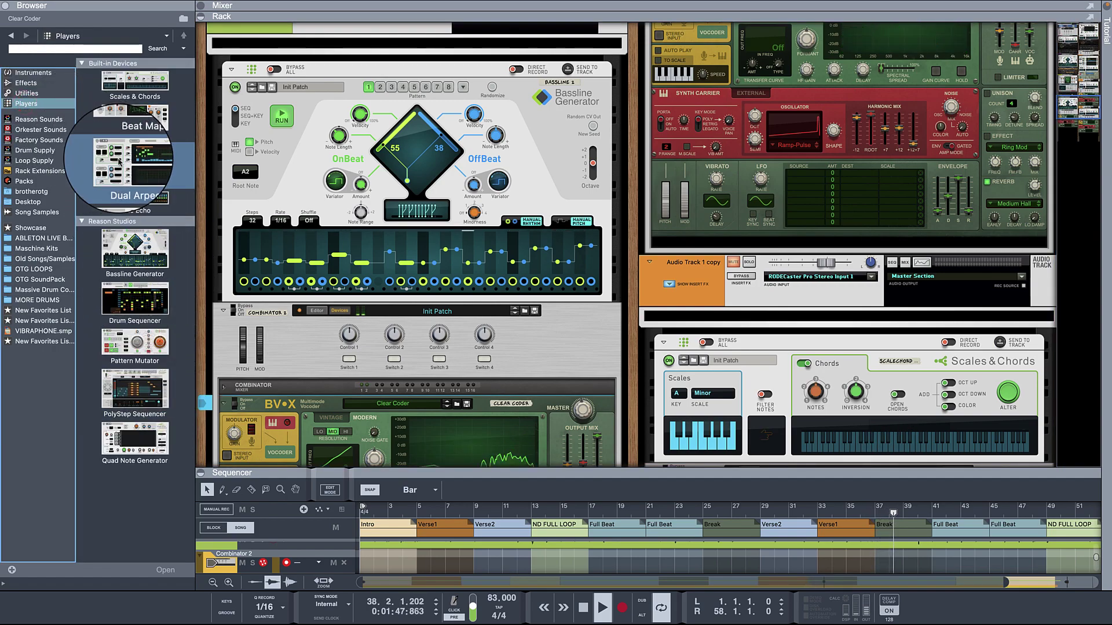
{"action": "left_click_drag", "start_coordinate": [134, 81], "coordinate": [325, 335]}
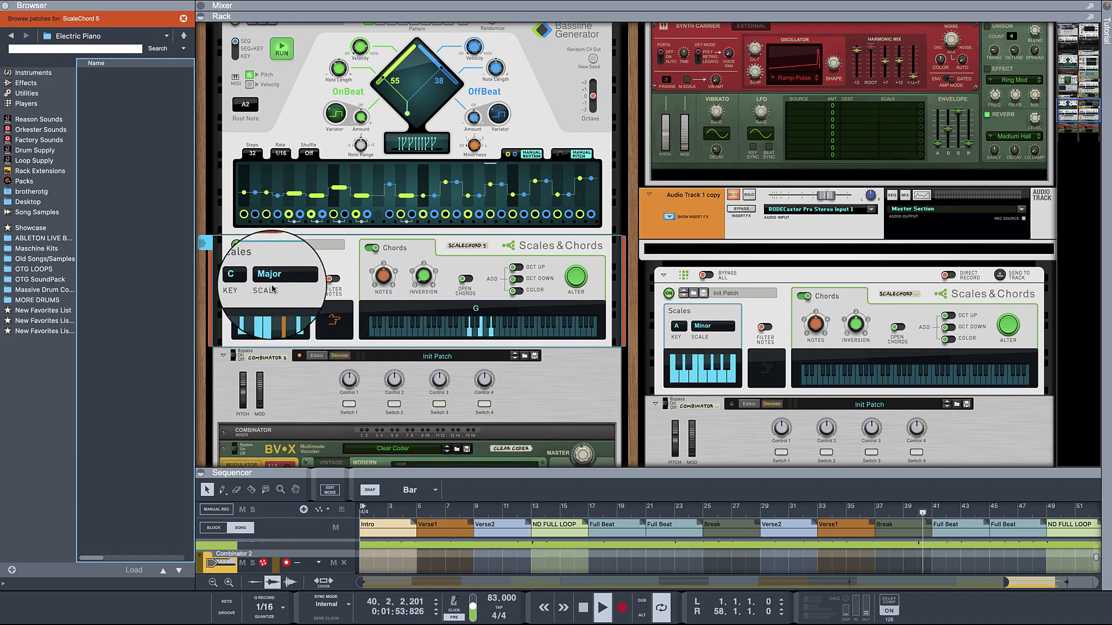
{"action": "left_click", "coordinate": [245, 279]}
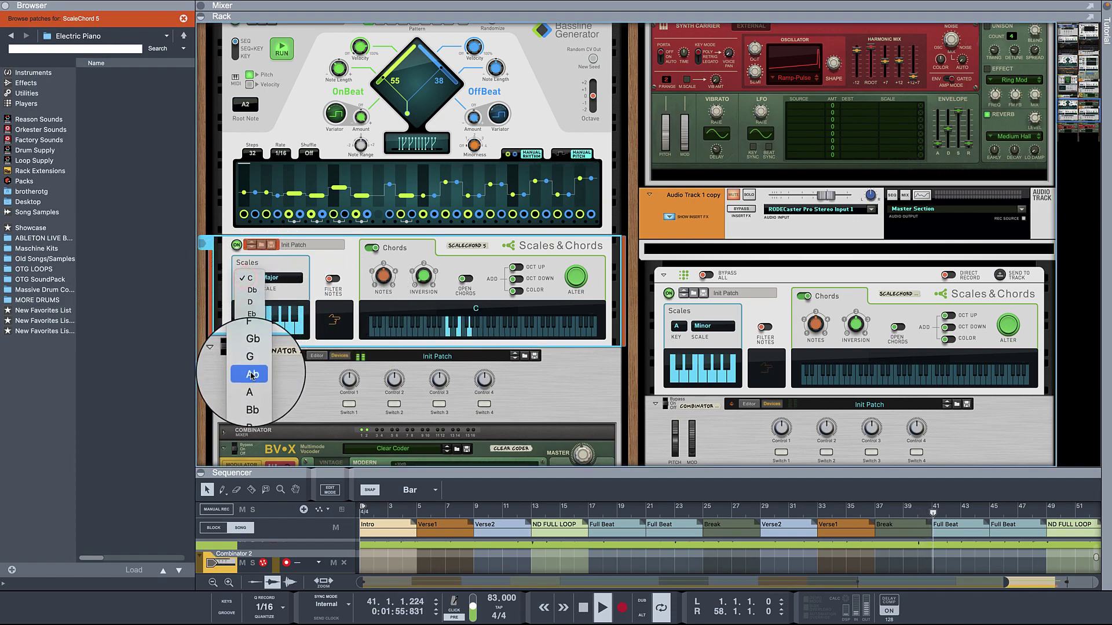
{"action": "left_click", "coordinate": [250, 386]}
{"action": "left_click", "coordinate": [273, 278]}
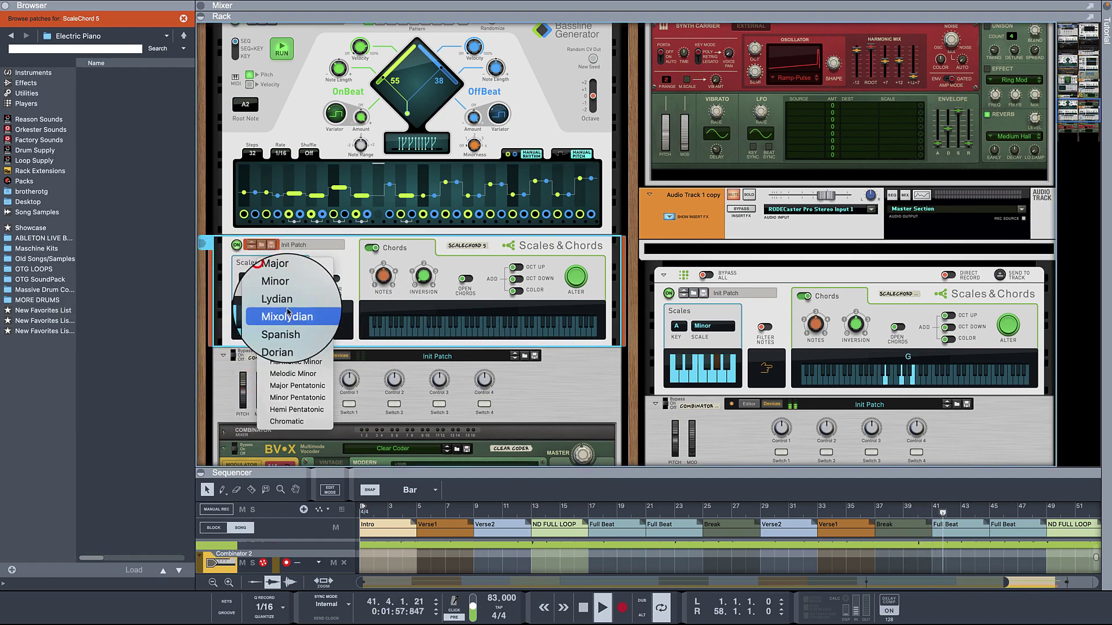
{"action": "left_click", "coordinate": [291, 291]}
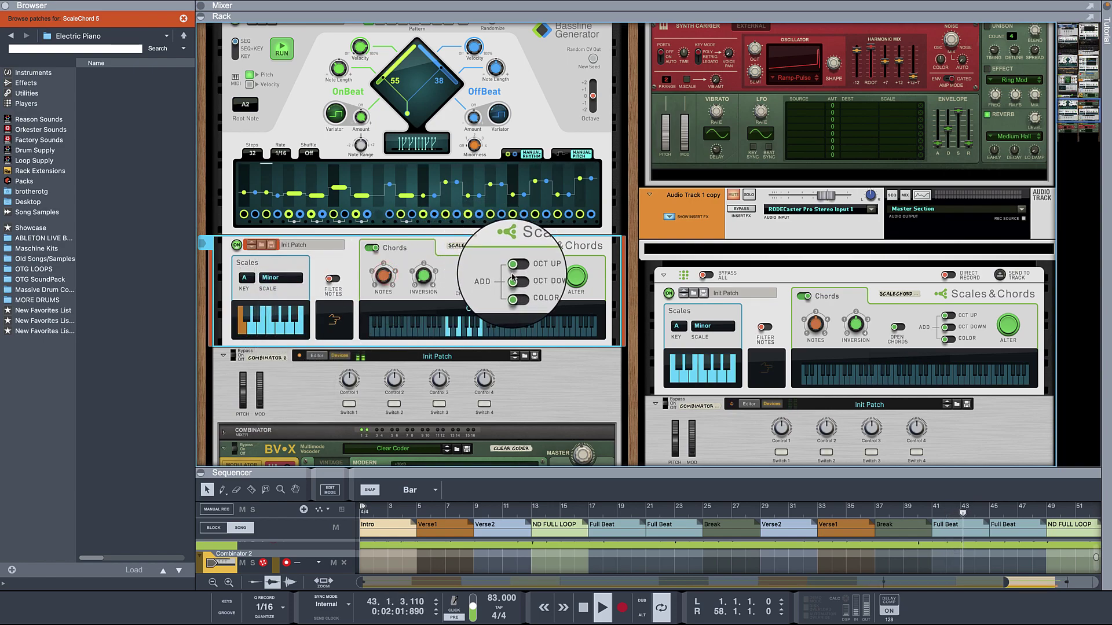
Turn off solo on Audio Track 2 to hear the vocoded bassline chords within the full mix.
{"action": "scroll", "coordinate": [457, 304], "scroll_direction": "up", "scroll_amount": 5}
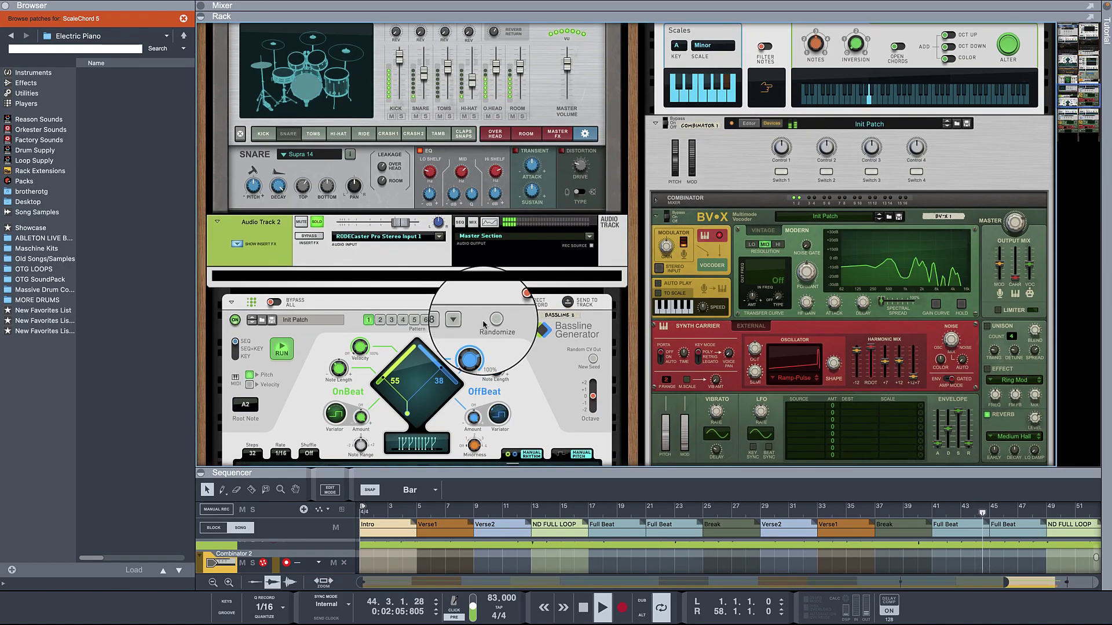
{"action": "scroll", "coordinate": [484, 325], "scroll_direction": "down", "scroll_amount": 5}
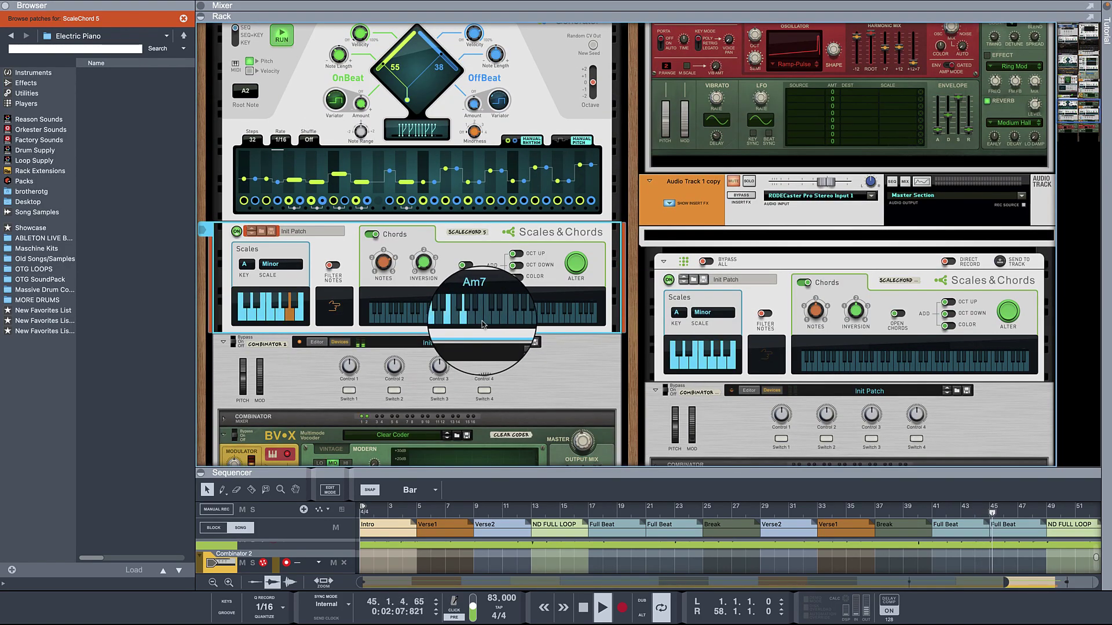
{"action": "scroll", "coordinate": [484, 324], "scroll_direction": "up", "scroll_amount": 5}
{"action": "scroll", "coordinate": [452, 306], "scroll_direction": "up", "scroll_amount": 2}
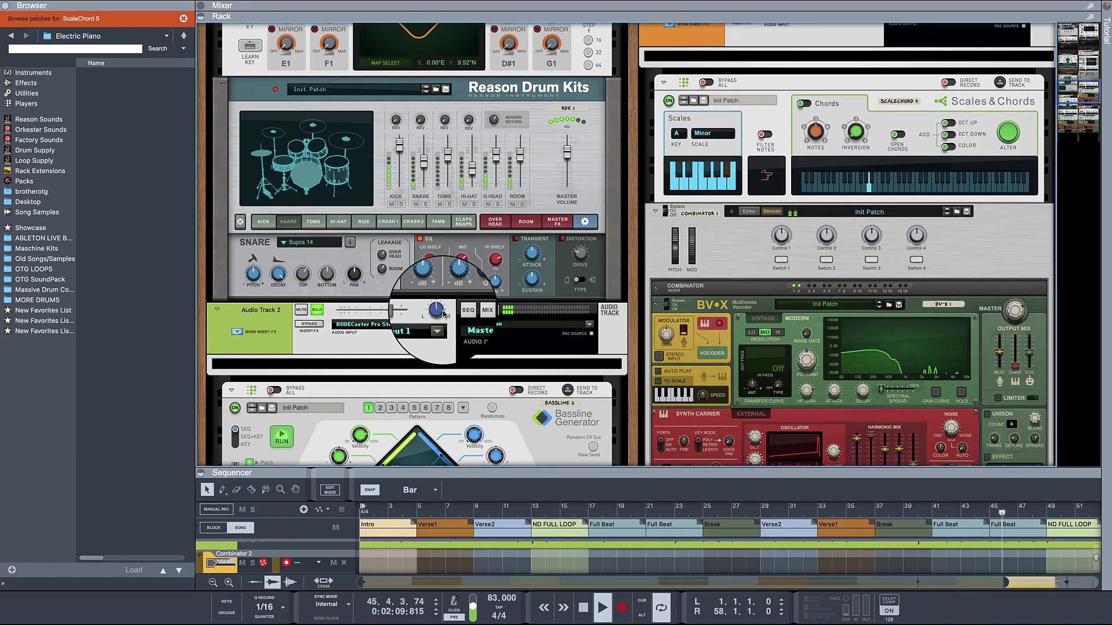
{"action": "scroll", "coordinate": [443, 316], "scroll_direction": "down", "scroll_amount": 1}
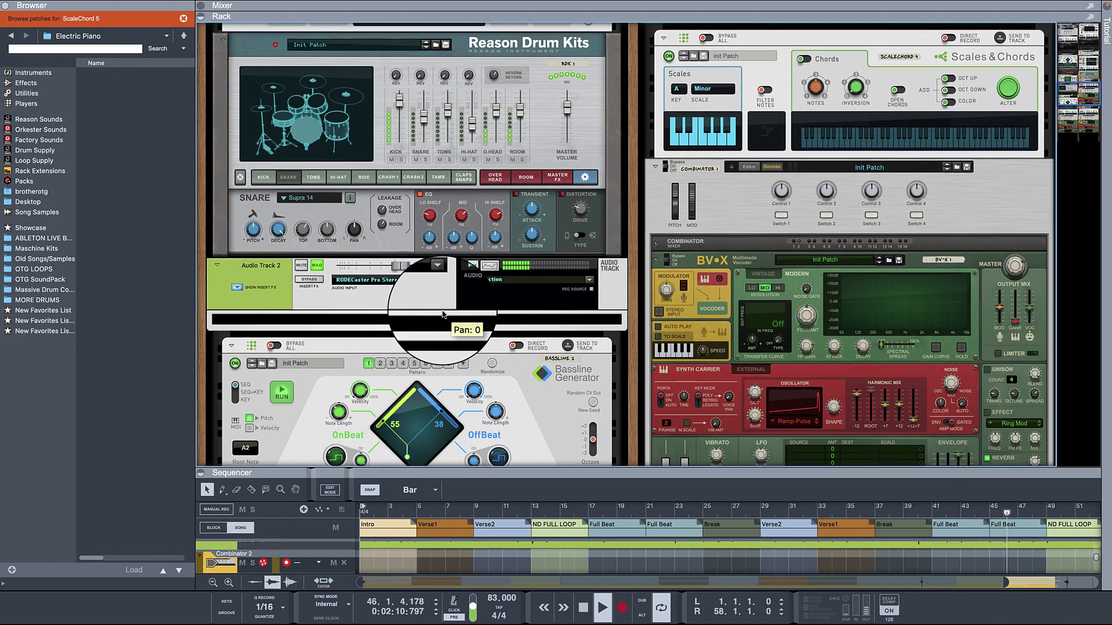
{"action": "left_click", "coordinate": [315, 270]}
Compare the player and BV-X chain below Audio Track 2 with the one below Audio Track 1 copy during playback.
{"action": "scroll", "coordinate": [428, 341], "scroll_direction": "down", "scroll_amount": 3}
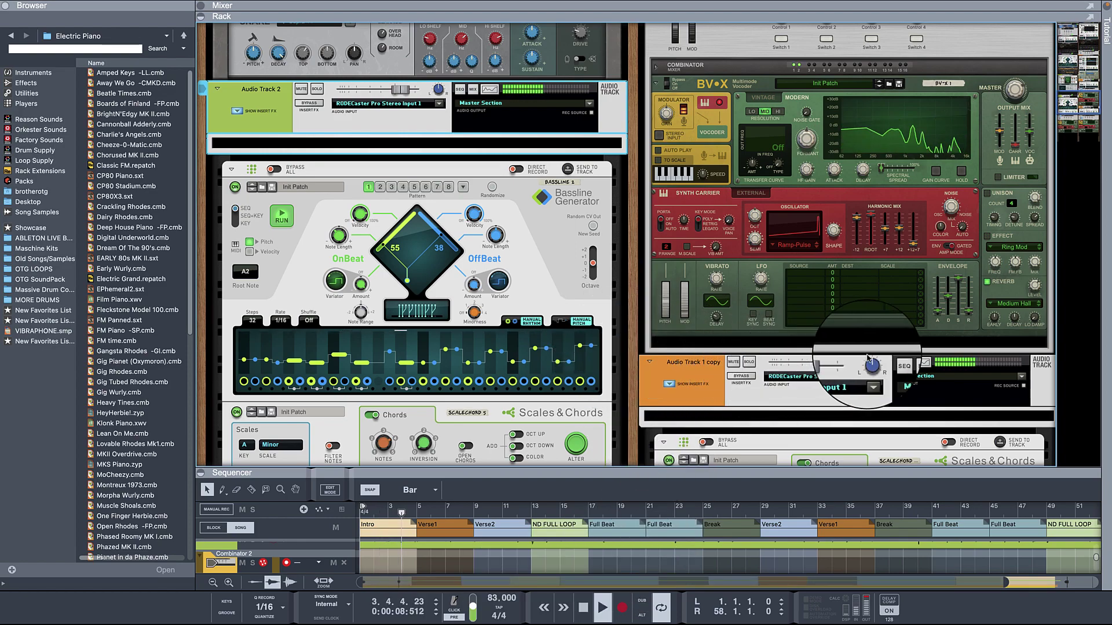
{"action": "scroll", "coordinate": [799, 394], "scroll_direction": "down", "scroll_amount": 2}
{"action": "scroll", "coordinate": [786, 400], "scroll_direction": "down", "scroll_amount": 5}
{"action": "scroll", "coordinate": [764, 393], "scroll_direction": "down", "scroll_amount": 8}
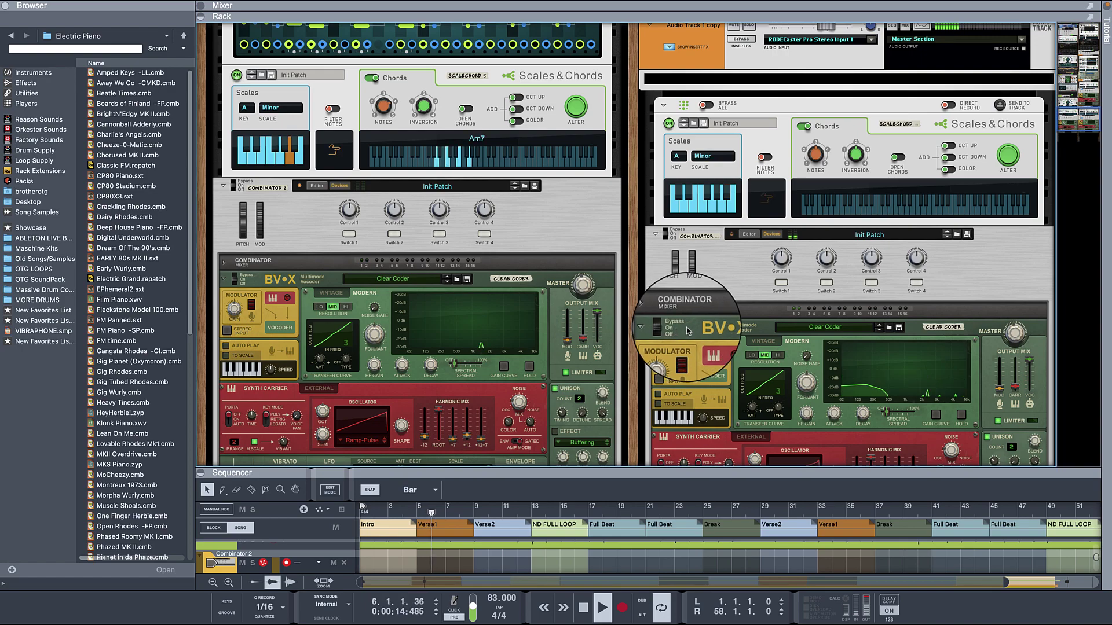
{"action": "scroll", "coordinate": [699, 326], "scroll_direction": "down", "scroll_amount": 1}
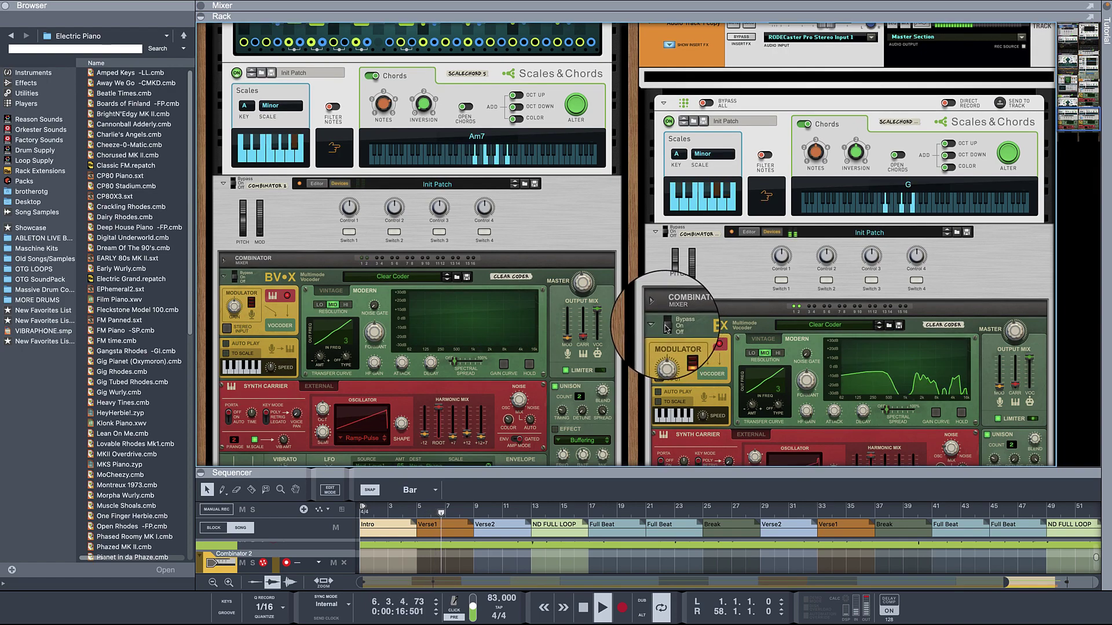
{"action": "scroll", "coordinate": [707, 315], "scroll_direction": "up", "scroll_amount": 8}
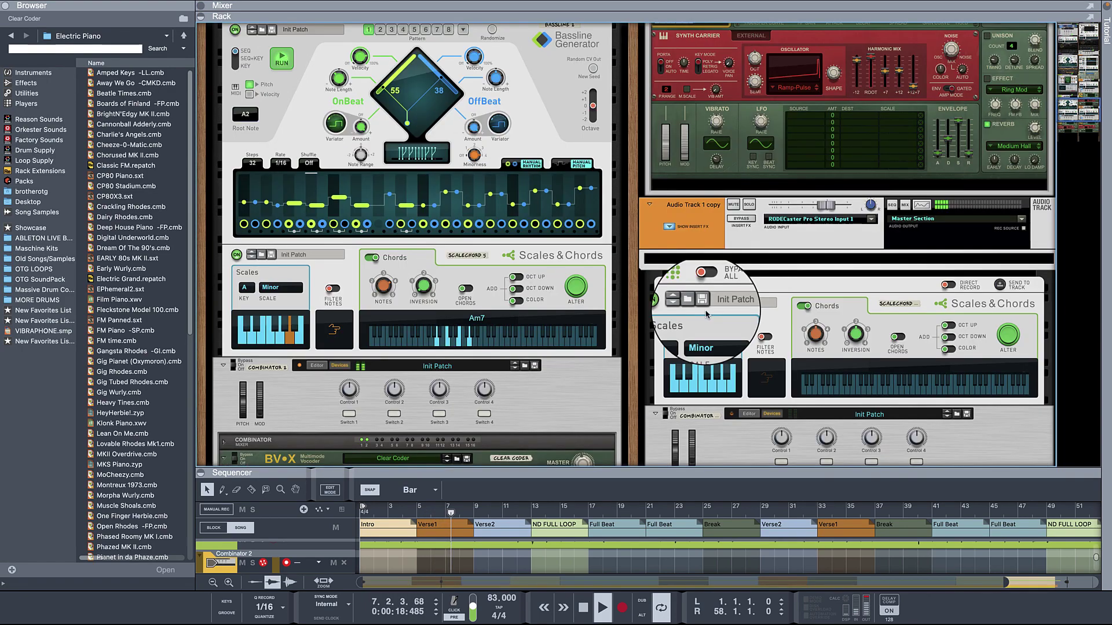
Lower Audio Track 2's level slightly in the rack while the full mix plays.
{"action": "scroll", "coordinate": [705, 314], "scroll_direction": "up", "scroll_amount": 9}
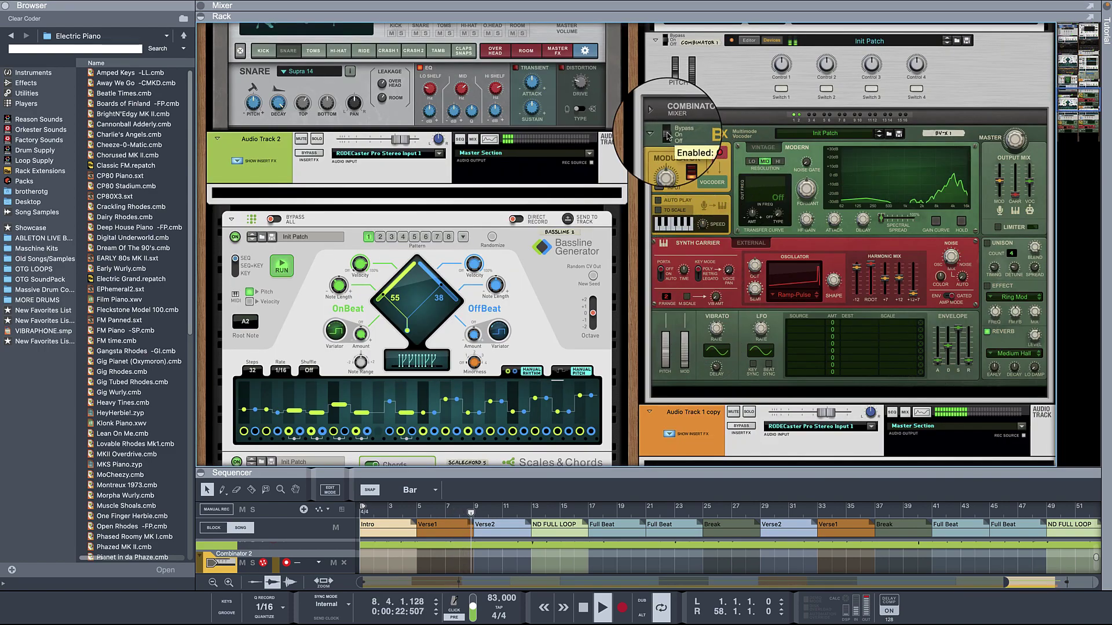
{"action": "left_click", "coordinate": [387, 142]}
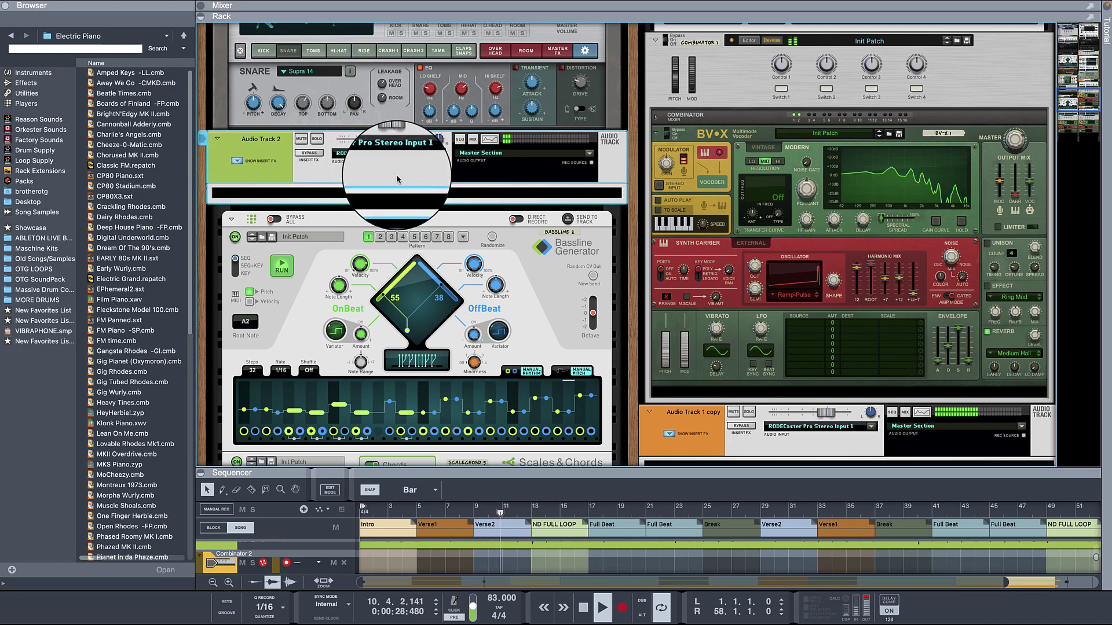
On the Clear Coder BV-X below Audio Track 2, set the modulator output mix to 7.0 dB and the master volume to -2.9 dB.
{"action": "scroll", "coordinate": [386, 237], "scroll_direction": "down", "scroll_amount": 2}
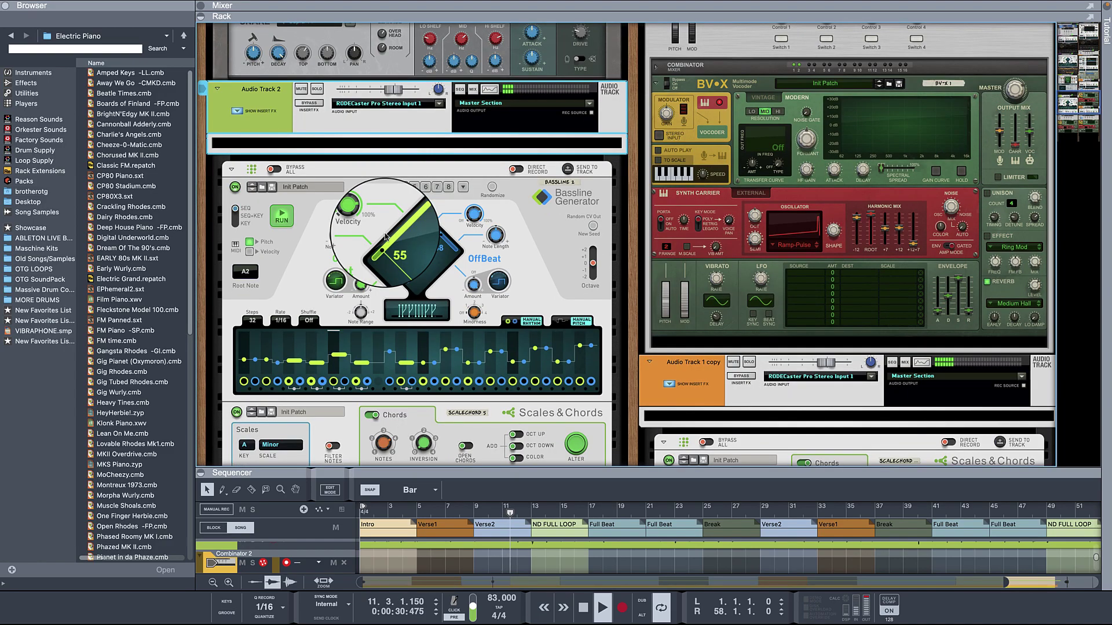
{"action": "scroll", "coordinate": [385, 236], "scroll_direction": "down", "scroll_amount": 8}
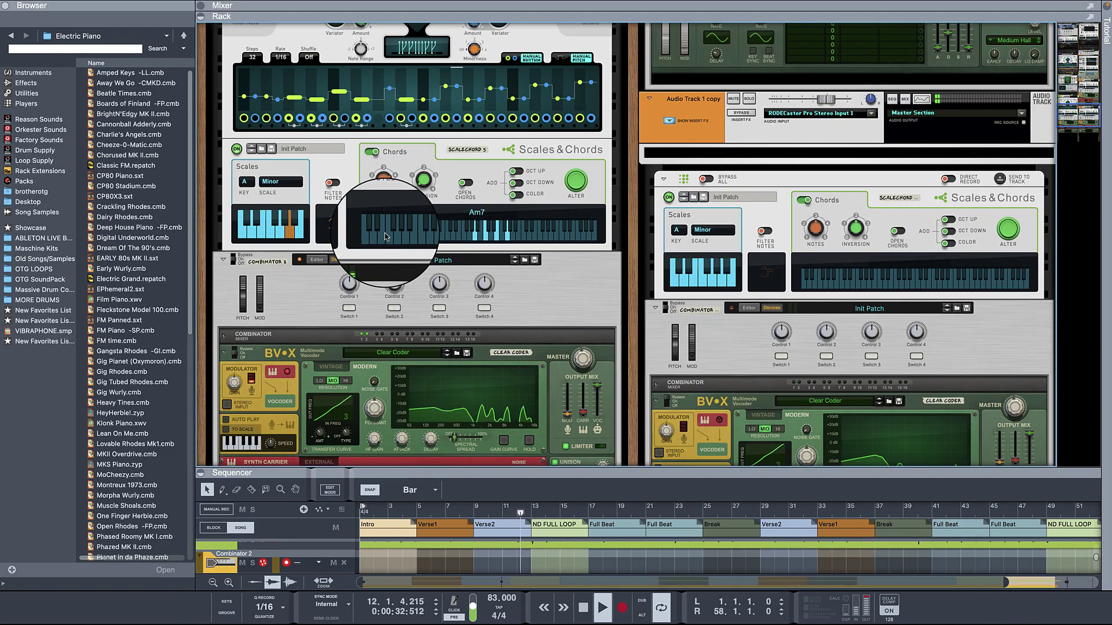
{"action": "scroll", "coordinate": [386, 236], "scroll_direction": "down", "scroll_amount": 2}
{"action": "scroll", "coordinate": [510, 400], "scroll_direction": "down", "scroll_amount": 2}
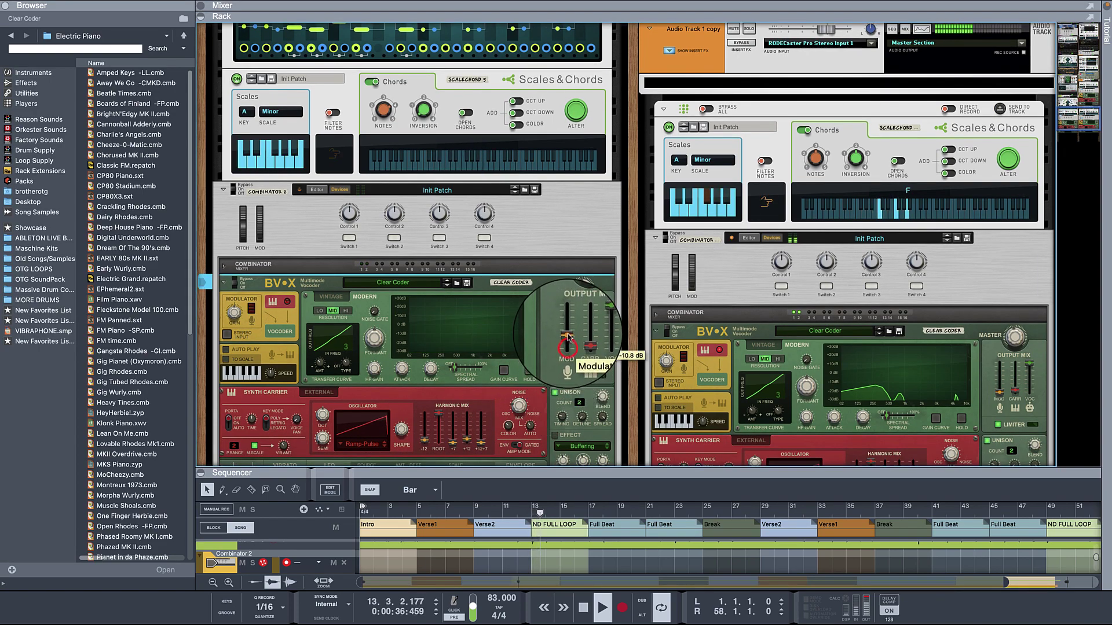
{"action": "left_click_drag", "start_coordinate": [569, 332], "coordinate": [570, 326]}
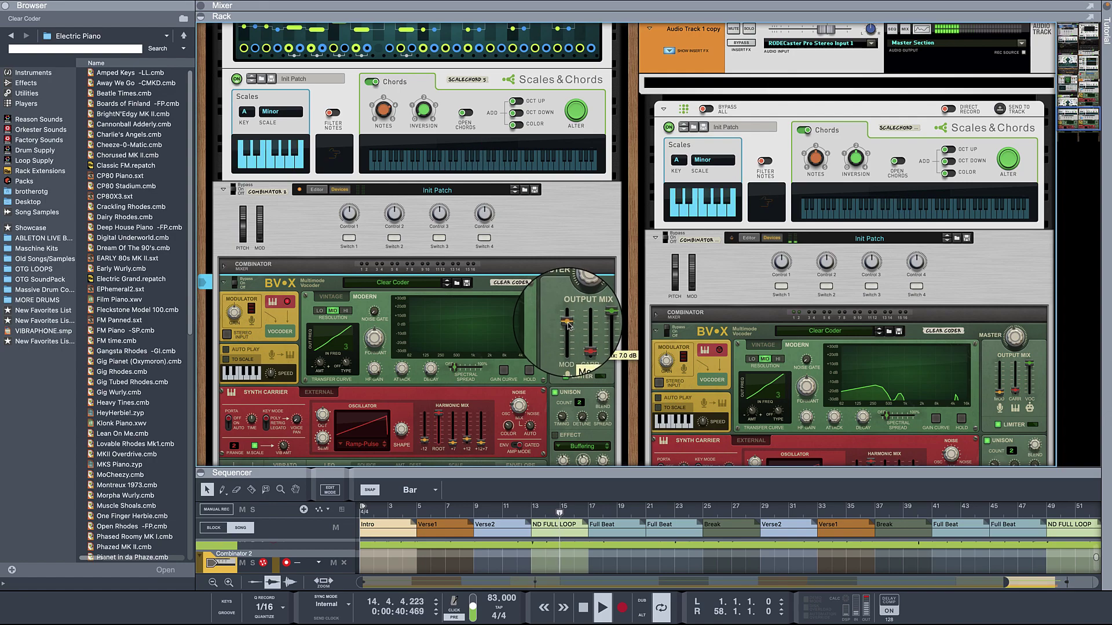
{"action": "scroll", "coordinate": [542, 418], "scroll_direction": "down", "scroll_amount": 3}
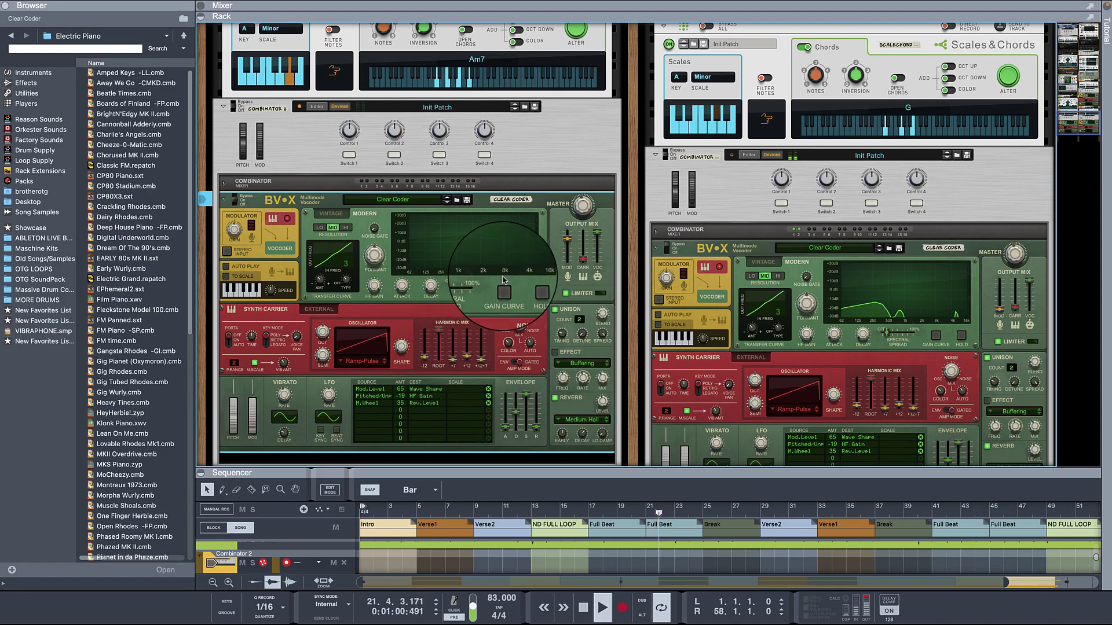
{"action": "left_click_drag", "start_coordinate": [582, 209], "coordinate": [582, 209]}
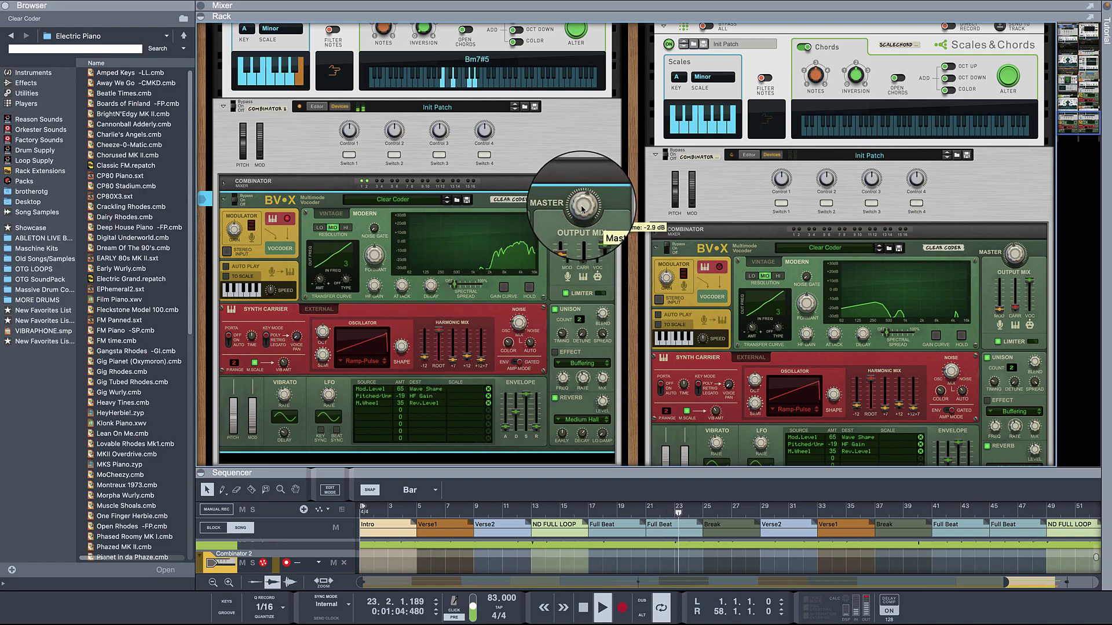
Lower Audio Track 2's level further against the other vocoder tracks and stop playback.
{"action": "scroll", "coordinate": [700, 232], "scroll_direction": "up", "scroll_amount": 3}
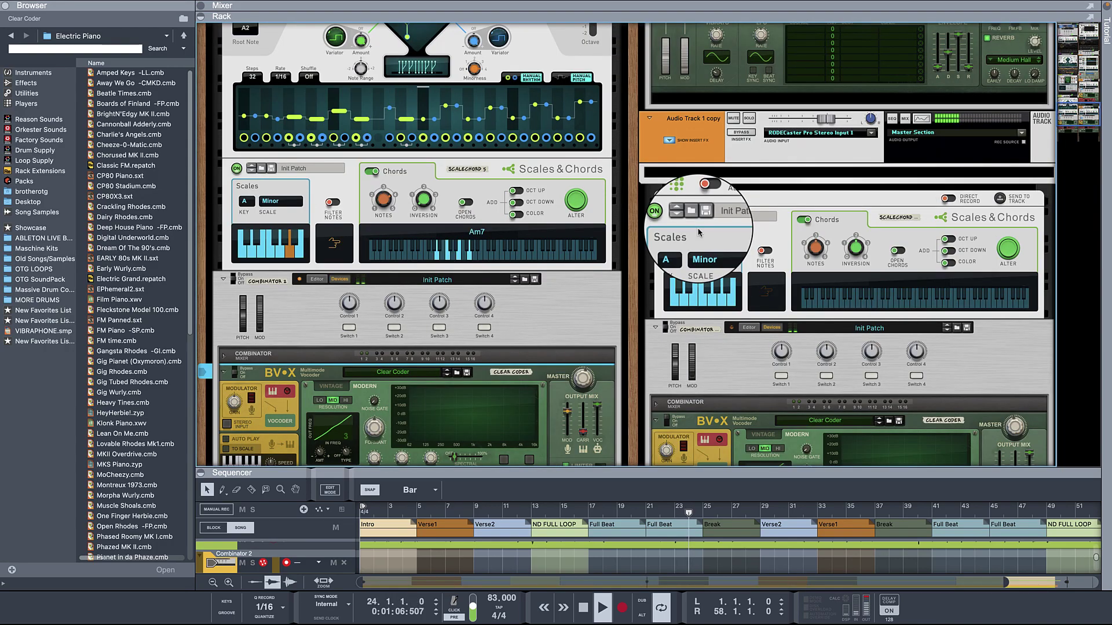
{"action": "scroll", "coordinate": [712, 220], "scroll_direction": "up", "scroll_amount": 3}
{"action": "scroll", "coordinate": [718, 202], "scroll_direction": "up", "scroll_amount": 1}
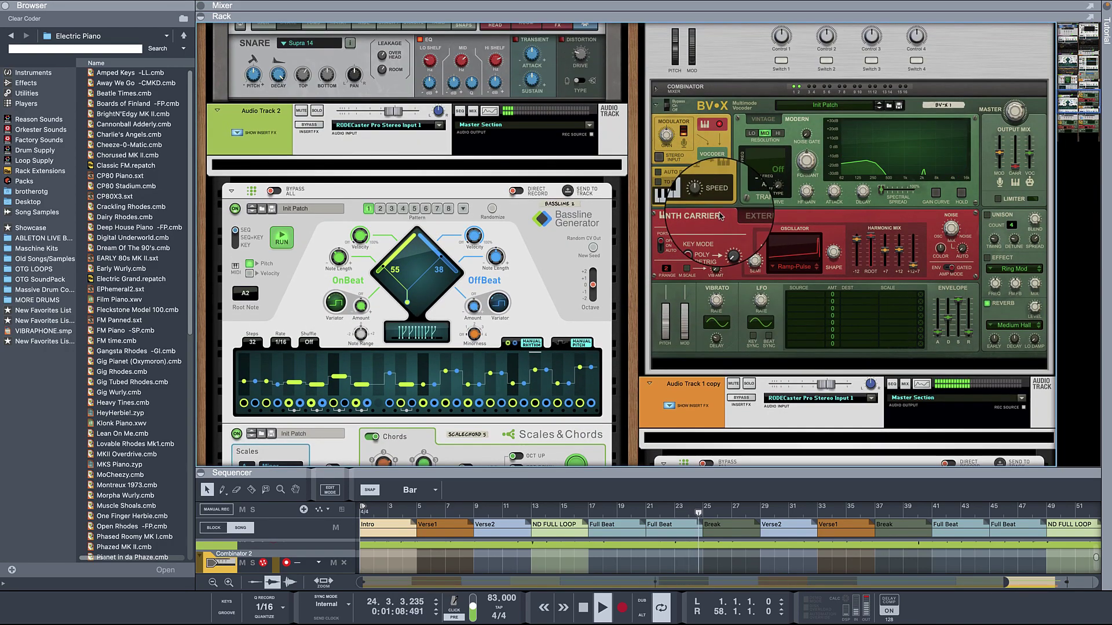
{"action": "scroll", "coordinate": [721, 201], "scroll_direction": "up", "scroll_amount": 1}
{"action": "scroll", "coordinate": [721, 201], "scroll_direction": "up", "scroll_amount": 4}
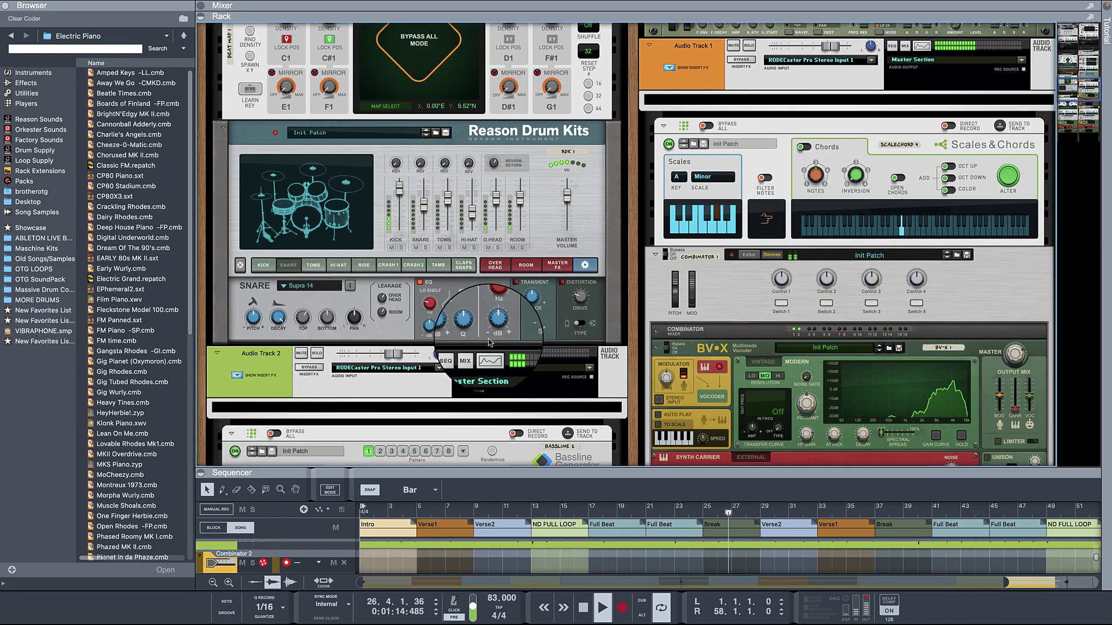
{"action": "scroll", "coordinate": [488, 339], "scroll_direction": "down", "scroll_amount": 3}
{"action": "left_click", "coordinate": [386, 190]}
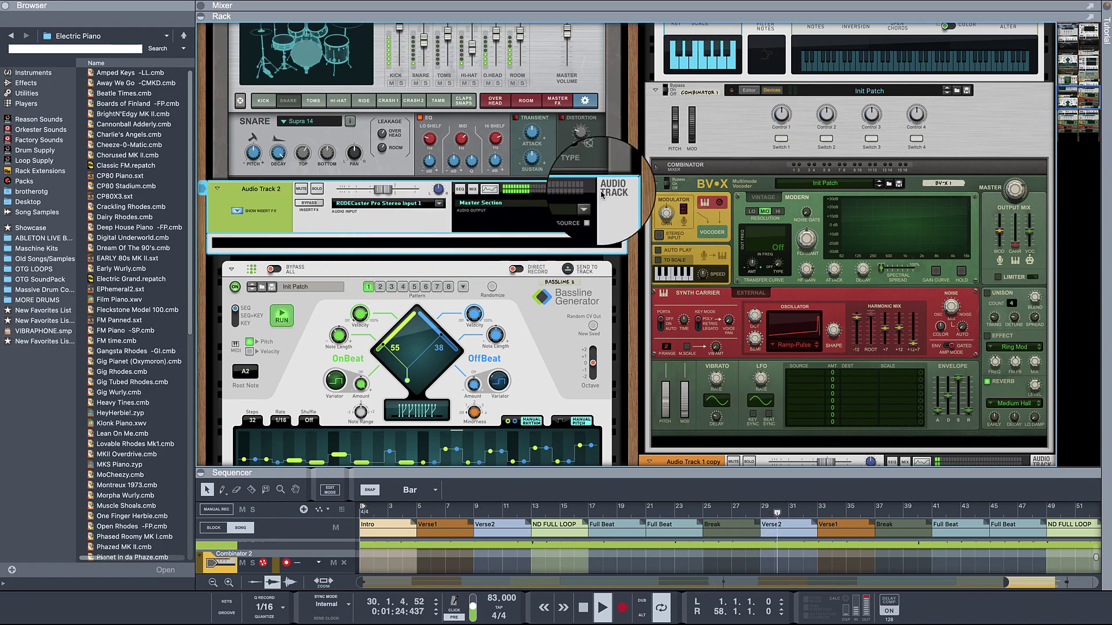
{"action": "scroll", "coordinate": [472, 330], "scroll_direction": "down", "scroll_amount": 5}
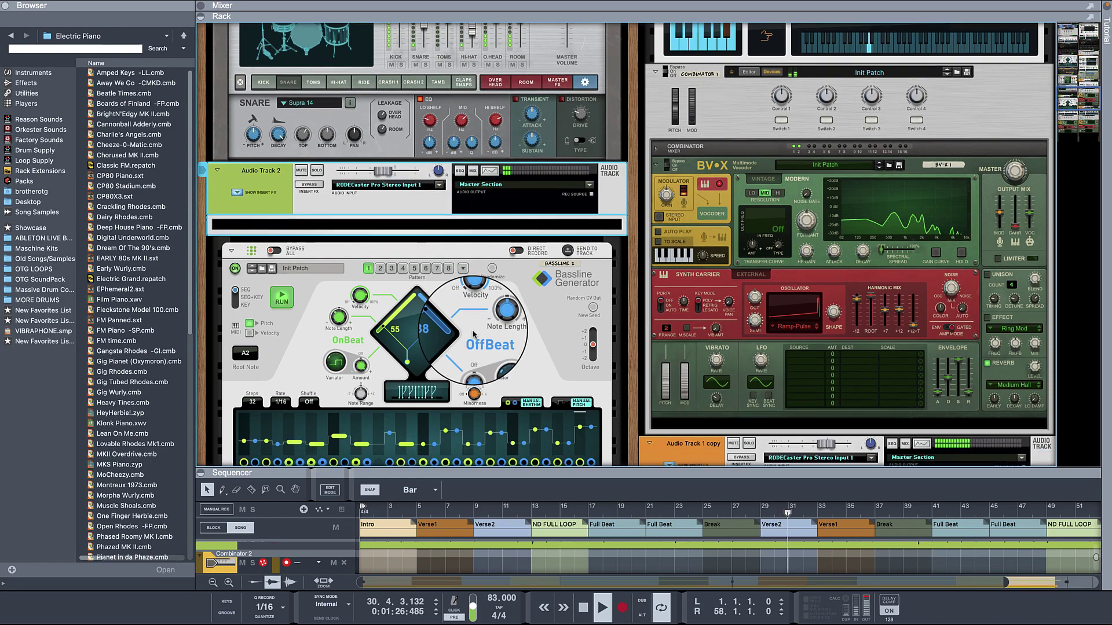
{"action": "left_click", "coordinate": [589, 607]}
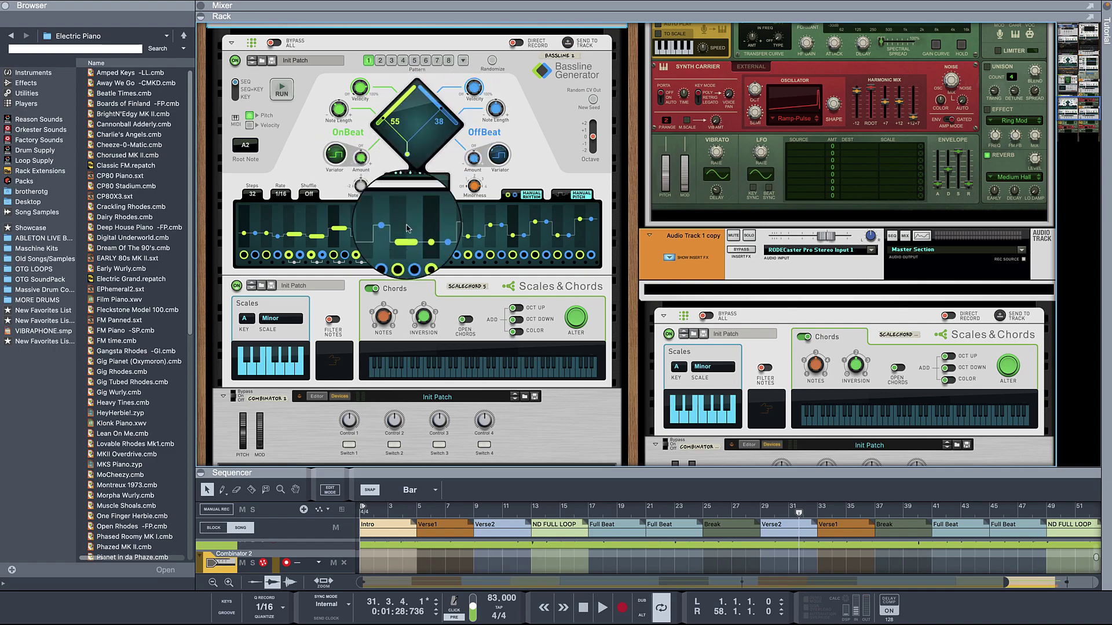
Solo Audio Track 2 and restart playback to hear the vocoded bassline chords alone.
{"action": "scroll", "coordinate": [411, 255], "scroll_direction": "up", "scroll_amount": 1}
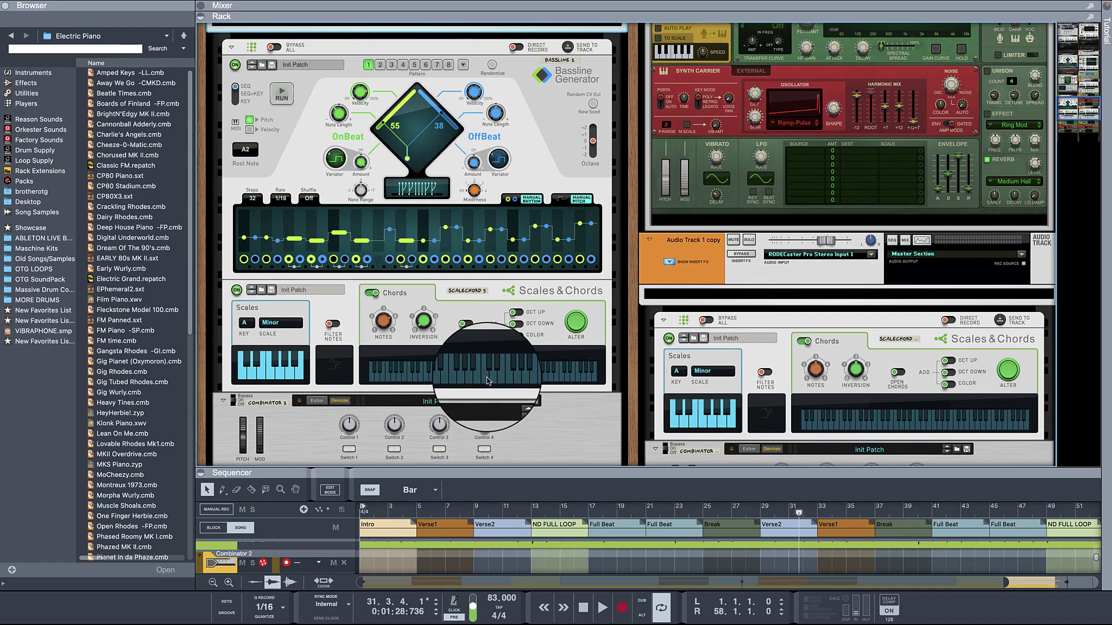
{"action": "scroll", "coordinate": [410, 354], "scroll_direction": "down", "scroll_amount": 5}
{"action": "scroll", "coordinate": [409, 354], "scroll_direction": "up", "scroll_amount": 8}
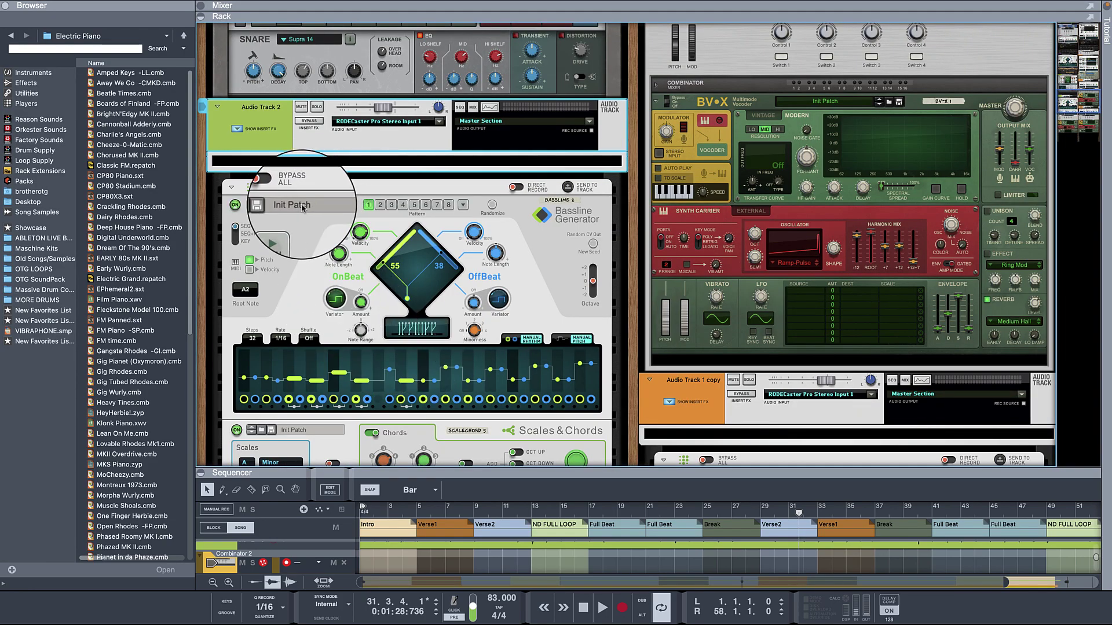
{"action": "left_click", "coordinate": [322, 108]}
{"action": "left_click", "coordinate": [597, 615]}
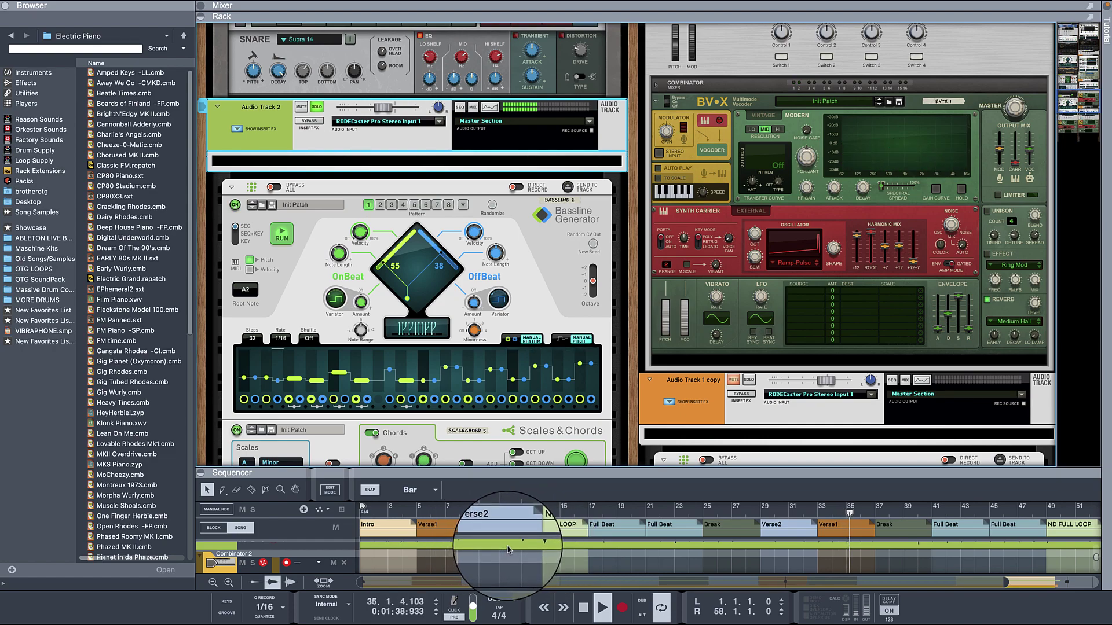
In the mixer, adjust Audio Track 2's fader and cut its low-frequency EQ gain to -3.81 dB.
{"action": "key", "text": "F5"}
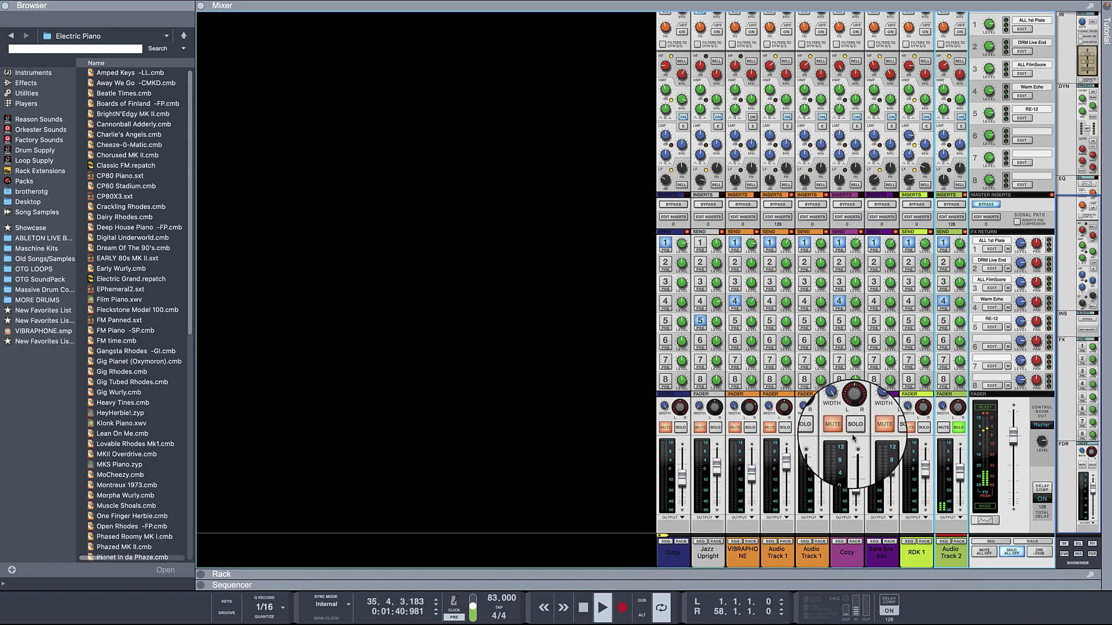
{"action": "left_click_drag", "start_coordinate": [961, 477], "coordinate": [963, 469]}
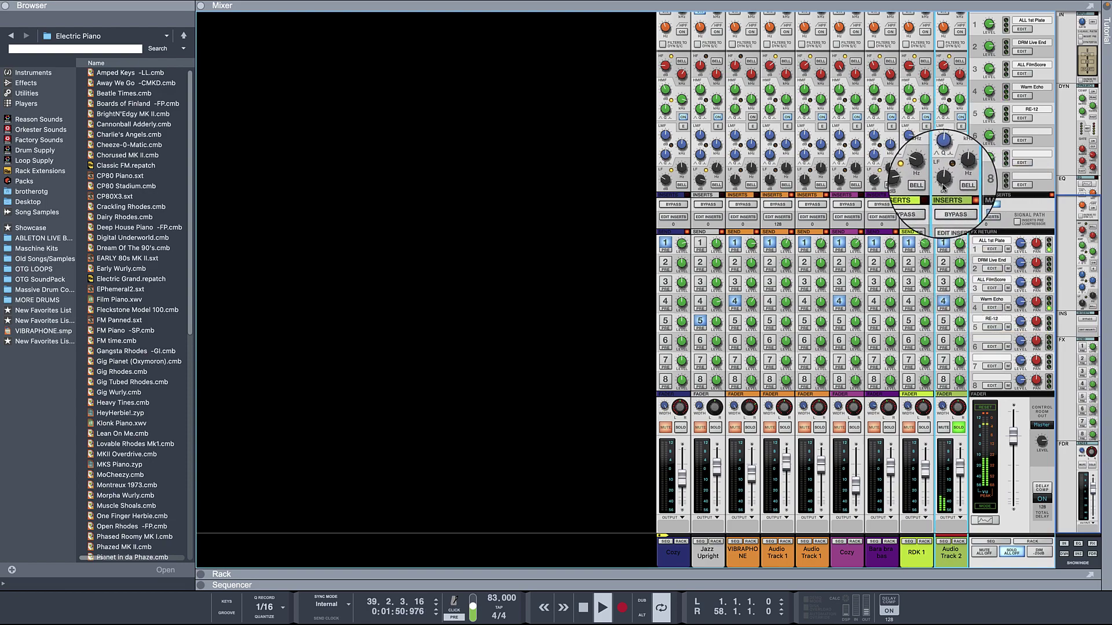
{"action": "left_click_drag", "start_coordinate": [942, 188], "coordinate": [944, 191]}
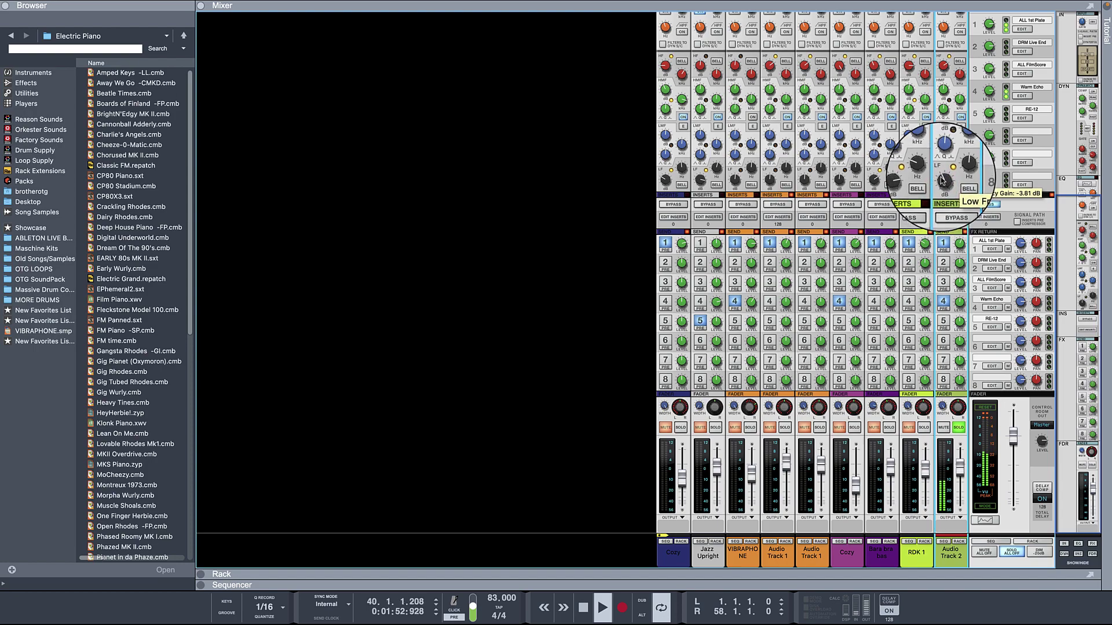
{"action": "scroll", "coordinate": [943, 188], "scroll_direction": "up", "scroll_amount": 5}
{"action": "scroll", "coordinate": [937, 181], "scroll_direction": "down", "scroll_amount": 5}
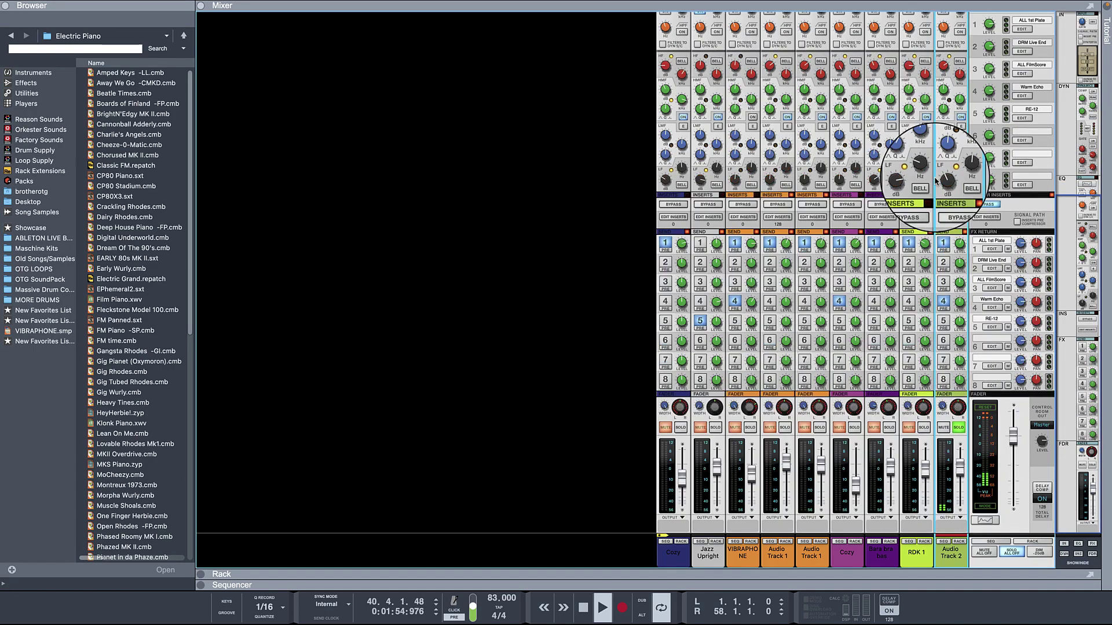
Set Audio Track 2's FX1 plate send level to -4.23 dB and adjust its FX4 Warm Echo send level.
{"action": "left_click_drag", "start_coordinate": [962, 245], "coordinate": [962, 245]}
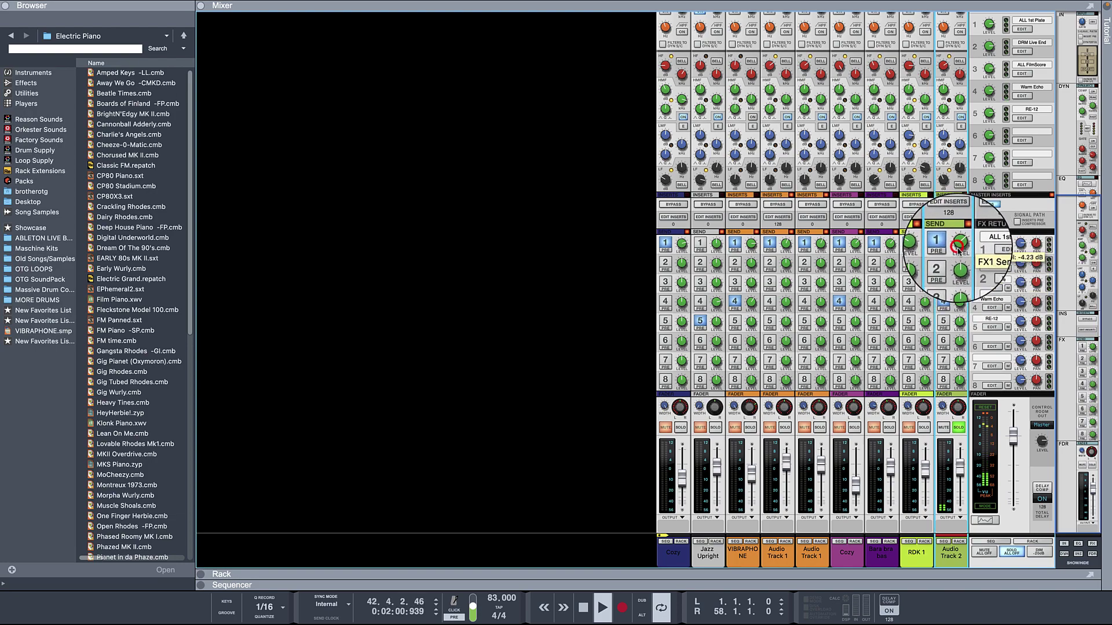
{"action": "left_click", "coordinate": [958, 304]}
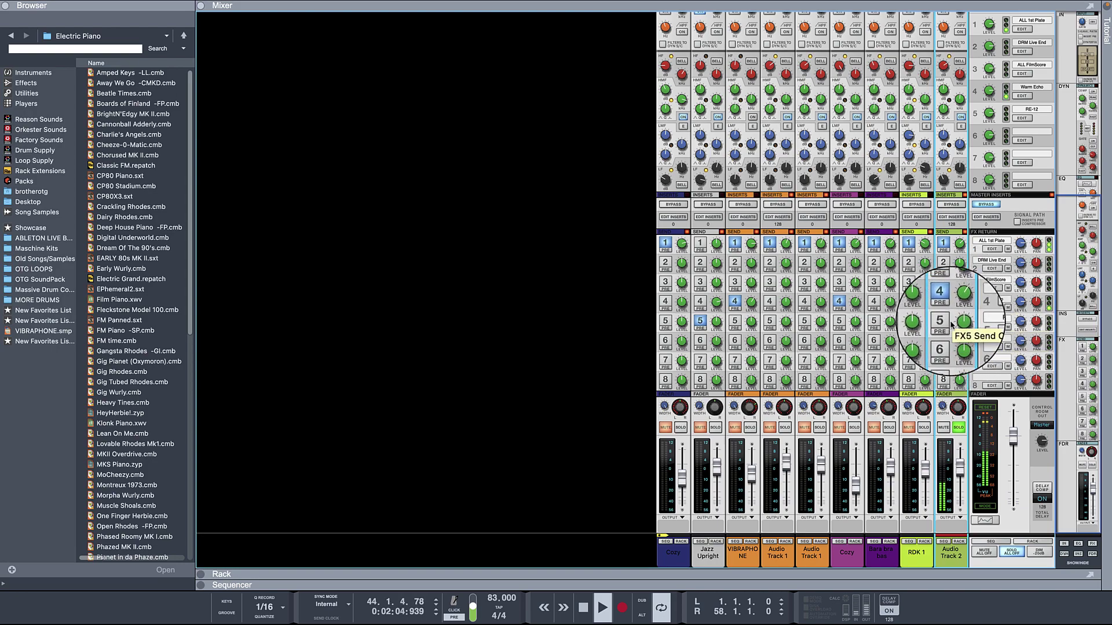
{"action": "left_click_drag", "start_coordinate": [959, 305], "coordinate": [959, 311]}
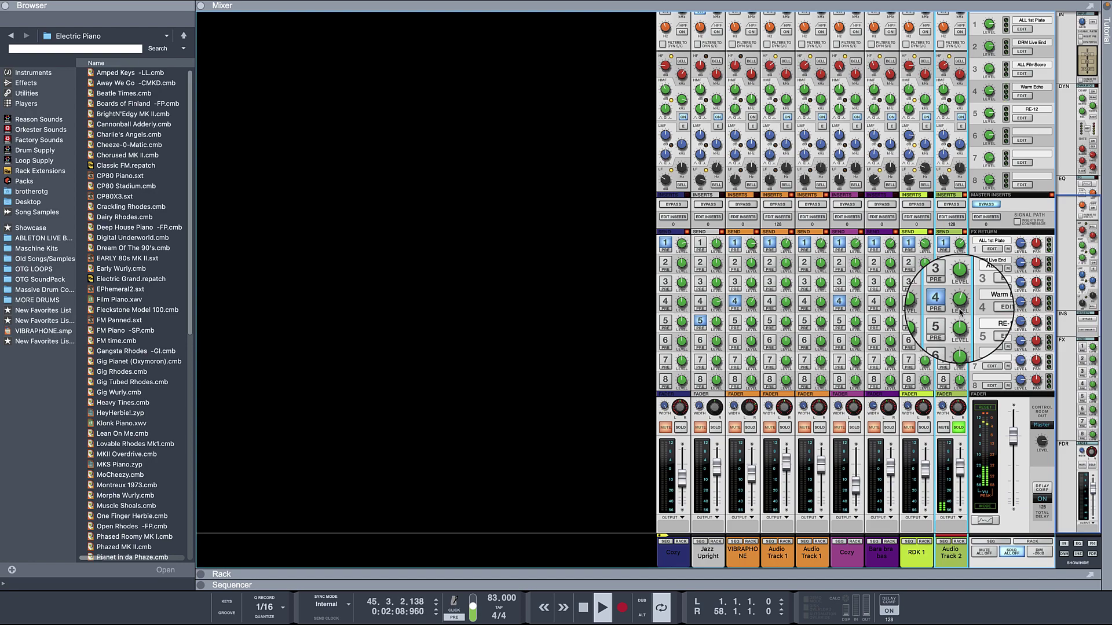
{"action": "left_click", "coordinate": [962, 469]}
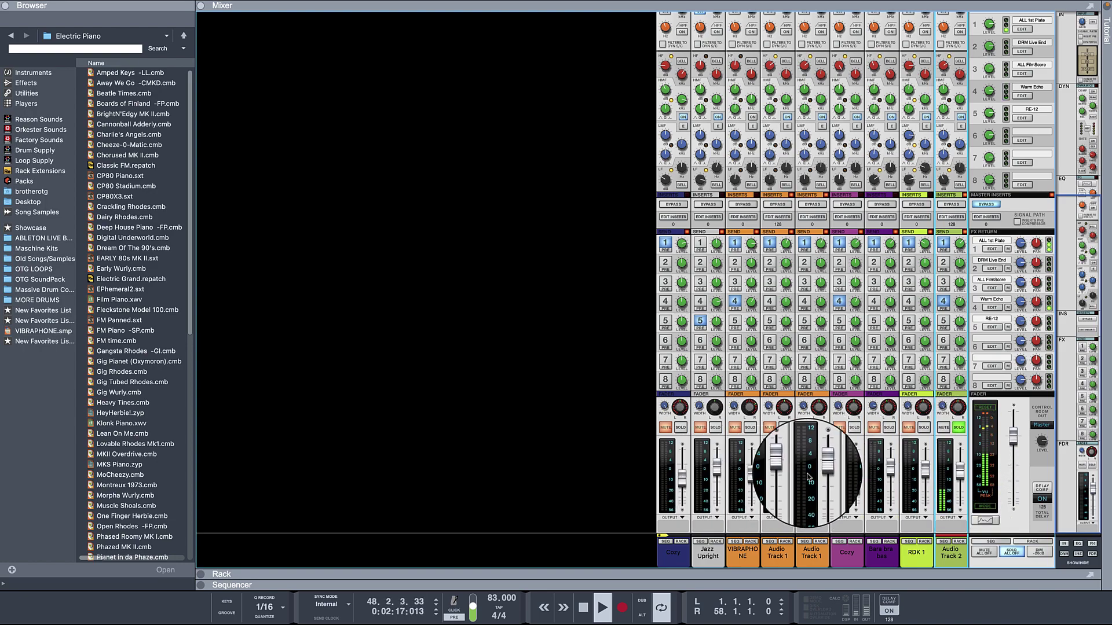
Solo the second Audio Track 1 channel alongside Audio Track 2 and set its level to -0.65 dB.
{"action": "left_click", "coordinate": [819, 429]}
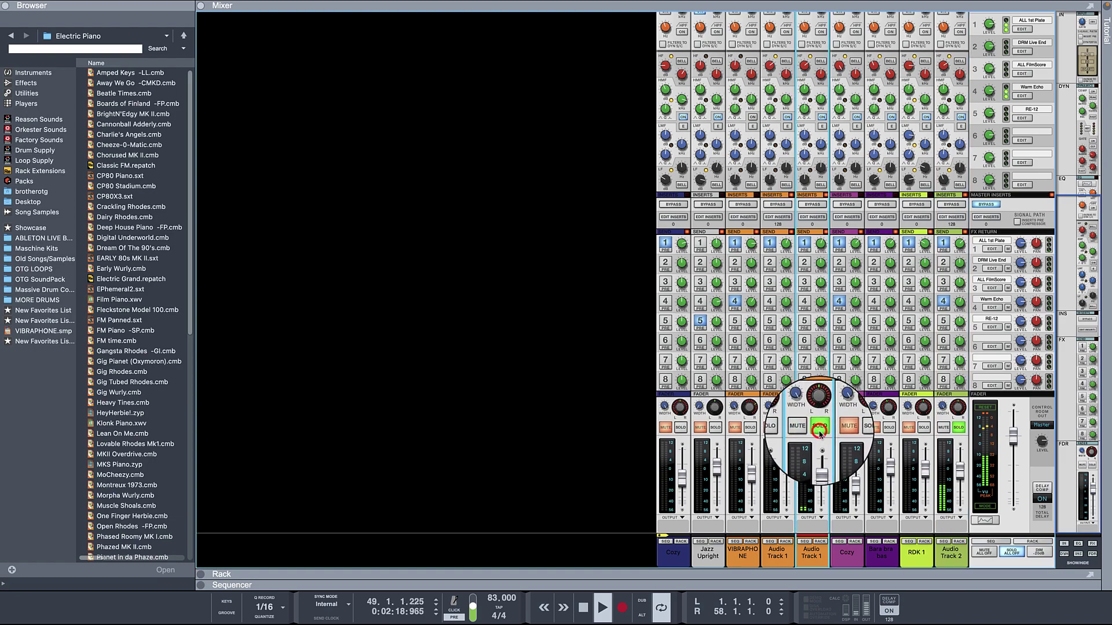
{"action": "left_click_drag", "start_coordinate": [820, 466], "coordinate": [821, 469]}
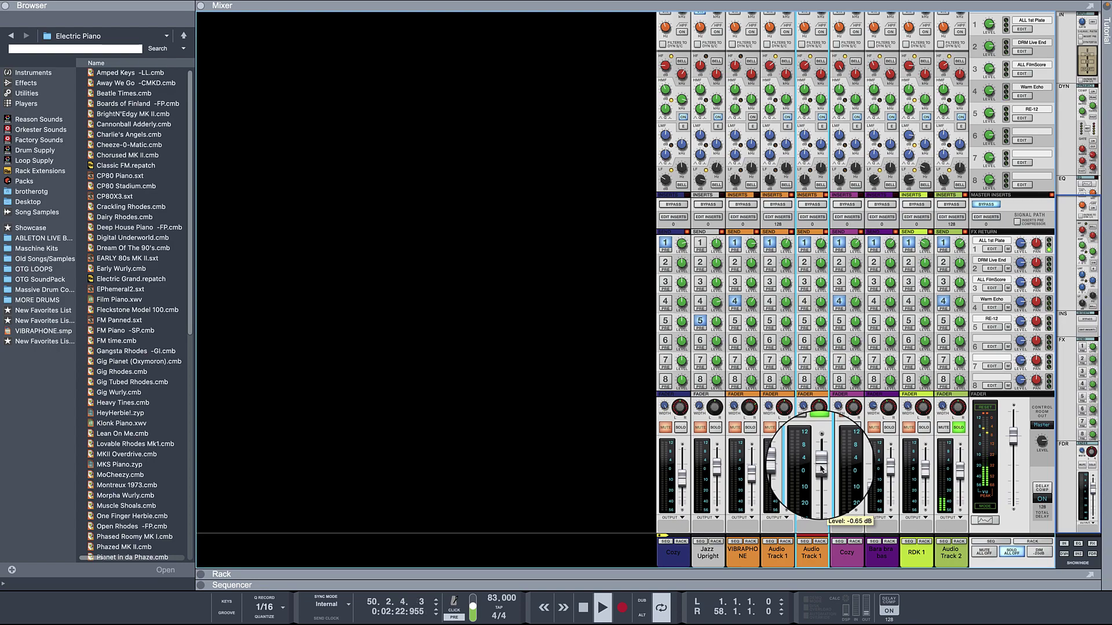
{"action": "left_click", "coordinate": [960, 473]}
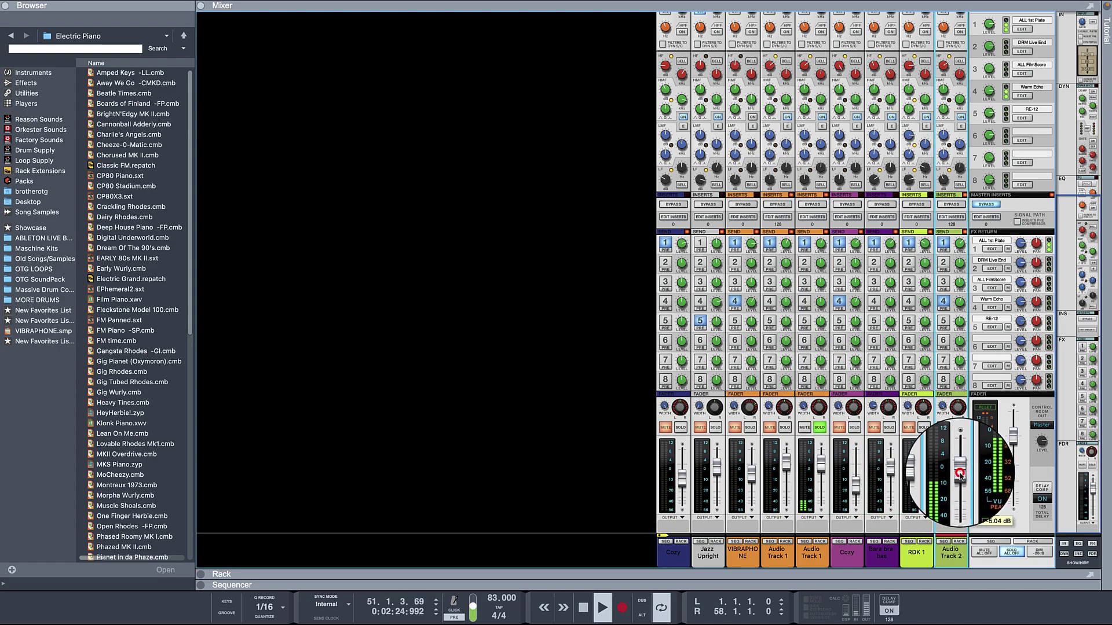
Raise the high-frequency EQ gain on the second Audio Track 1 channel and fine-tune its fader.
{"action": "left_click", "coordinate": [804, 68]}
{"action": "left_click_drag", "start_coordinate": [804, 69], "coordinate": [805, 57]}
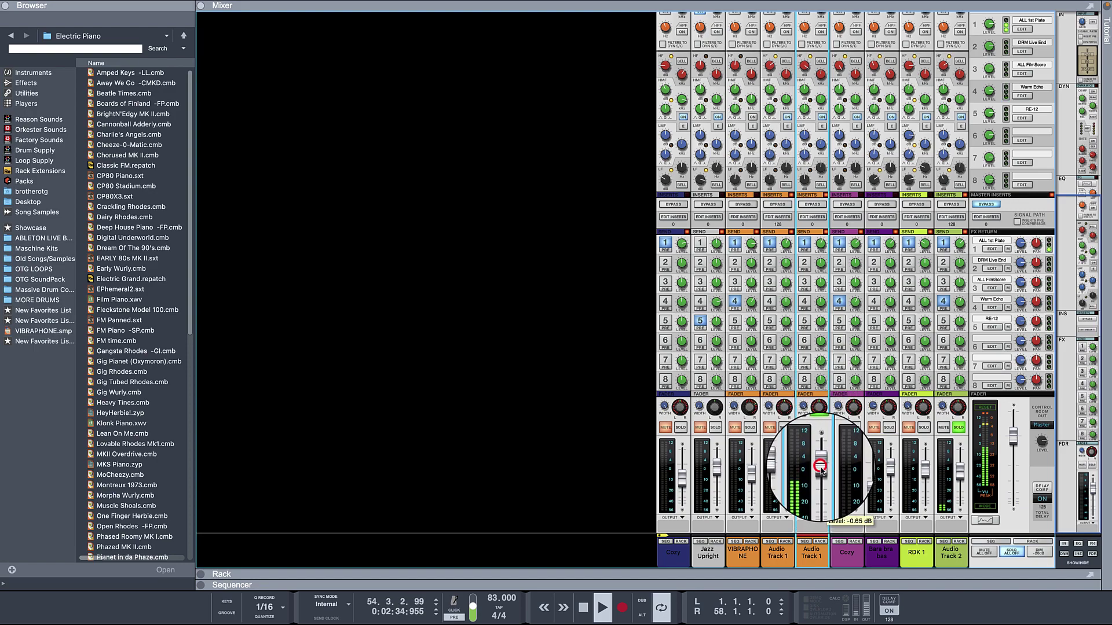
{"action": "left_click_drag", "start_coordinate": [821, 471], "coordinate": [823, 474]}
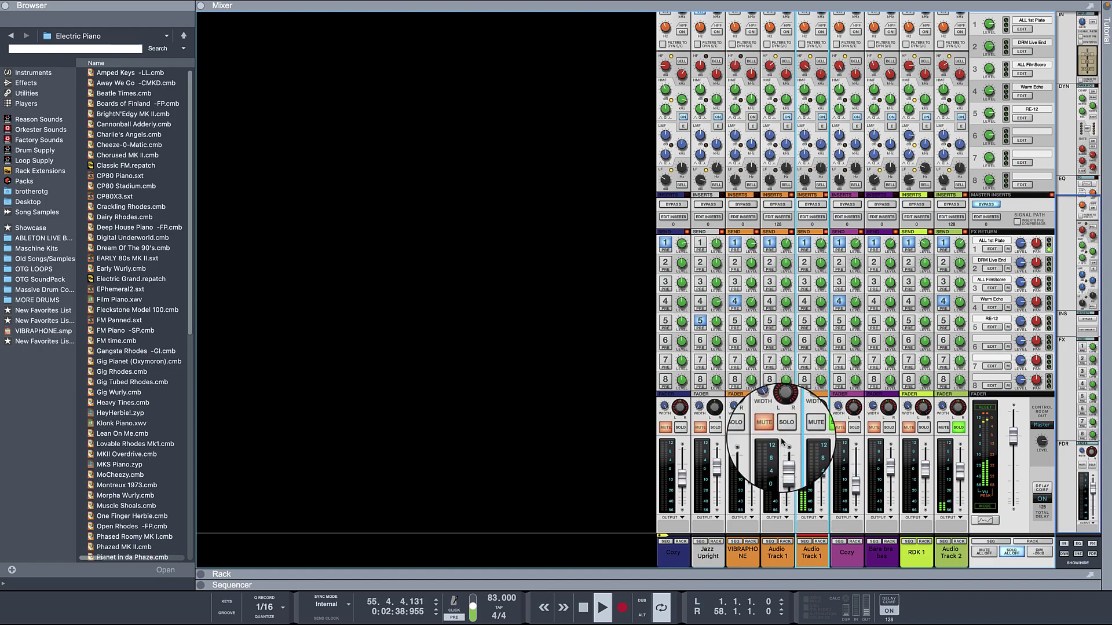
Solo the first Audio Track 1 channel and lower its level, trimming Audio Track 2's fader slightly to balance the vocoder tracks.
{"action": "left_click", "coordinate": [784, 428]}
{"action": "left_click_drag", "start_coordinate": [786, 456], "coordinate": [789, 475]}
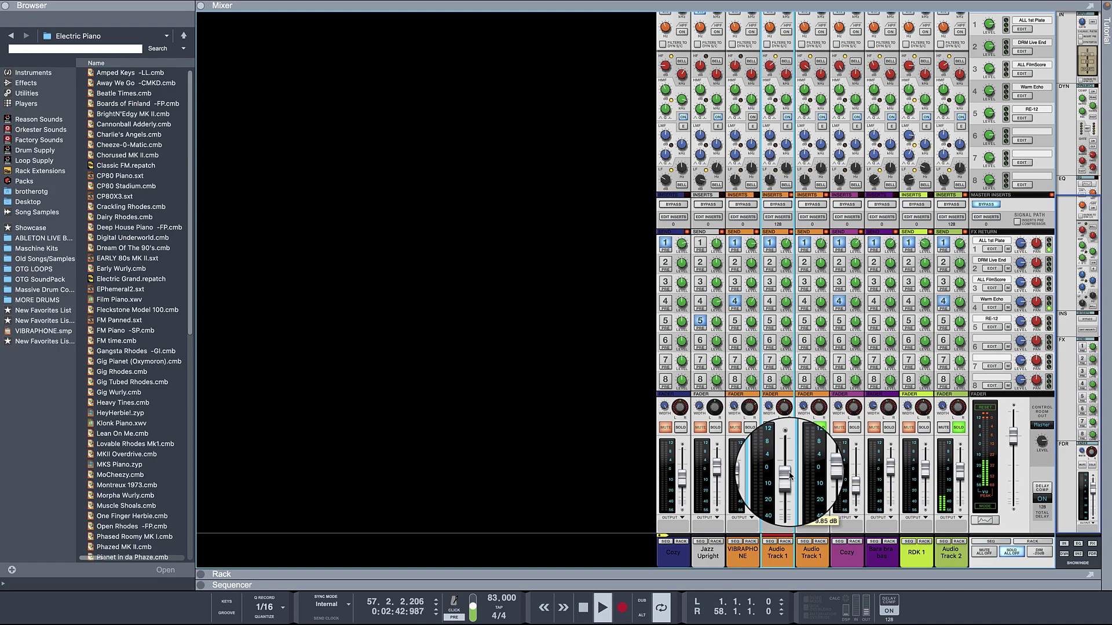
{"action": "left_click", "coordinate": [818, 470]}
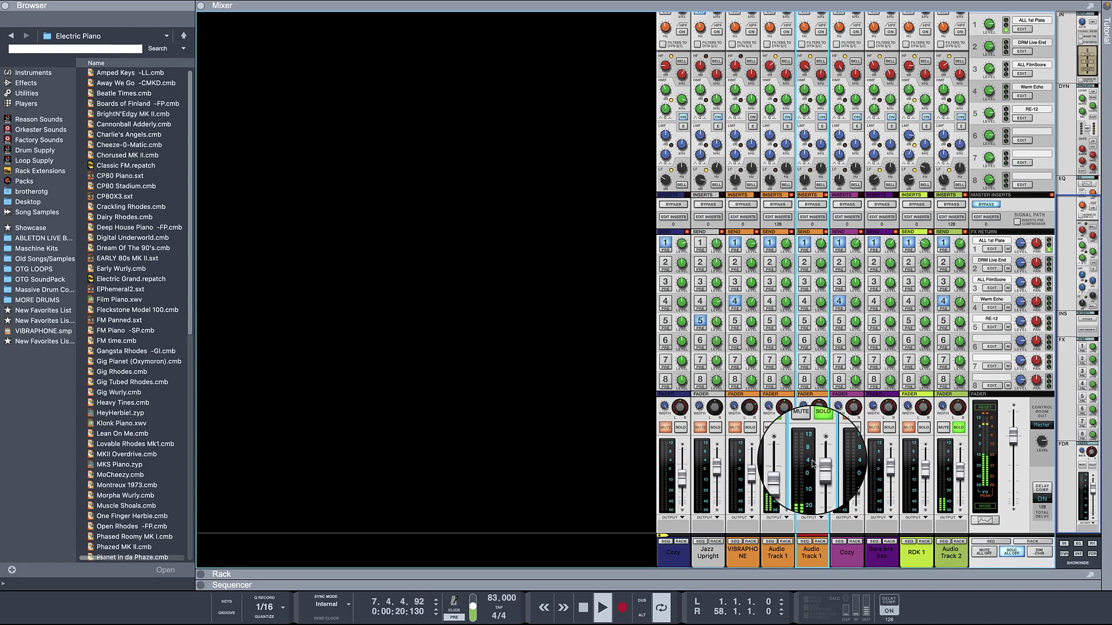
{"action": "left_click", "coordinate": [961, 478]}
{"action": "left_click_drag", "start_coordinate": [960, 477], "coordinate": [960, 479]}
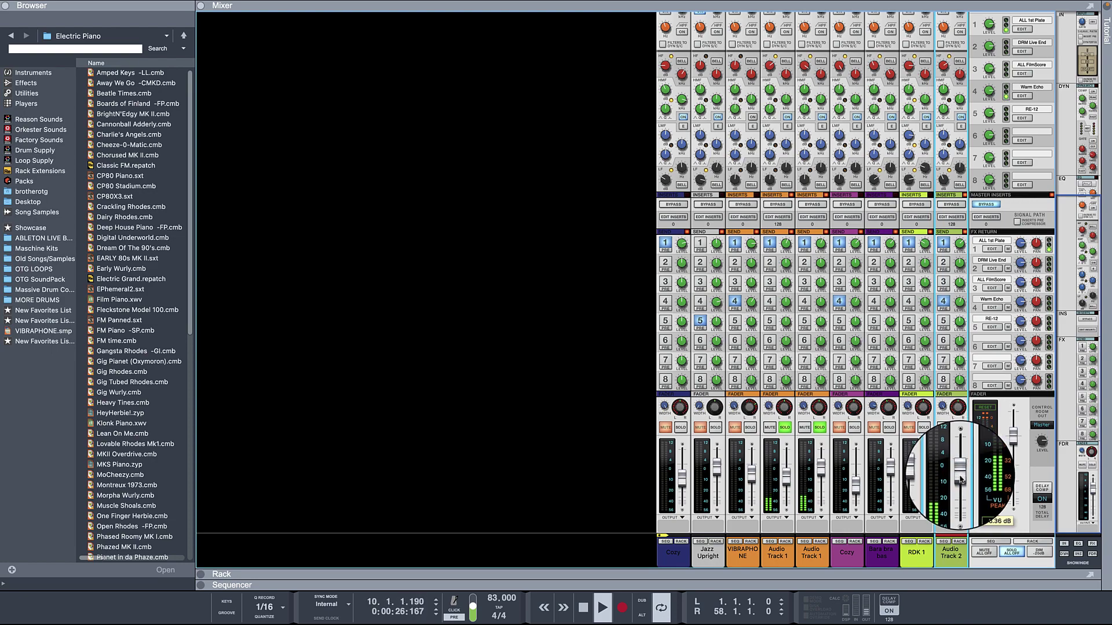
Solo the purple Cozy channel with the vocoder tracks and raise its level slightly.
{"action": "left_click", "coordinate": [854, 429]}
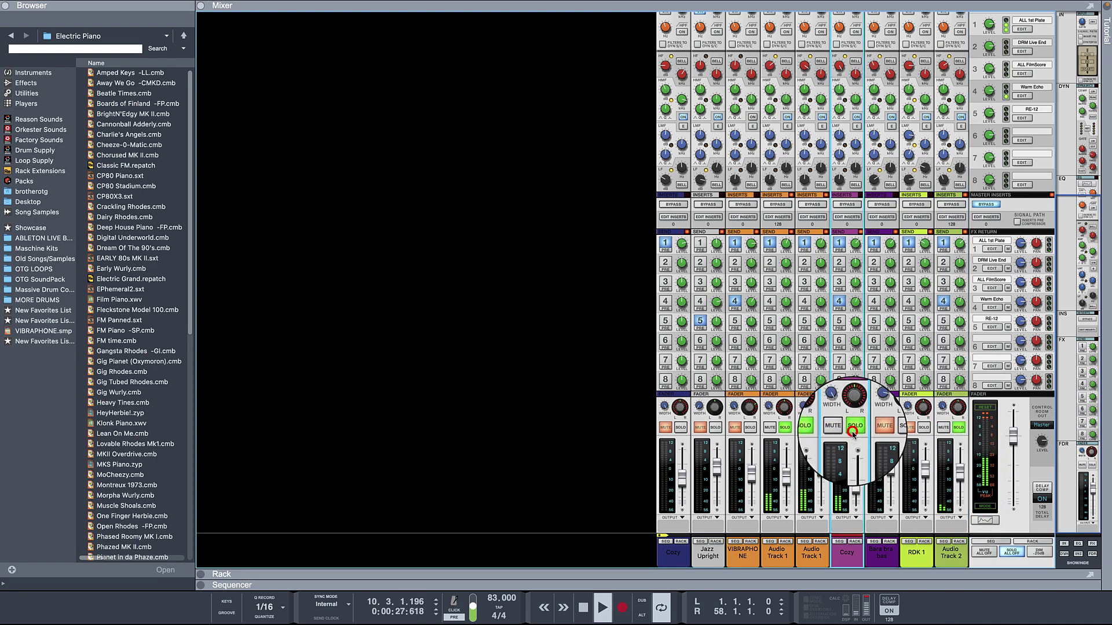
{"action": "left_click", "coordinate": [857, 484]}
{"action": "left_click_drag", "start_coordinate": [857, 484], "coordinate": [858, 480]}
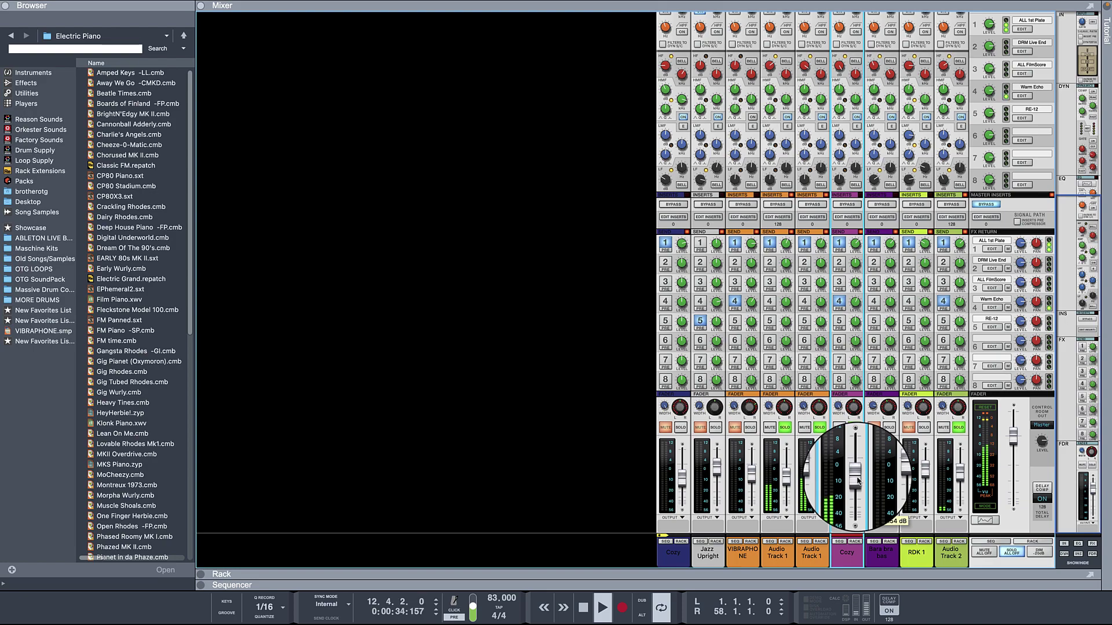
Solo the Vibraphone channel with the vocoder tracks and set its level to -4.23 dB.
{"action": "left_click", "coordinate": [820, 472]}
{"action": "left_click", "coordinate": [746, 429]}
{"action": "left_click", "coordinate": [753, 471]}
{"action": "left_click_drag", "start_coordinate": [752, 471], "coordinate": [753, 469]}
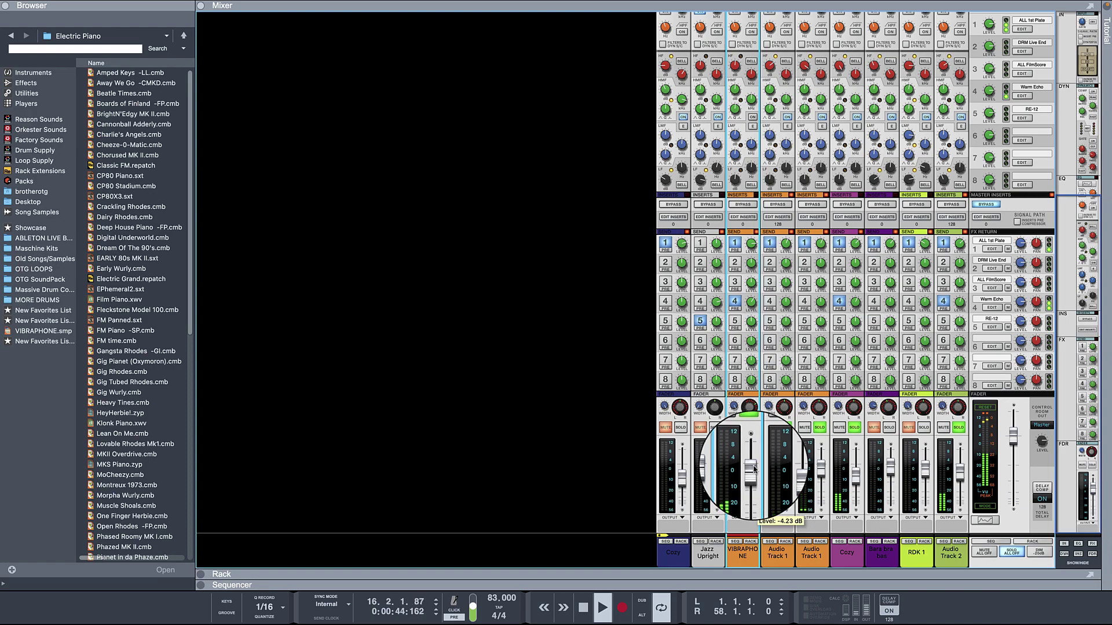
Lower the purple Cozy channel to -12.23 dB and solo the dark purple channel beside it.
{"action": "left_click", "coordinate": [859, 478]}
{"action": "left_click_drag", "start_coordinate": [859, 478], "coordinate": [859, 483]}
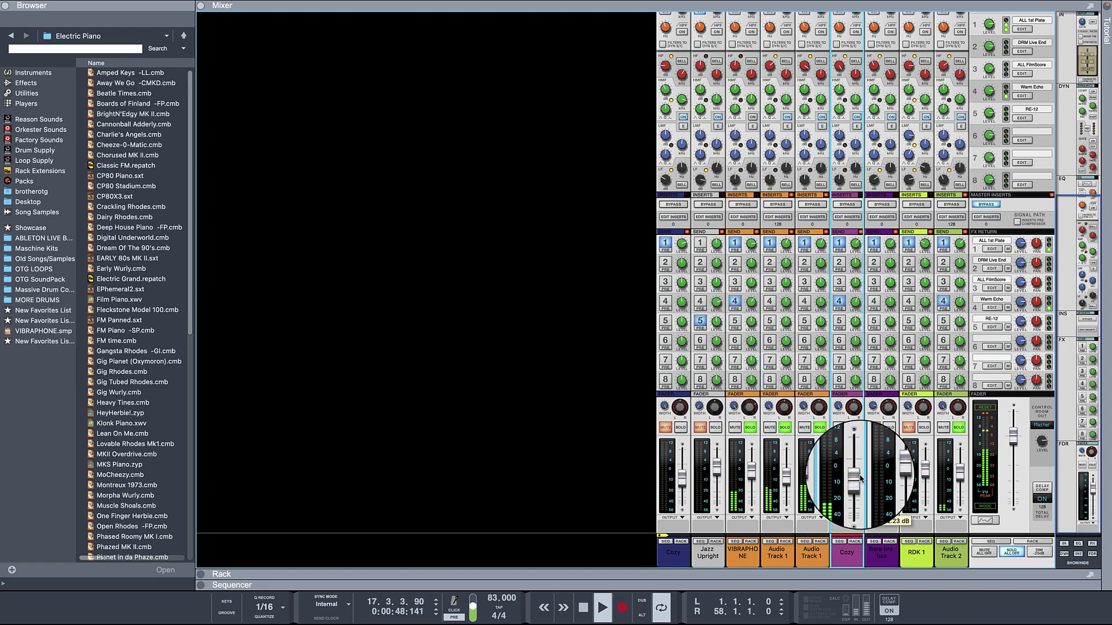
{"action": "left_click", "coordinate": [890, 427]}
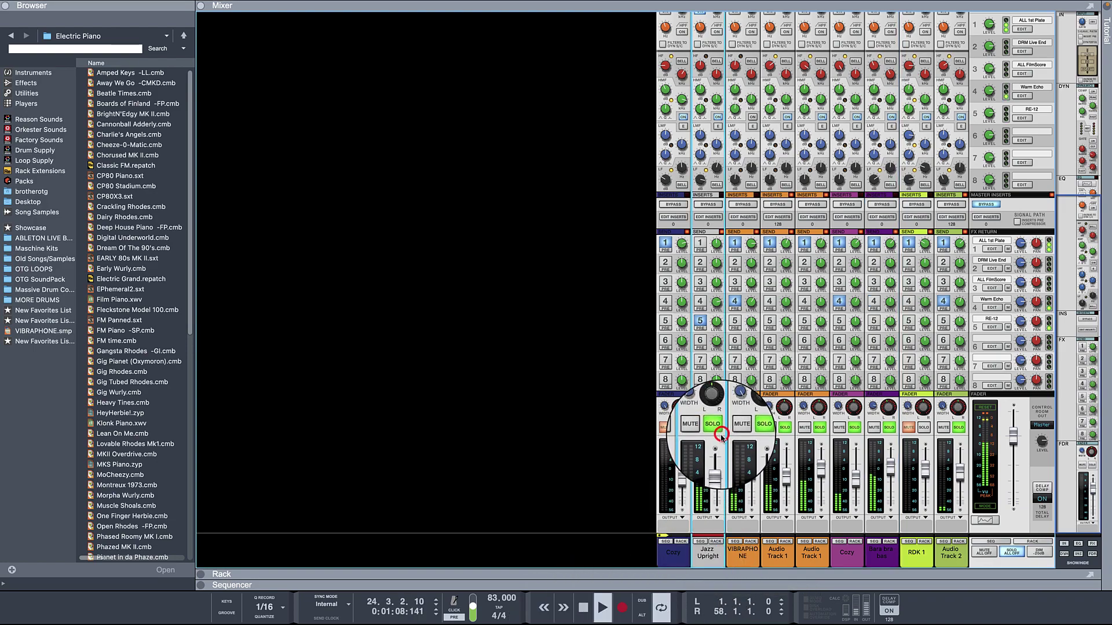
Set the Jazz Upright level to -0.72 dB, then solo the blue Cozy channel and raise its level slightly.
{"action": "left_click", "coordinate": [714, 467]}
{"action": "left_click_drag", "start_coordinate": [714, 466], "coordinate": [715, 469]}
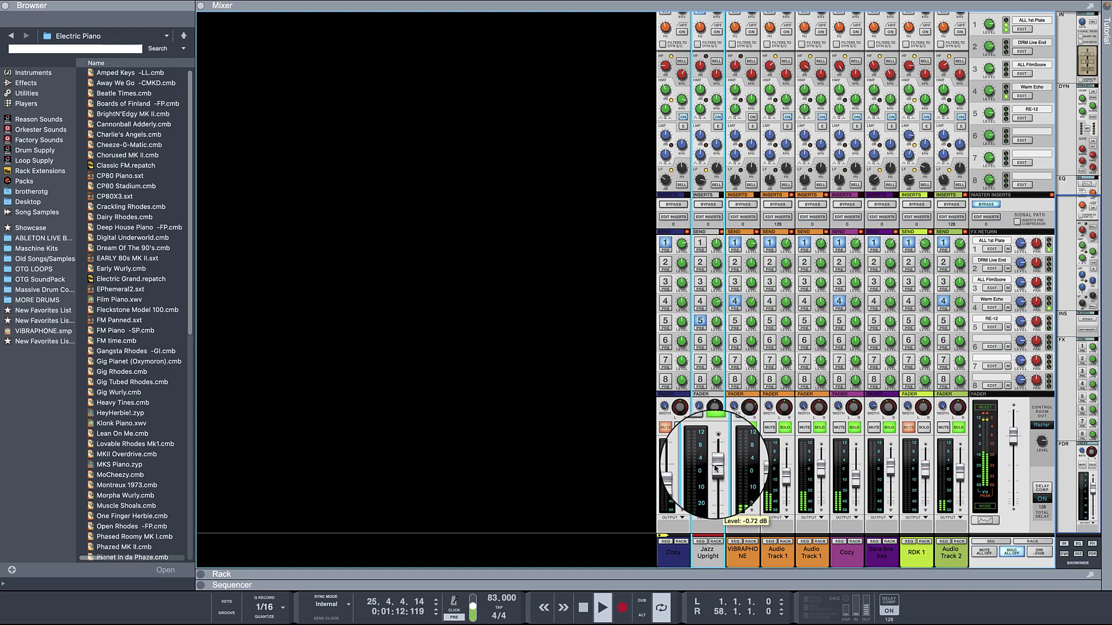
{"action": "left_click", "coordinate": [683, 431]}
{"action": "left_click_drag", "start_coordinate": [683, 484], "coordinate": [684, 478]}
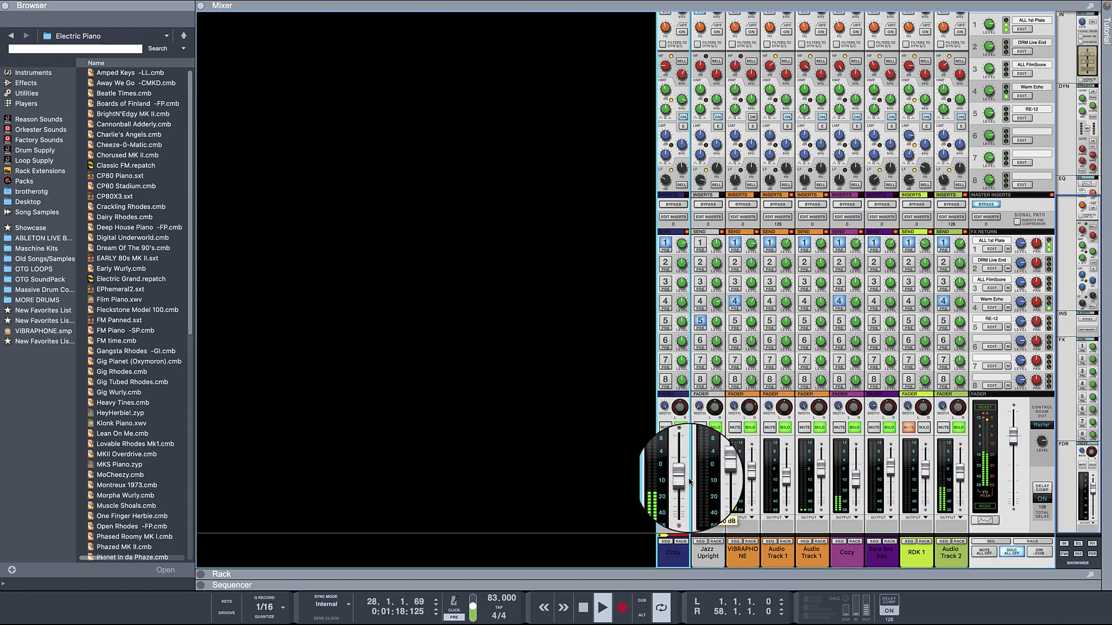
Fine-tune the fader levels of the Vibraphone, Jazz Upright and Audio Track 2 channels.
{"action": "left_click", "coordinate": [752, 472]}
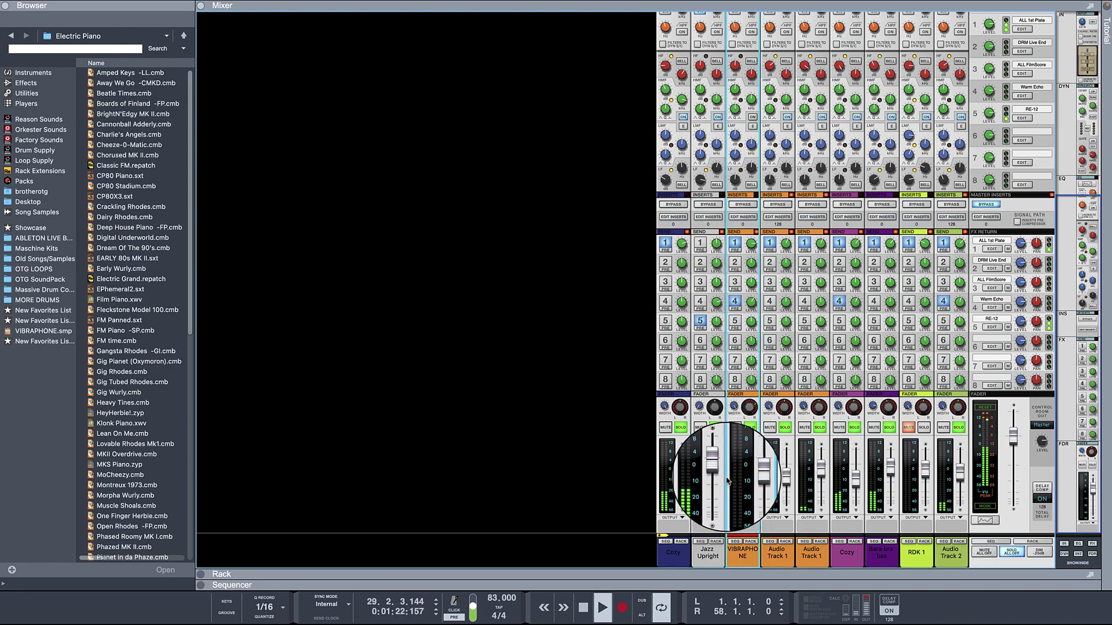
{"action": "left_click", "coordinate": [714, 462]}
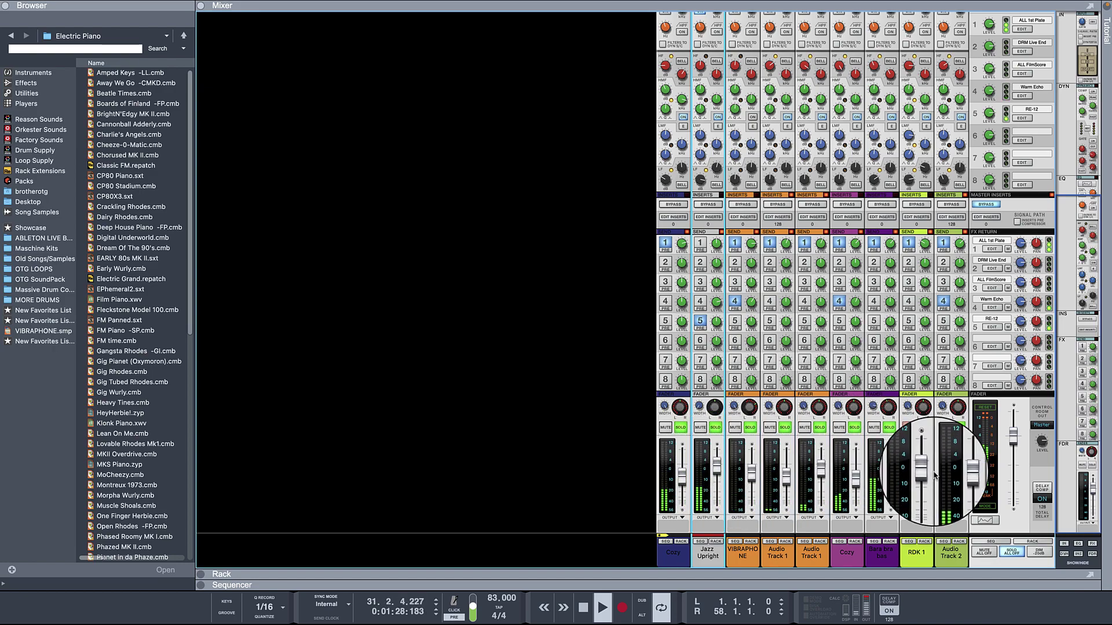
{"action": "left_click", "coordinate": [959, 480]}
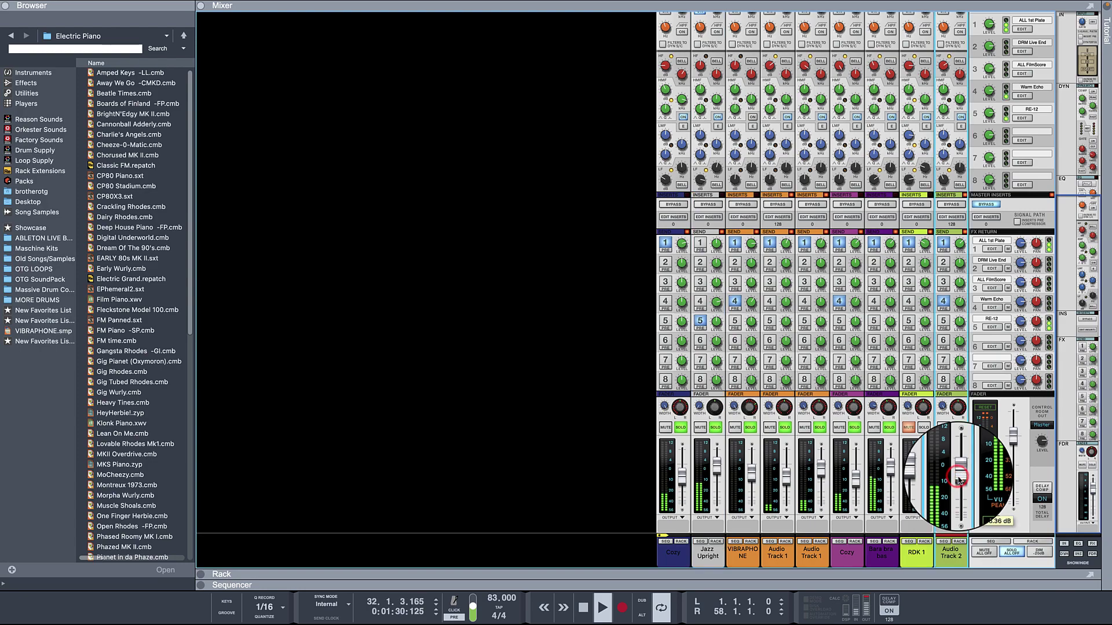
Adjust Audio Track 2's pan, pan the second Audio Track 1 channel to 38 and lower its level slightly.
{"action": "left_click_drag", "start_coordinate": [956, 411], "coordinate": [956, 415]}
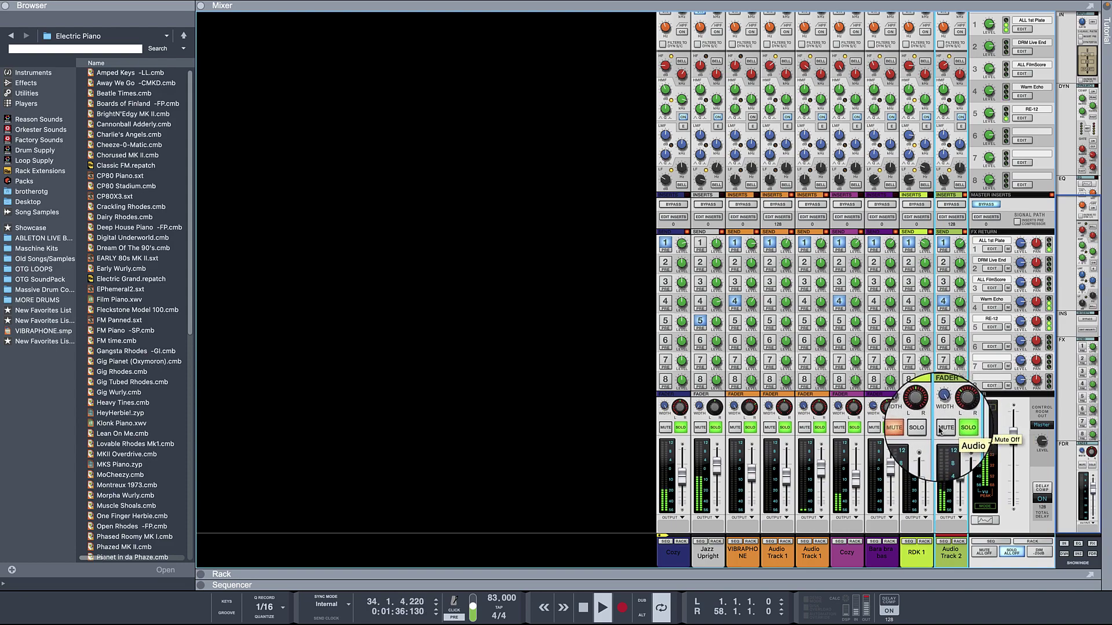
{"action": "left_click", "coordinate": [821, 412]}
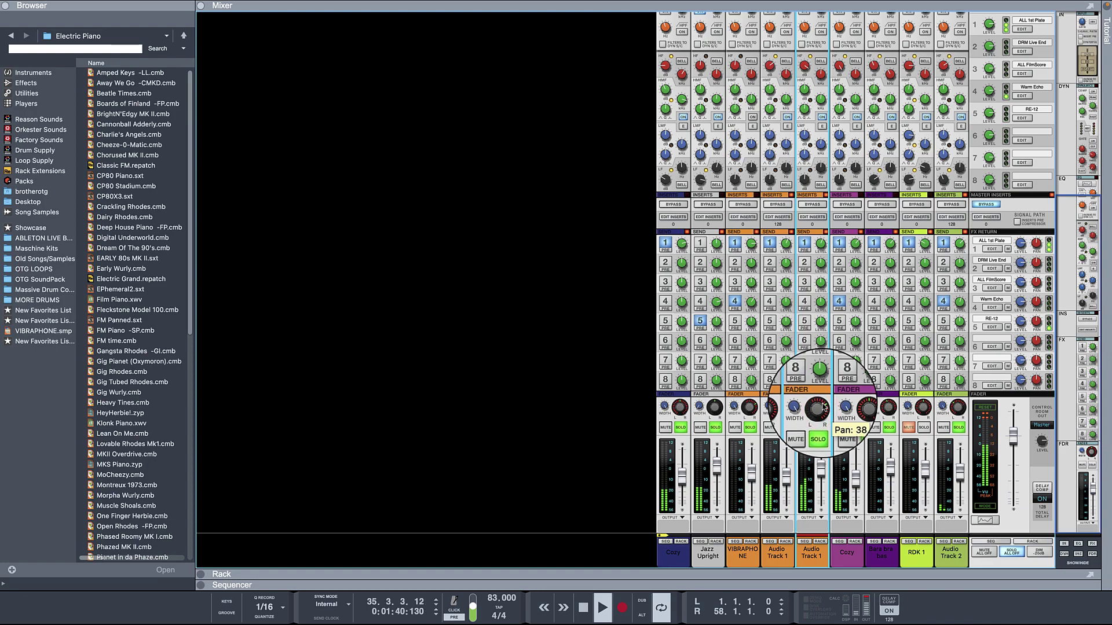
{"action": "left_click_drag", "start_coordinate": [822, 469], "coordinate": [822, 476]}
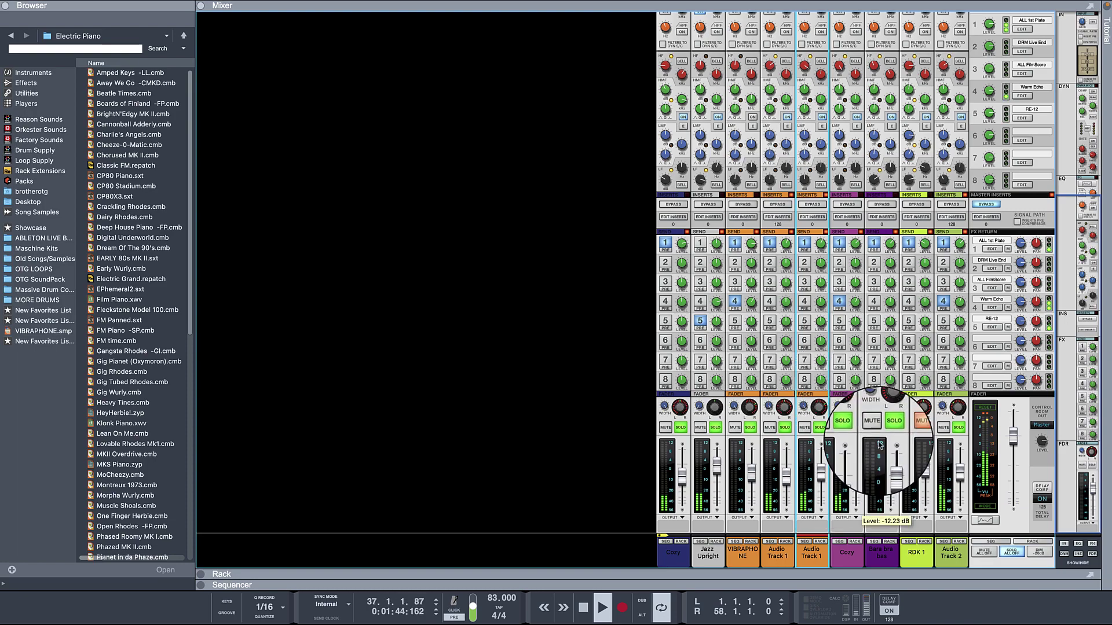
Bring the RDK 1 drums into the soloed mix, lower their level slightly and stop playback.
{"action": "left_click", "coordinate": [921, 429]}
{"action": "left_click_drag", "start_coordinate": [926, 465], "coordinate": [927, 468]}
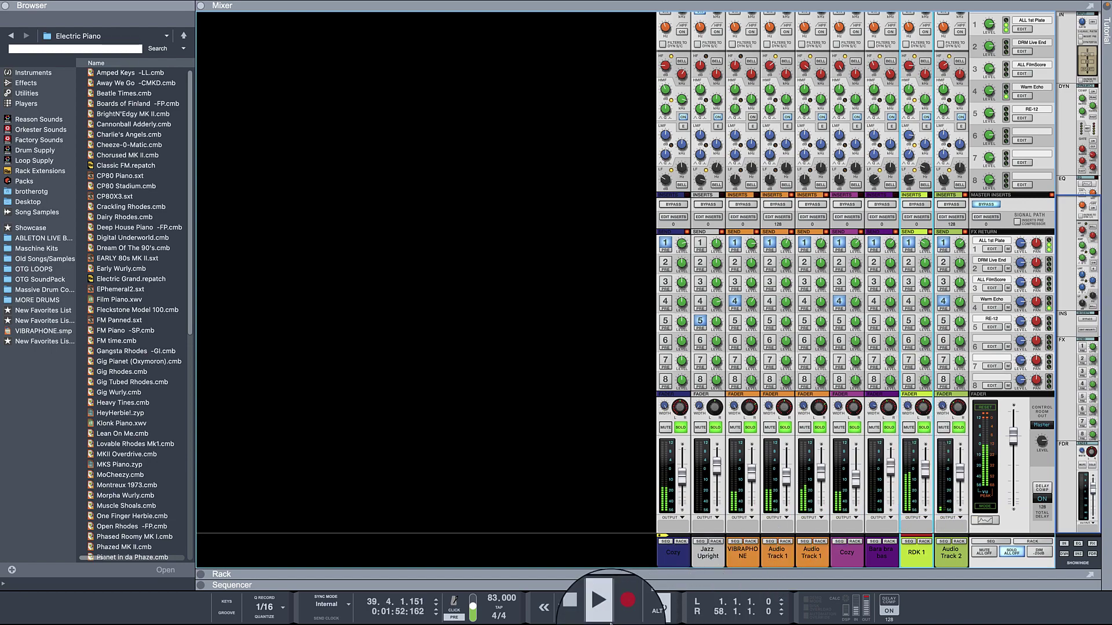
{"action": "left_click", "coordinate": [582, 611]}
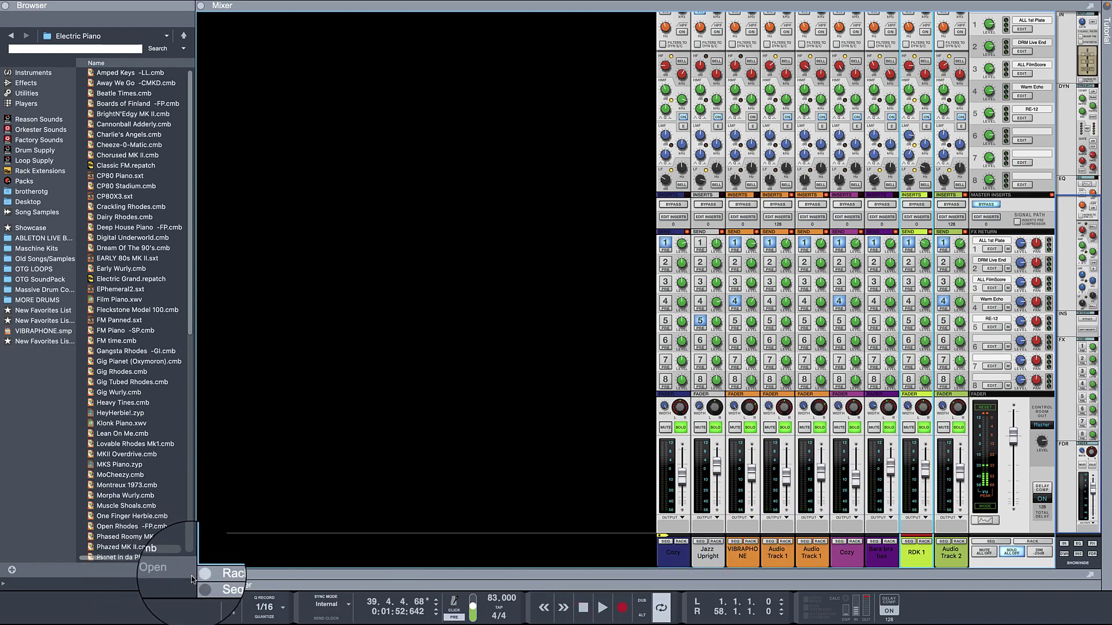
Expand the rack in place of the mixer and return the song position to the start.
{"action": "left_click", "coordinate": [199, 574]}
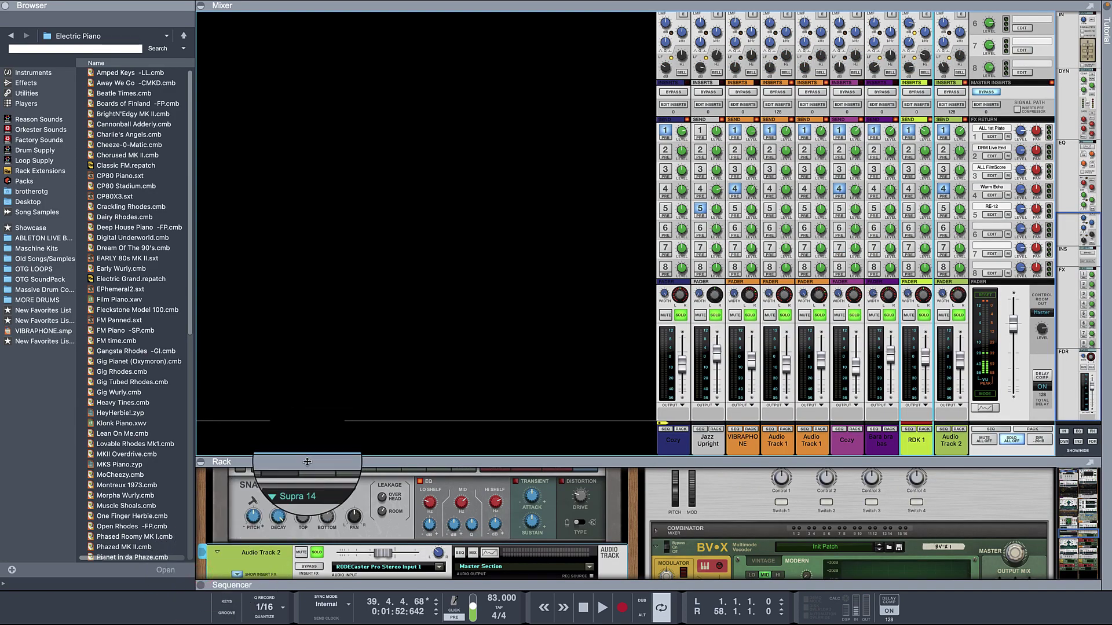
{"action": "left_click", "coordinate": [197, 12]}
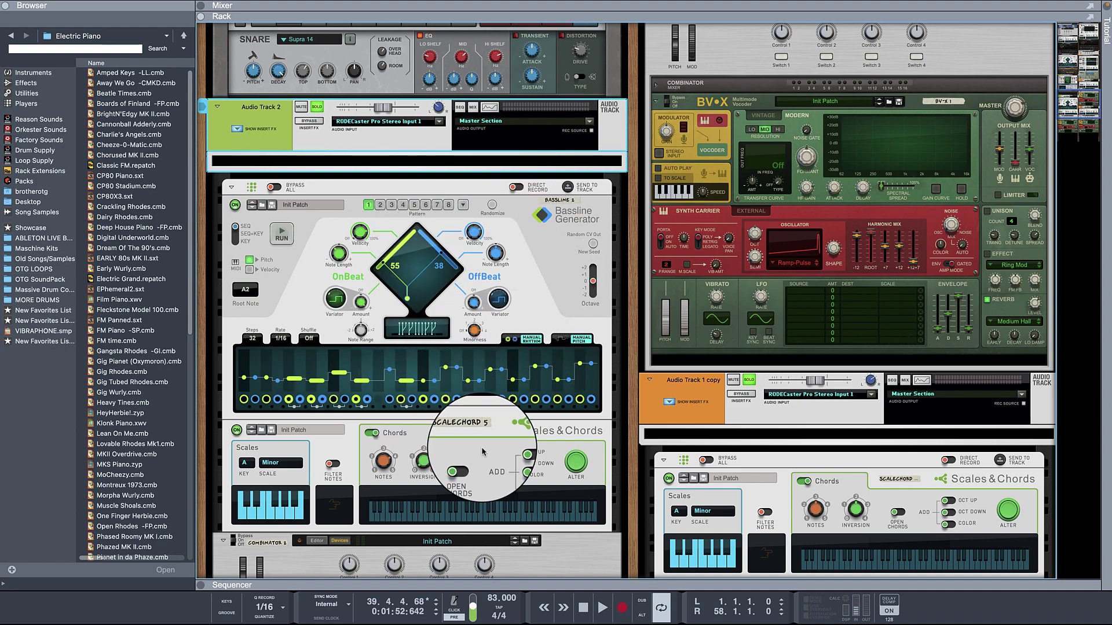
{"action": "left_click", "coordinate": [580, 608]}
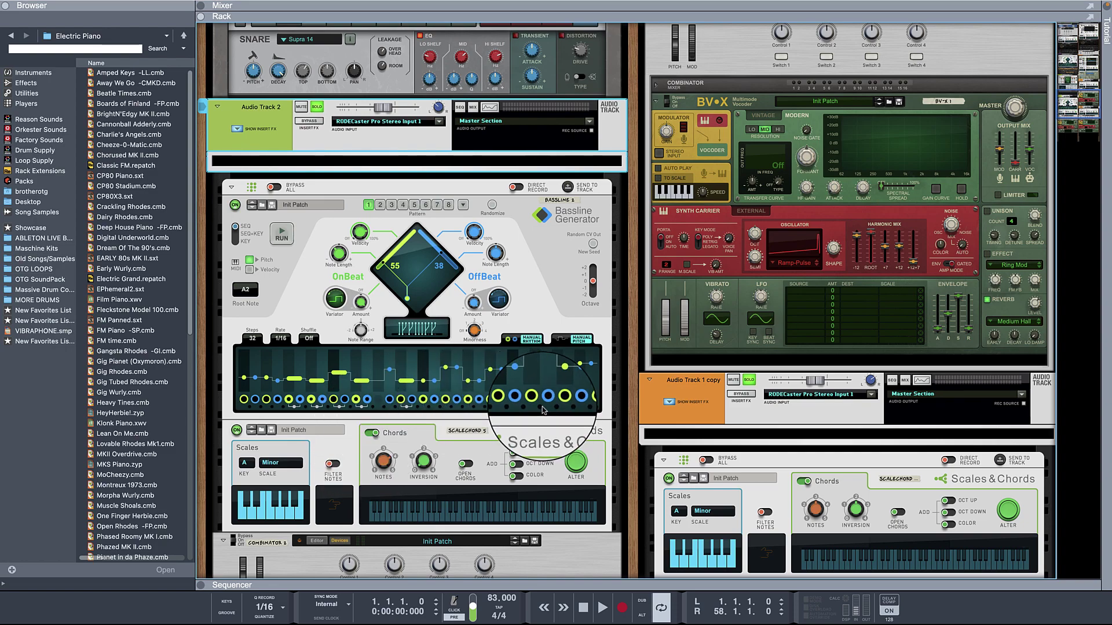
Play the song from the beginning and examine the player and BV-X vocoder devices down the rack.
{"action": "left_click", "coordinate": [588, 609]}
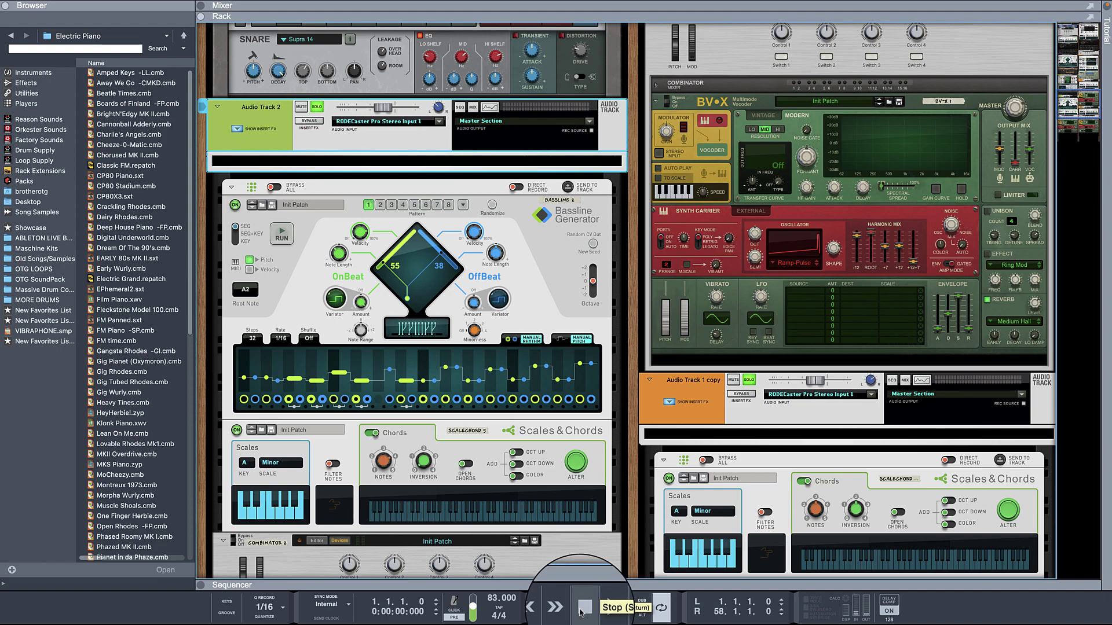
{"action": "left_click", "coordinate": [597, 611]}
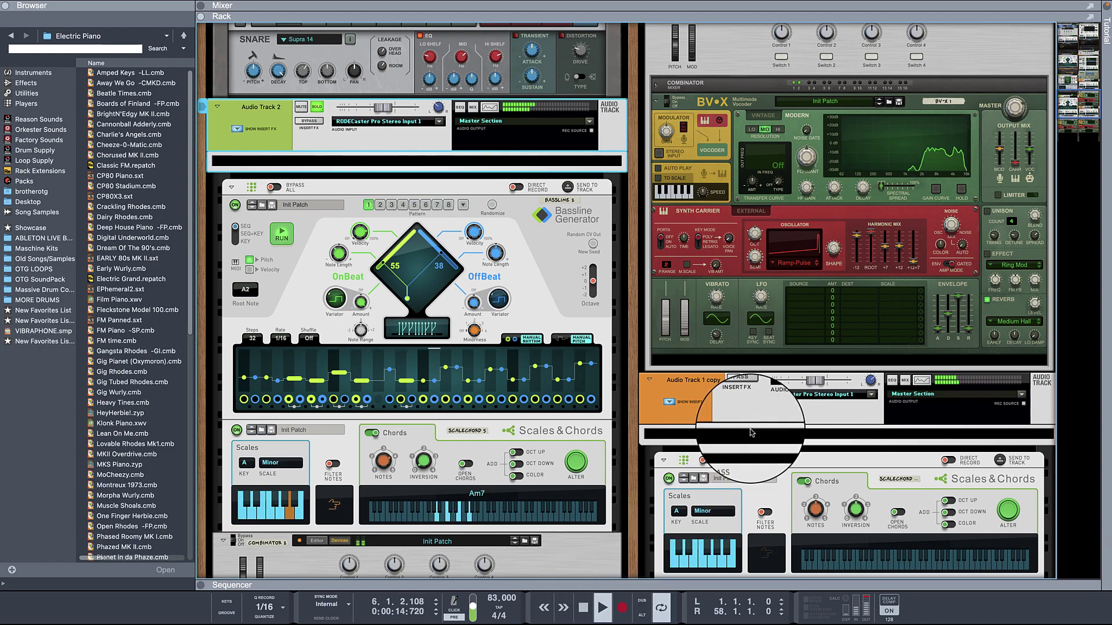
{"action": "scroll", "coordinate": [751, 432], "scroll_direction": "down", "scroll_amount": 1}
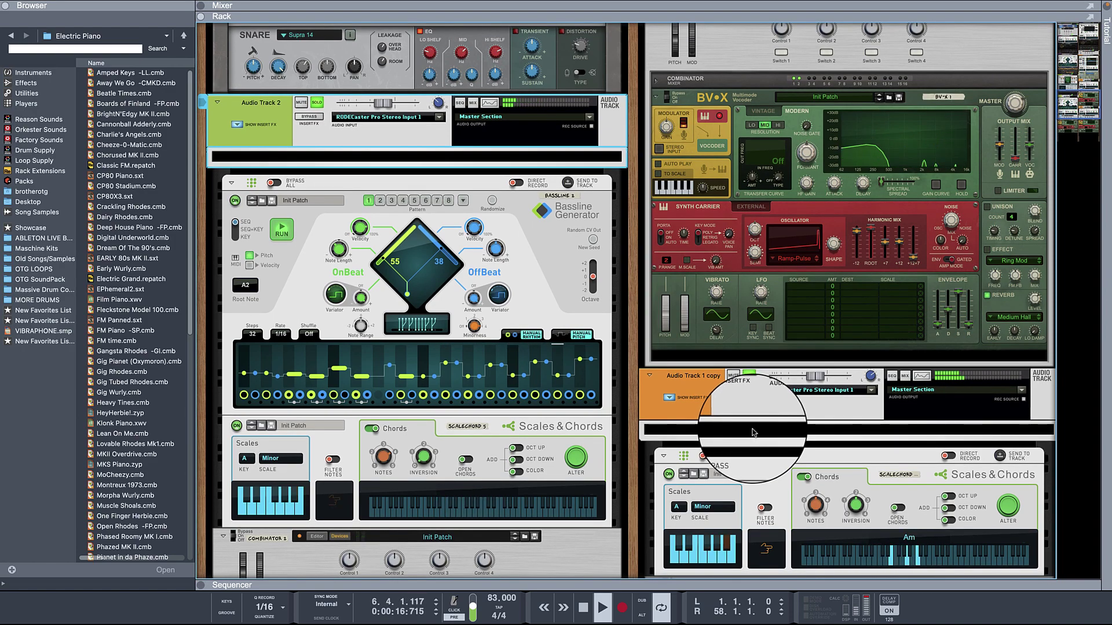
{"action": "scroll", "coordinate": [758, 431], "scroll_direction": "down", "scroll_amount": 3}
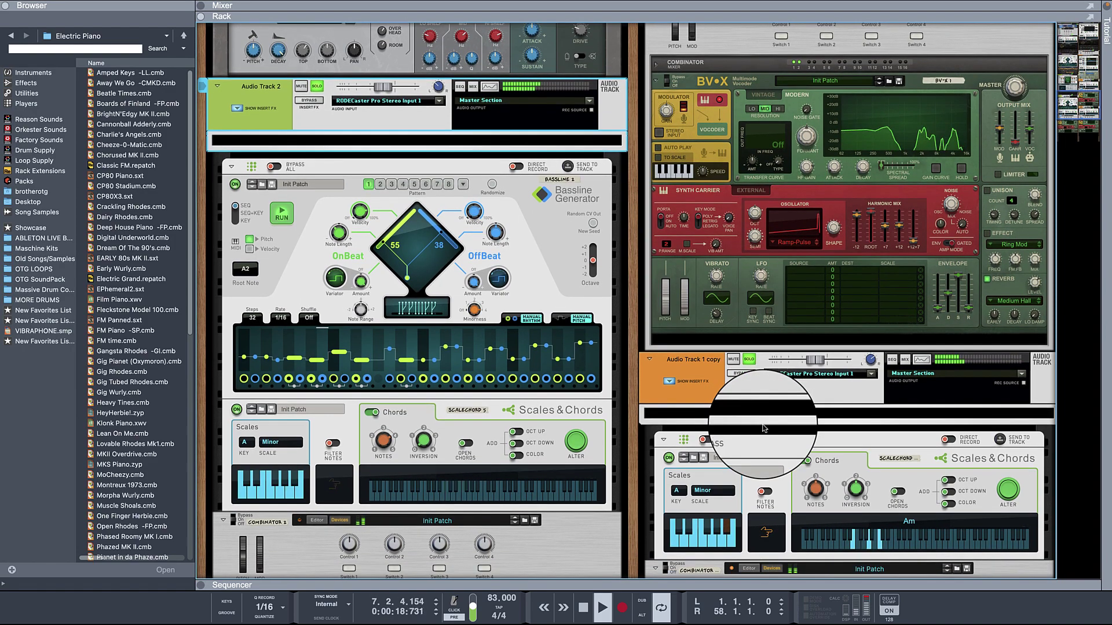
{"action": "scroll", "coordinate": [764, 428], "scroll_direction": "down", "scroll_amount": 10}
{"action": "scroll", "coordinate": [747, 391], "scroll_direction": "down", "scroll_amount": 5}
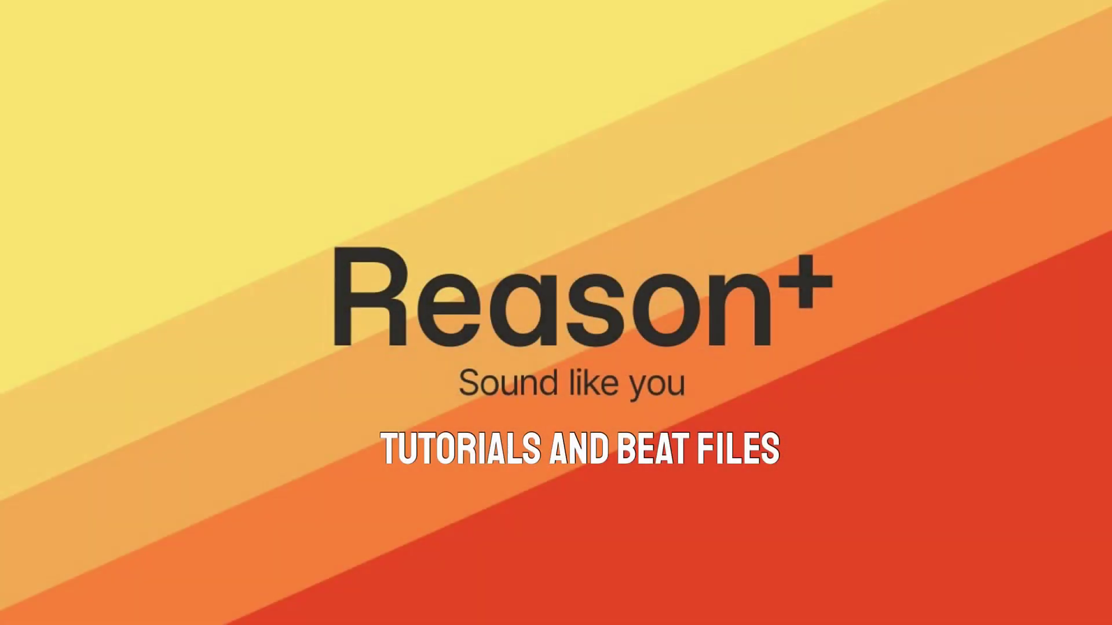